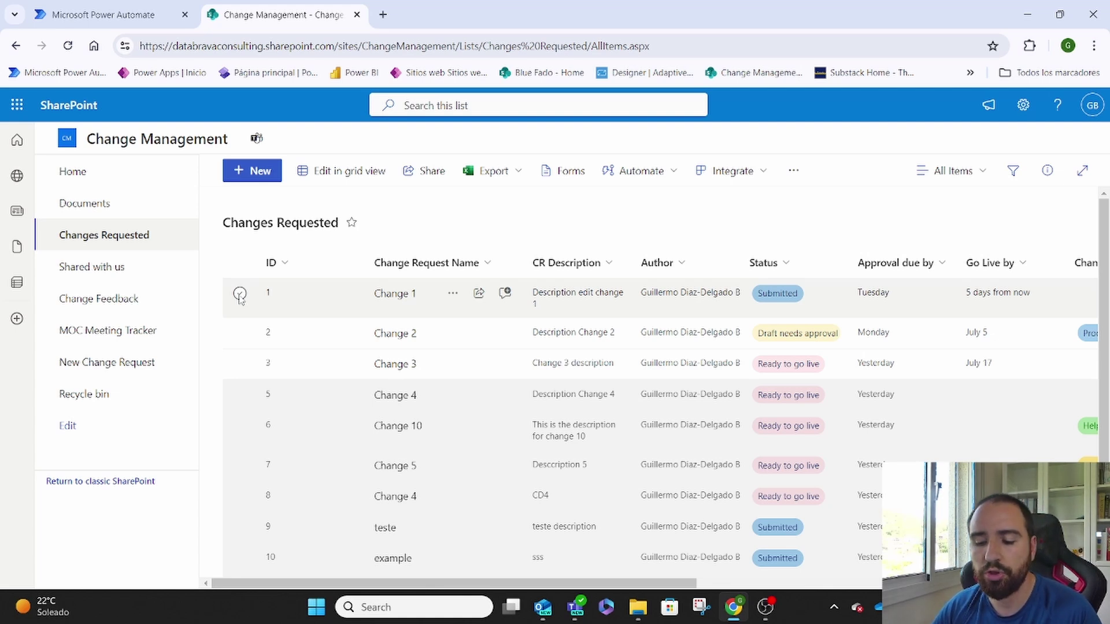
- Open a blank change request form in the Changes Requested list, review its fields, and close it without saving
{"action": "left_click", "coordinate": [261, 173]}
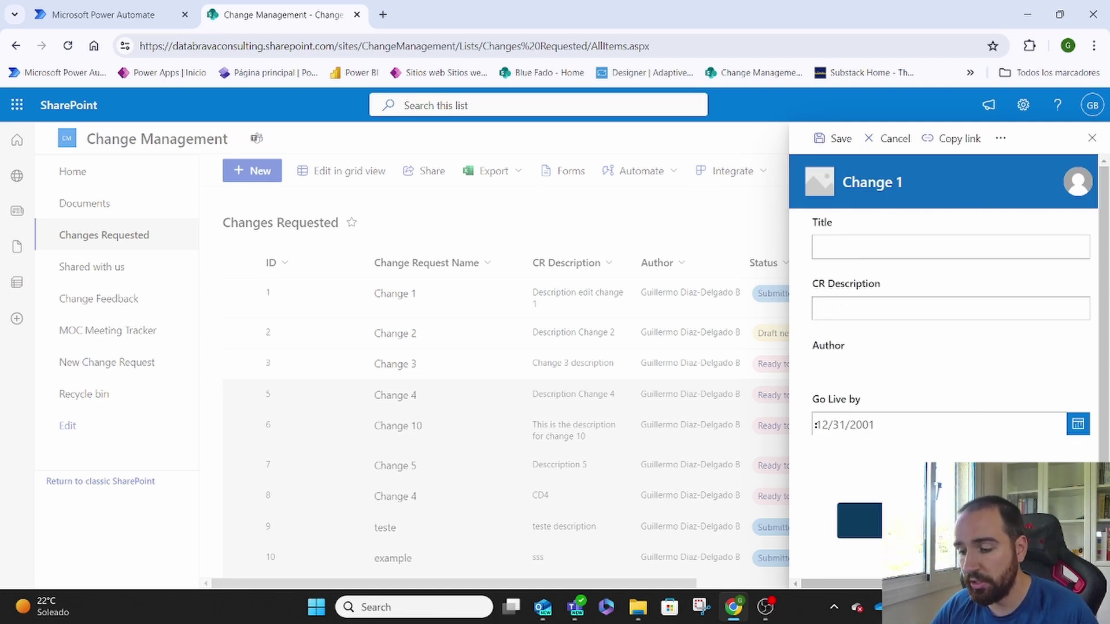
{"action": "scroll", "coordinate": [998, 292], "scroll_direction": "down", "scroll_amount": 5}
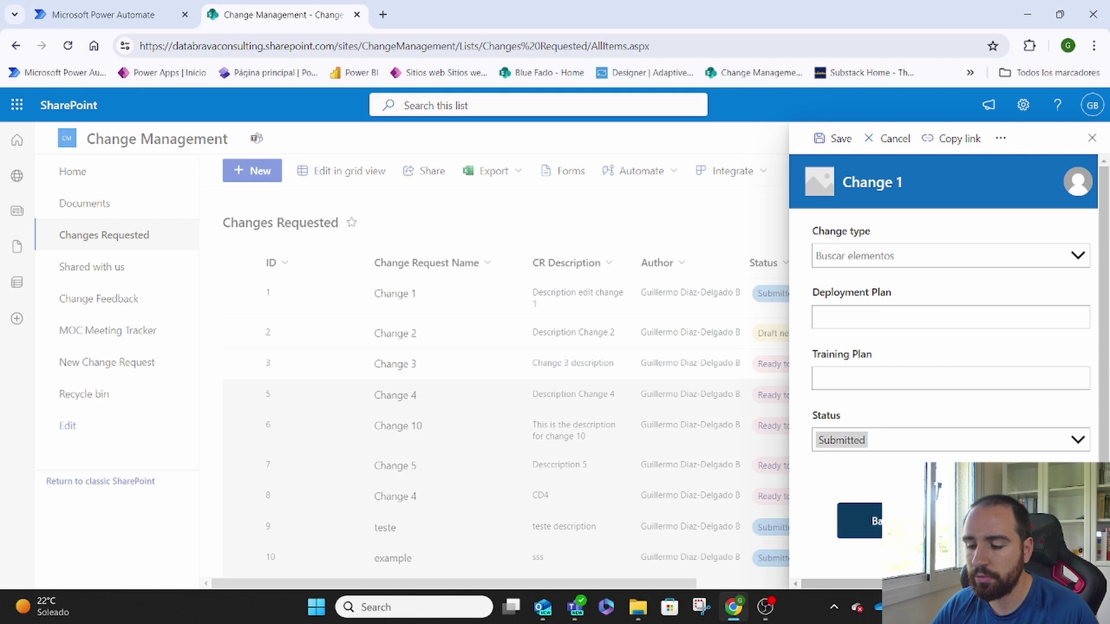
{"action": "scroll", "coordinate": [951, 347], "scroll_direction": "up", "scroll_amount": 5}
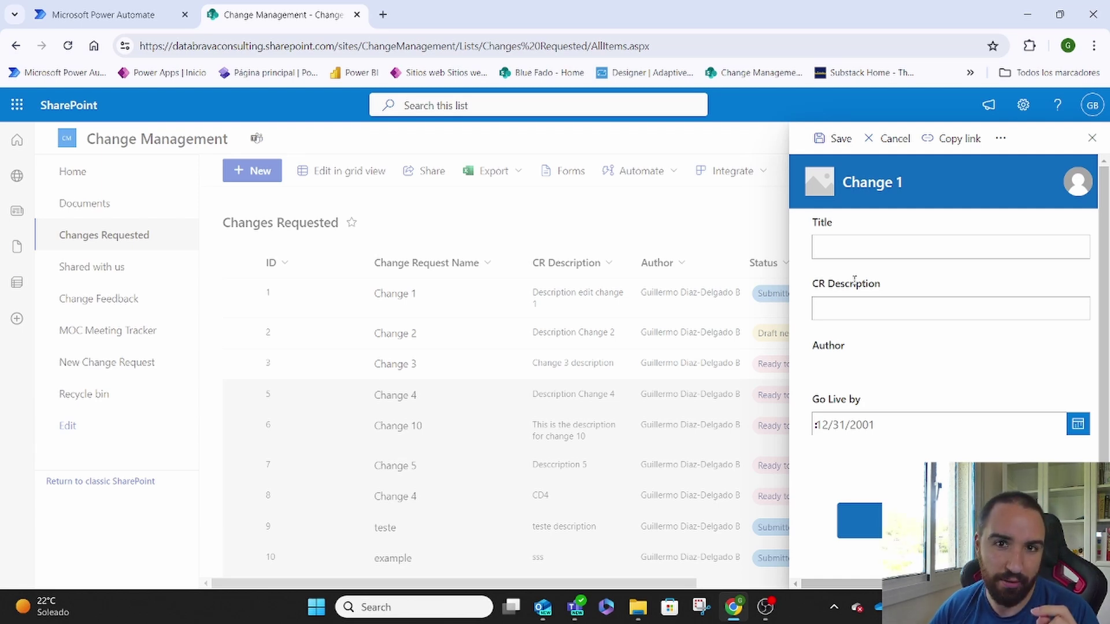
{"action": "left_click", "coordinate": [697, 225]}
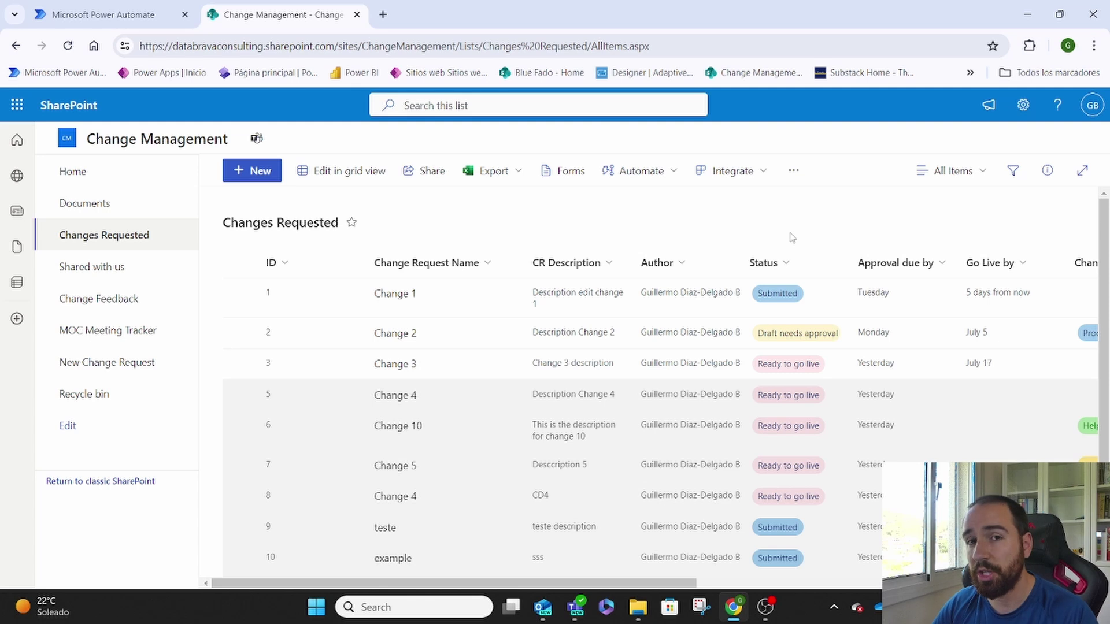
- Select Change 1 and review the automation flows offered for it, then clear the selection
{"action": "left_click", "coordinate": [239, 294]}
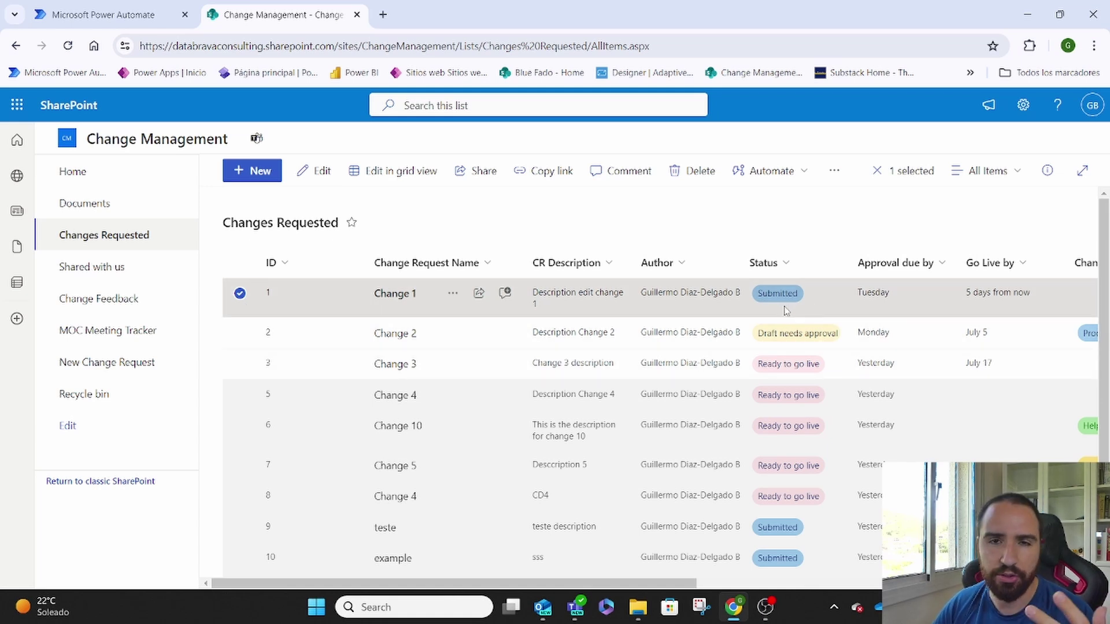
{"action": "left_click", "coordinate": [803, 176]}
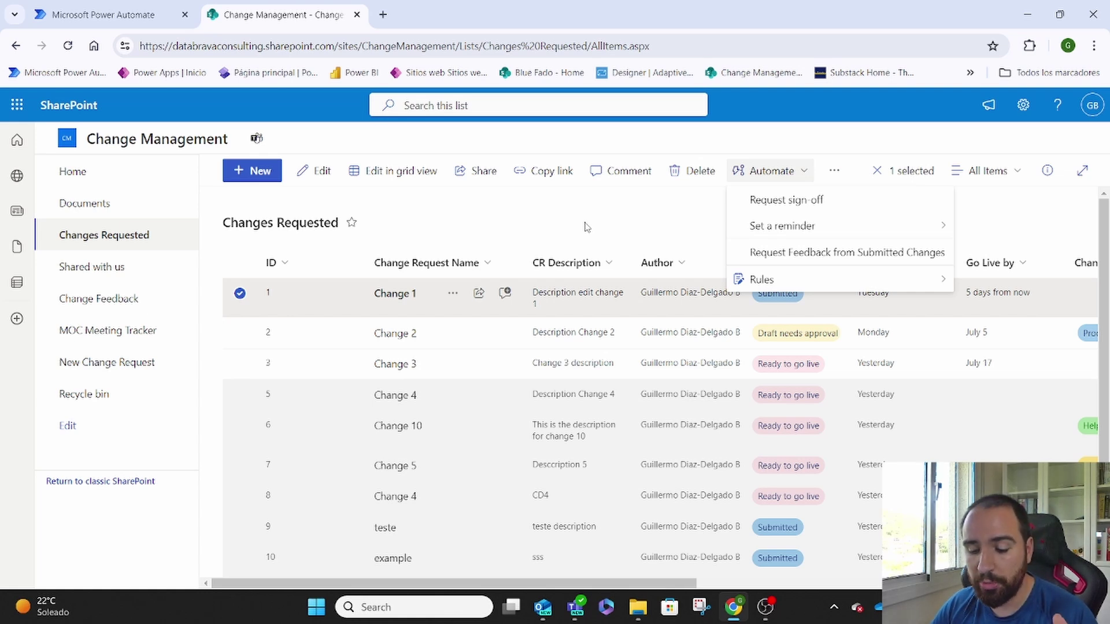
{"action": "key", "text": "Escape"}
{"action": "key", "text": "Escape"}
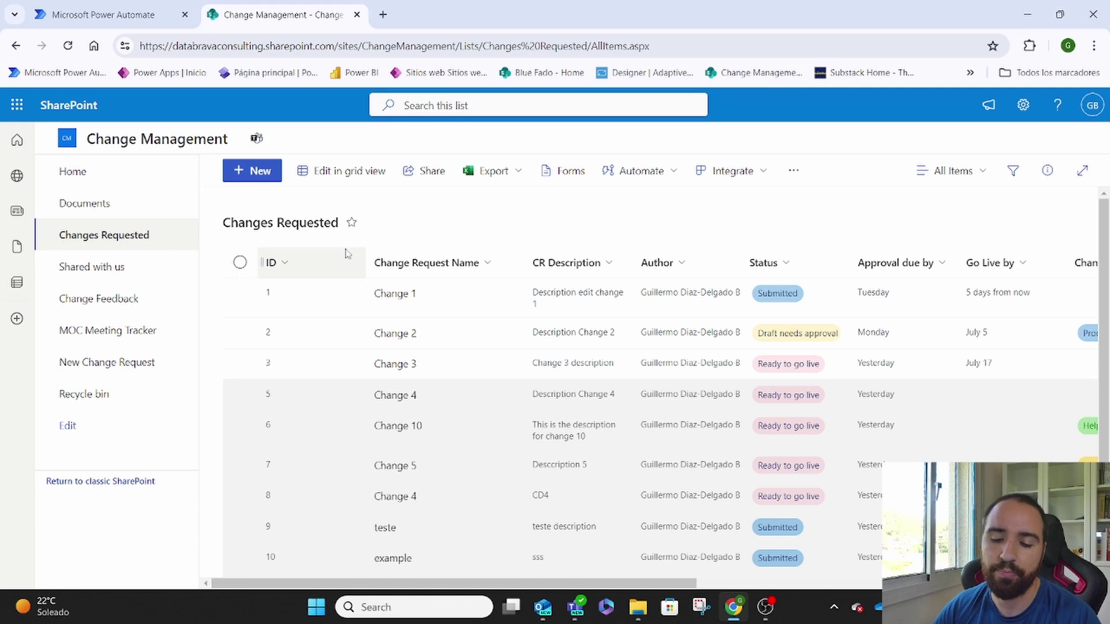
- Expand the Change 1 group in the Change Feedback list and review the blank feedback form without saving
{"action": "left_click", "coordinate": [86, 307]}
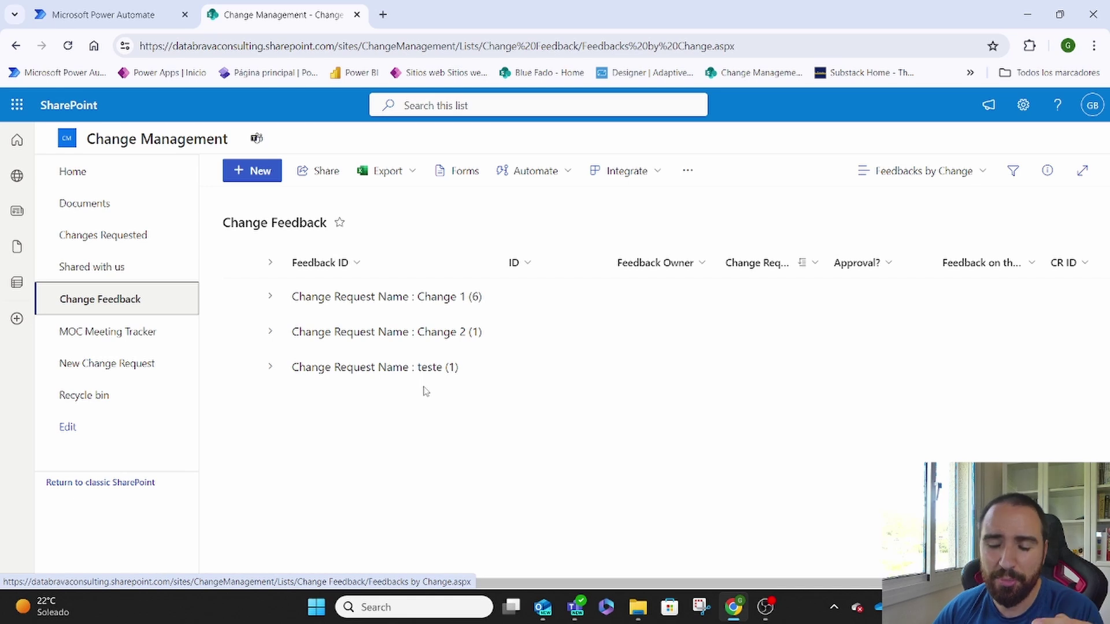
{"action": "left_click", "coordinate": [271, 296]}
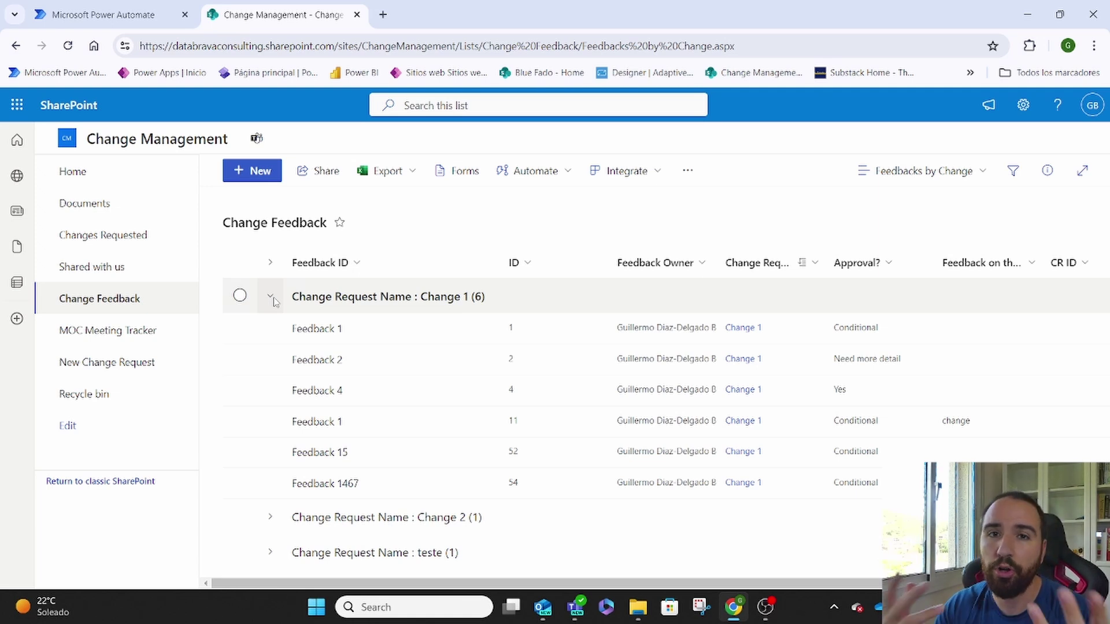
{"action": "left_click", "coordinate": [247, 177]}
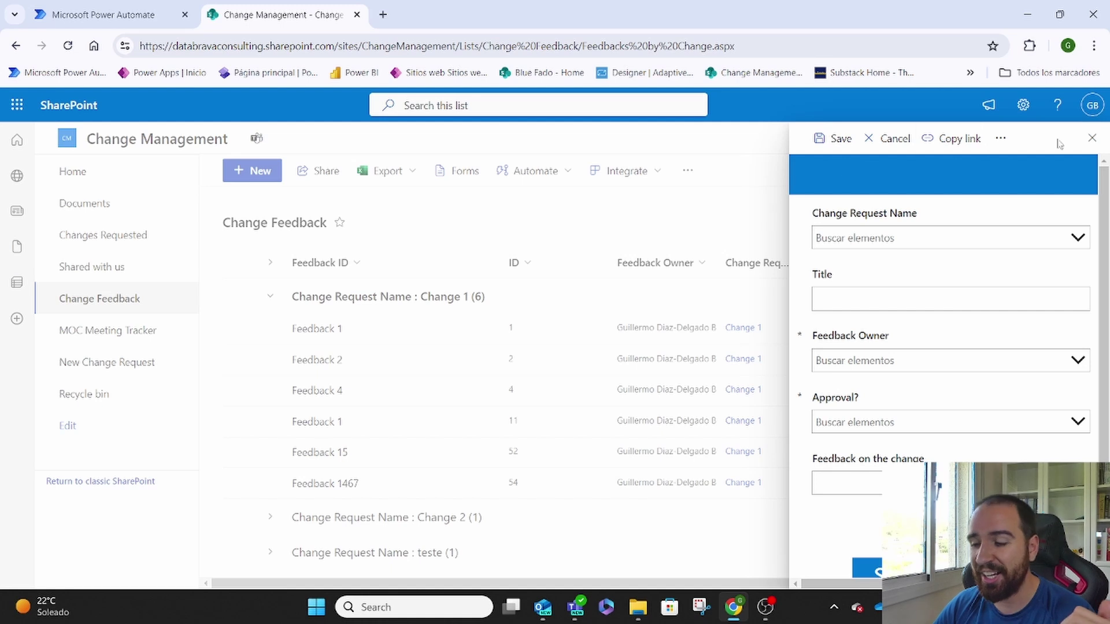
{"action": "left_click", "coordinate": [1091, 139]}
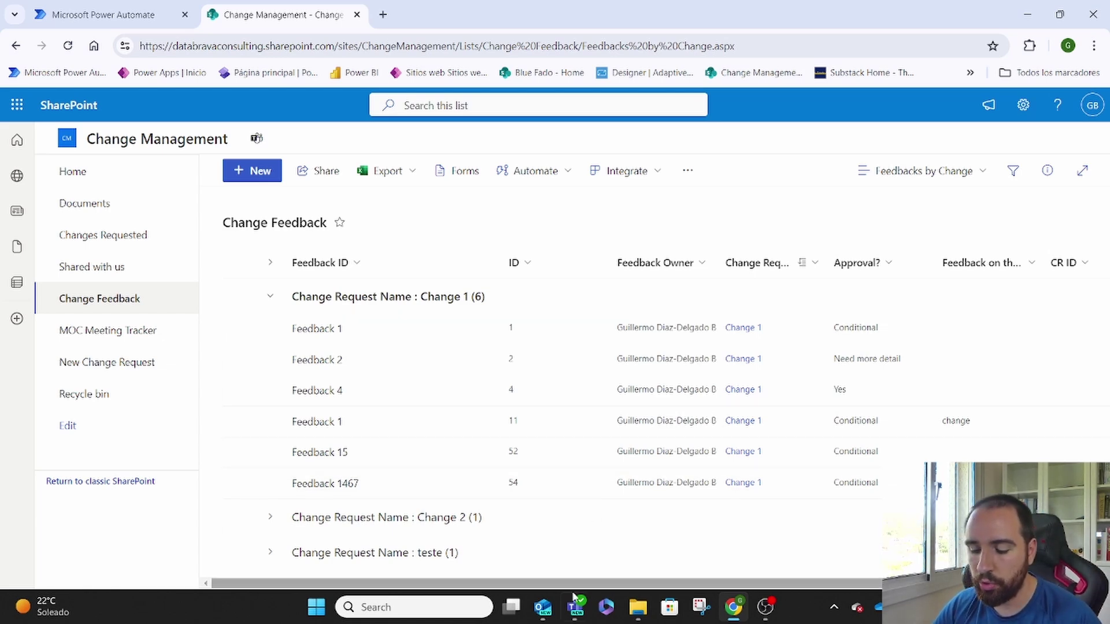
- Switch to Outlook and follow the change link for Change 1 in the Newly Submitted Changes email to review its details
{"action": "left_click", "coordinate": [543, 607]}
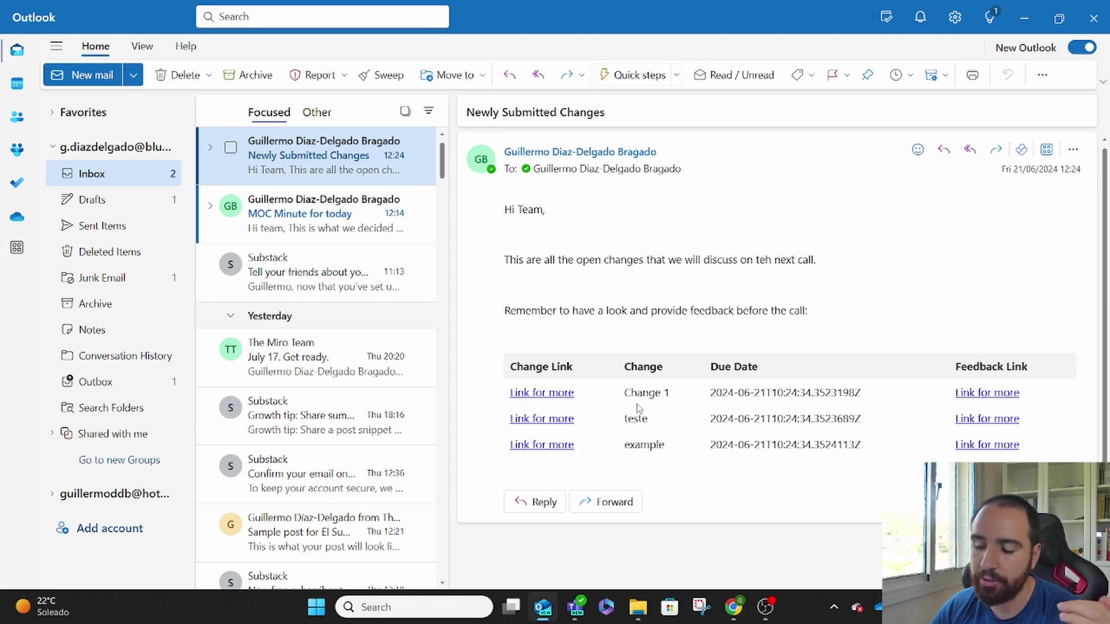
{"action": "left_click", "coordinate": [550, 394]}
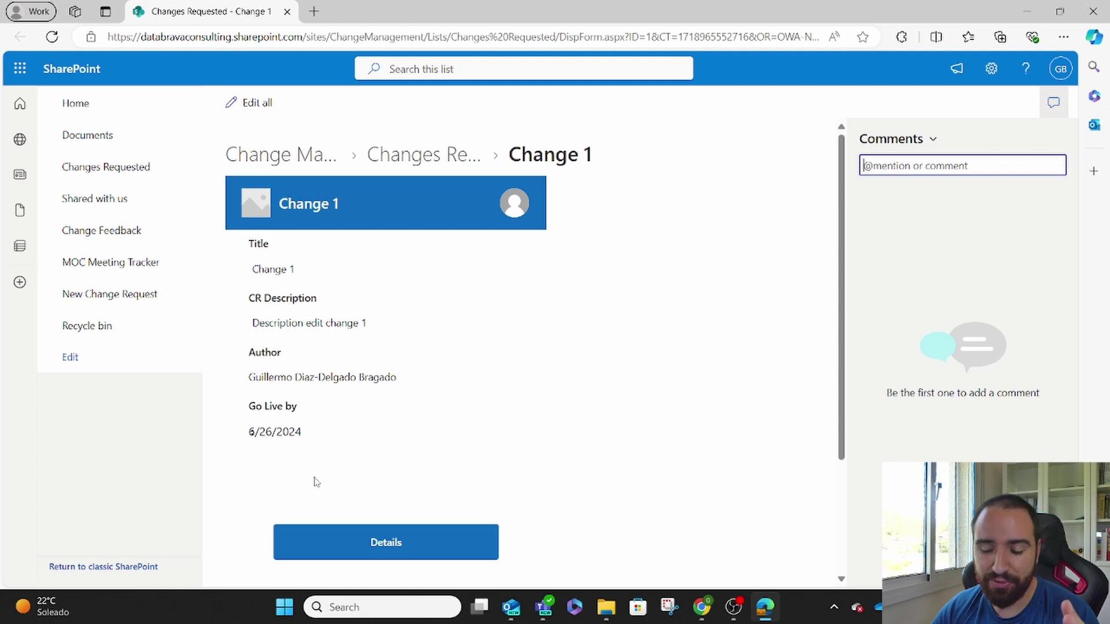
{"action": "left_click", "coordinate": [335, 543]}
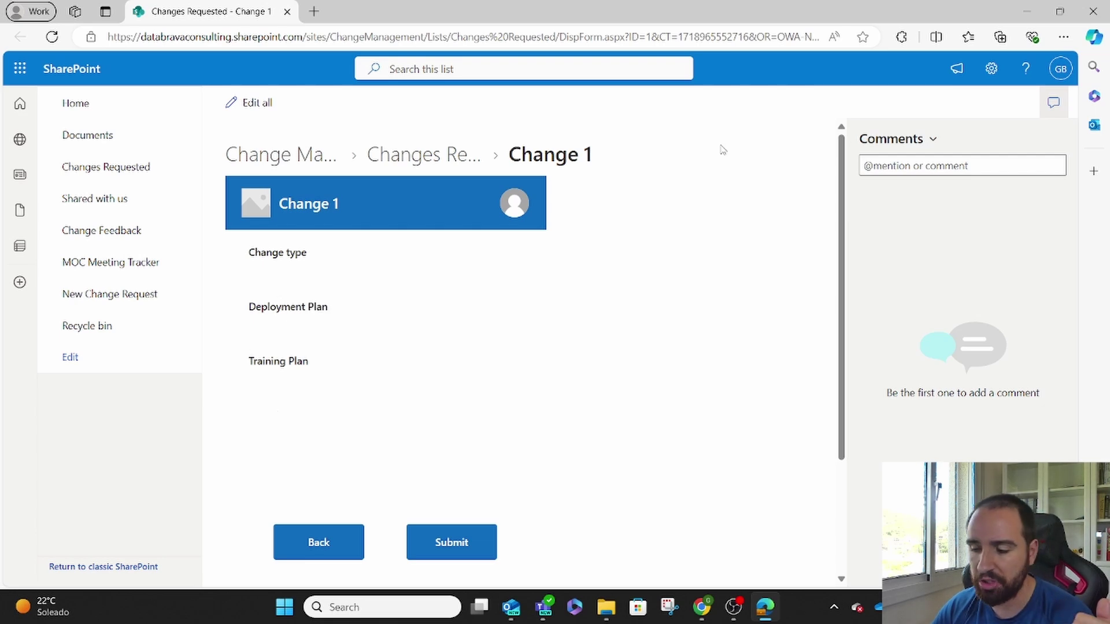
{"action": "left_click", "coordinate": [1093, 11]}
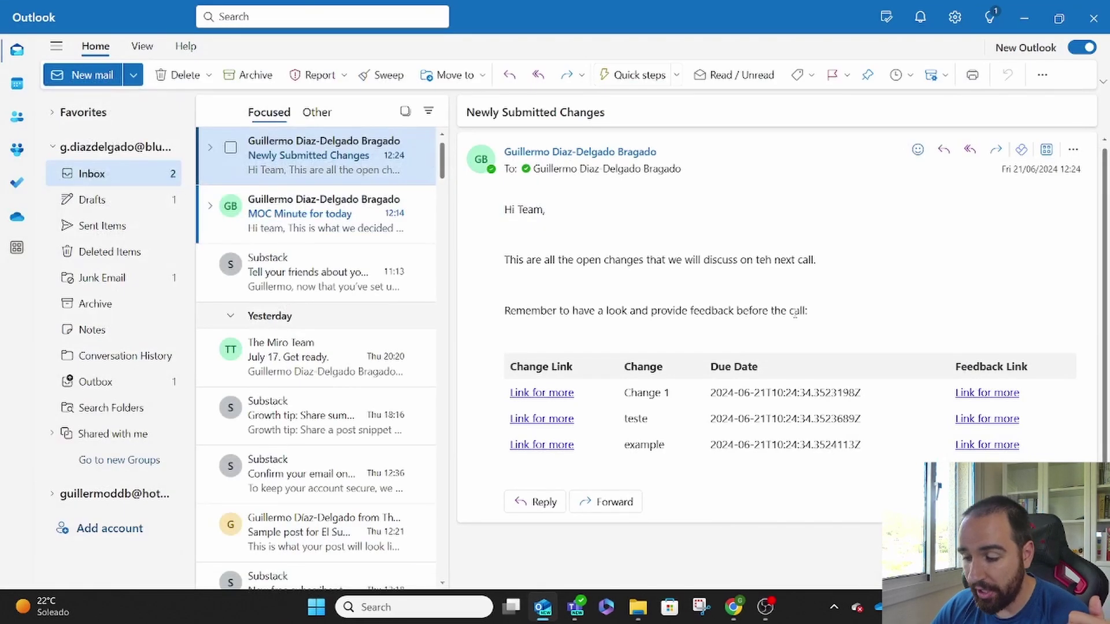
- Follow the feedback link for Change 1 in the email and review the whole feedback form
{"action": "left_click", "coordinate": [996, 395]}
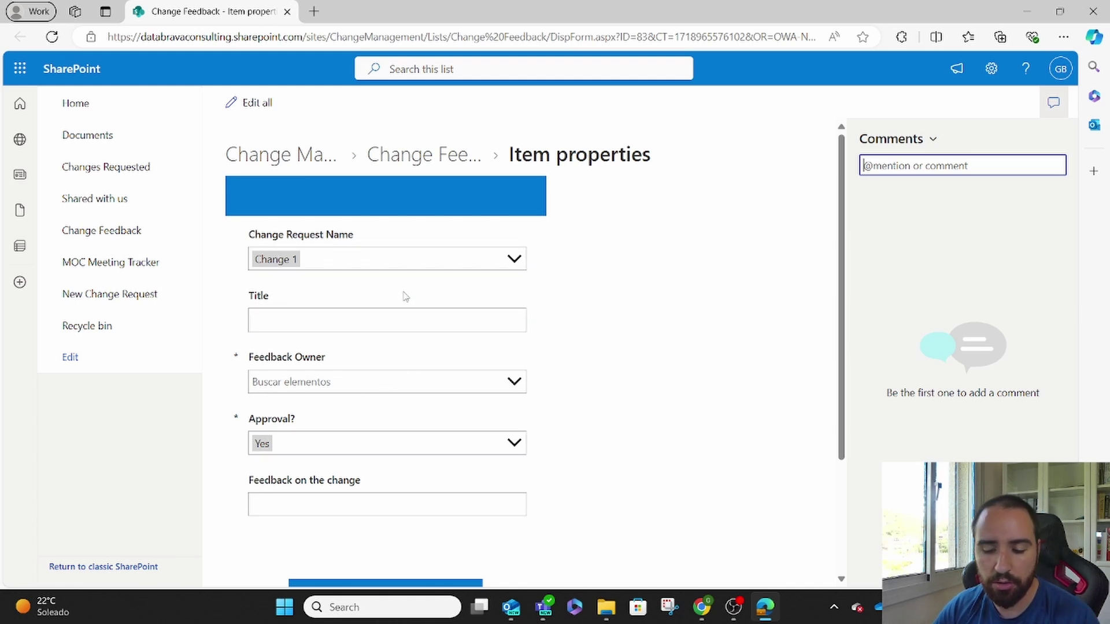
{"action": "scroll", "coordinate": [384, 422], "scroll_direction": "down", "scroll_amount": 2}
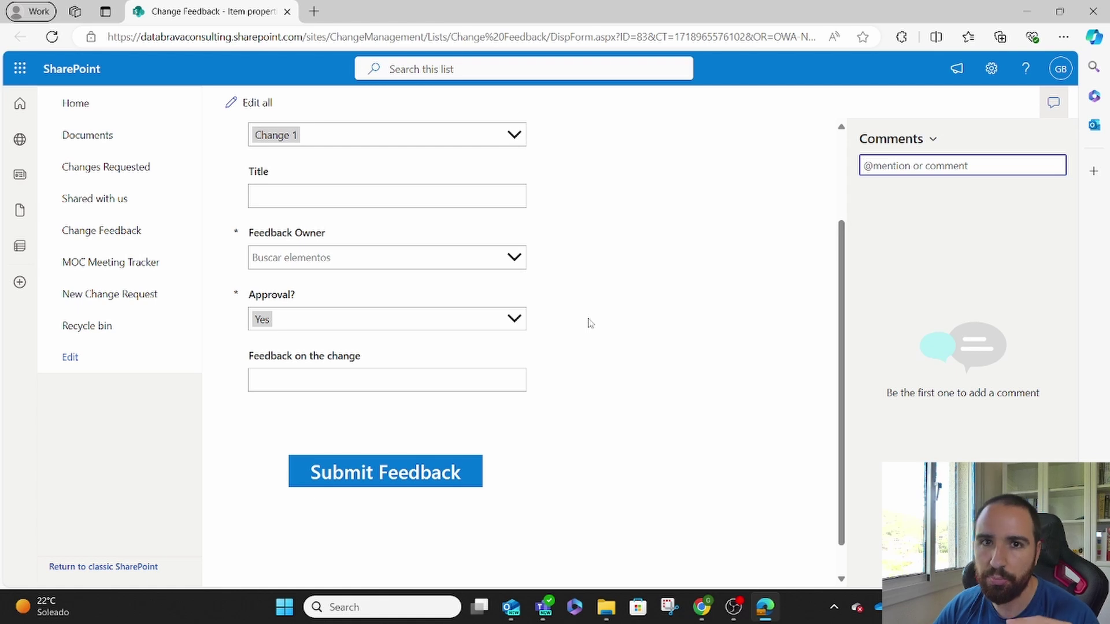
{"action": "scroll", "coordinate": [590, 322], "scroll_direction": "up", "scroll_amount": 2}
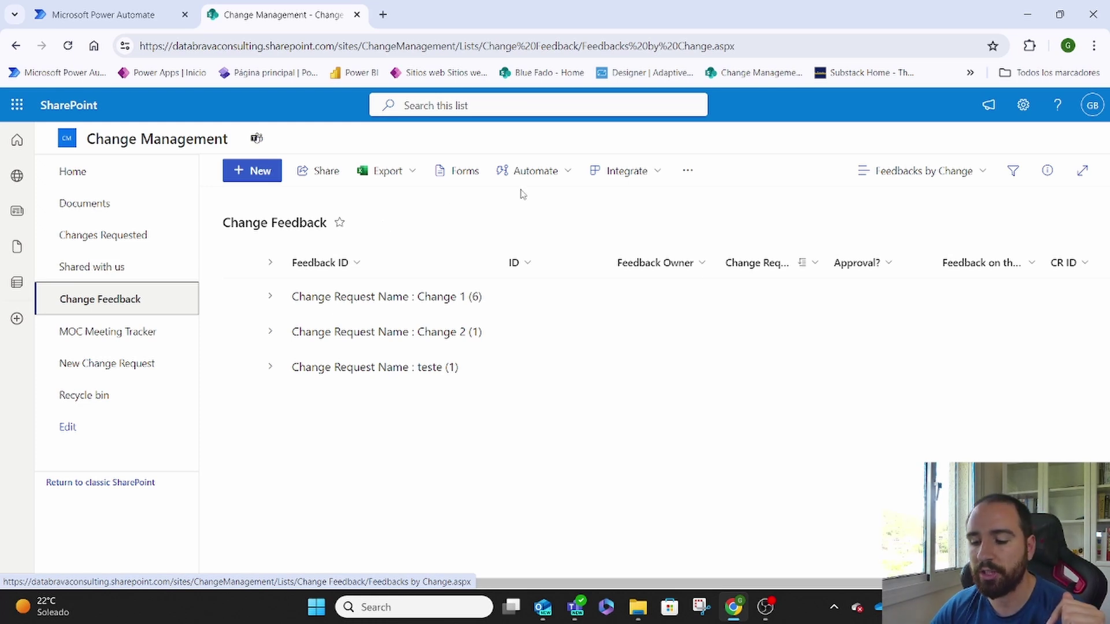
- Open the Change Feedback list's form for customization in Power Apps and close the form's field list
{"action": "left_click", "coordinate": [665, 182]}
{"action": "mouse_move", "coordinate": [678, 203]}
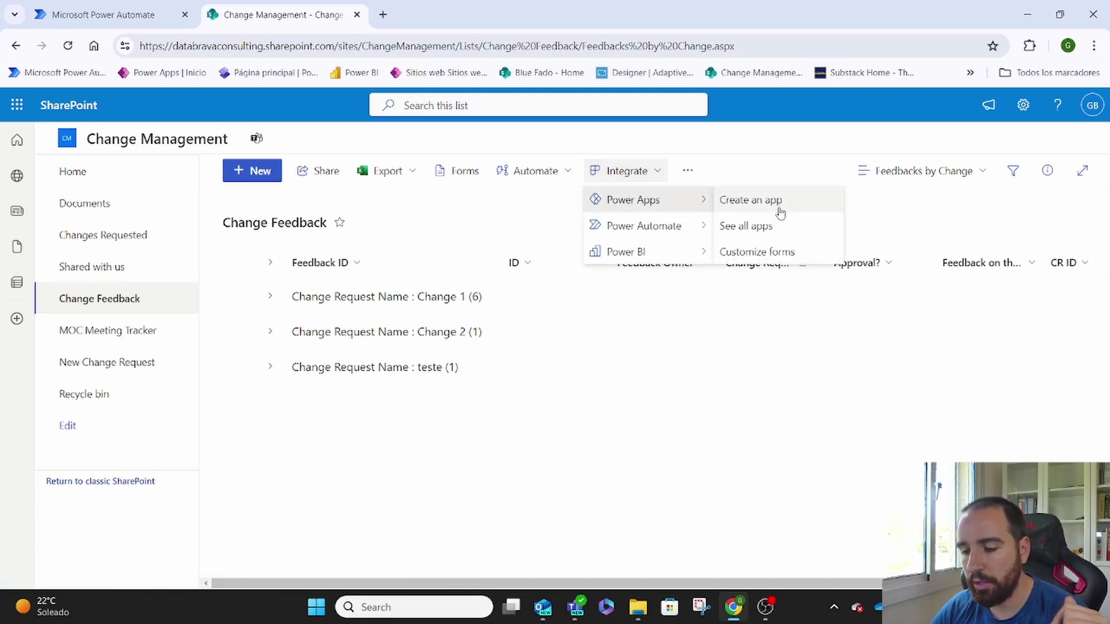
{"action": "left_click", "coordinate": [770, 253]}
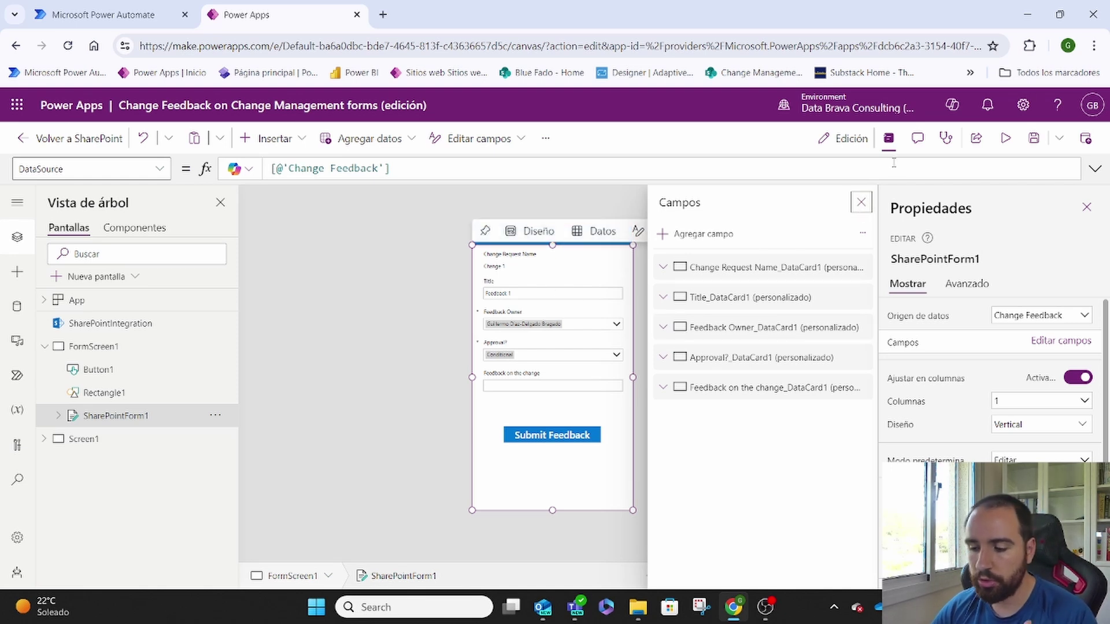
{"action": "left_click", "coordinate": [861, 202]}
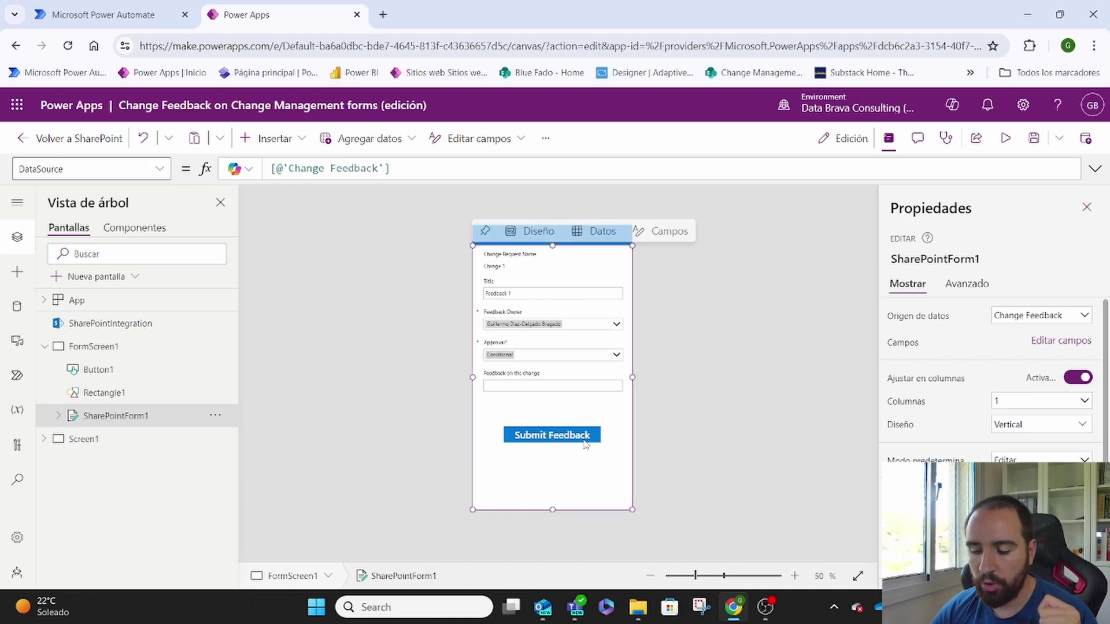
- Examine the Patch section of the Submit Feedback button's OnSelect formula, then collapse the formula
{"action": "left_click", "coordinate": [100, 373]}
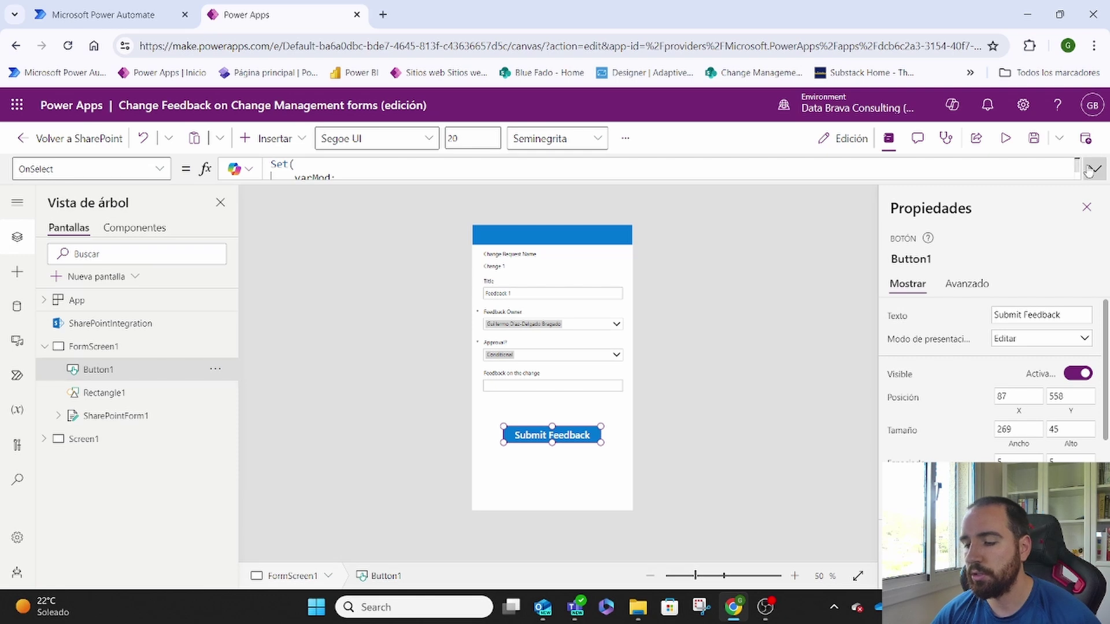
{"action": "left_click", "coordinate": [1095, 169]}
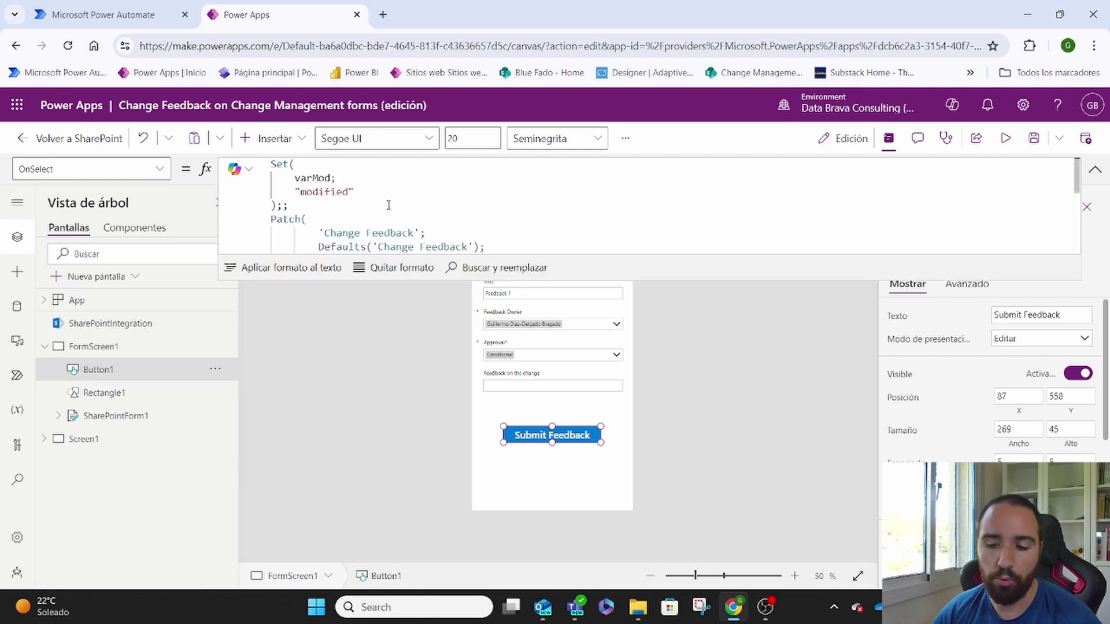
{"action": "scroll", "coordinate": [388, 205], "scroll_direction": "down", "scroll_amount": 3}
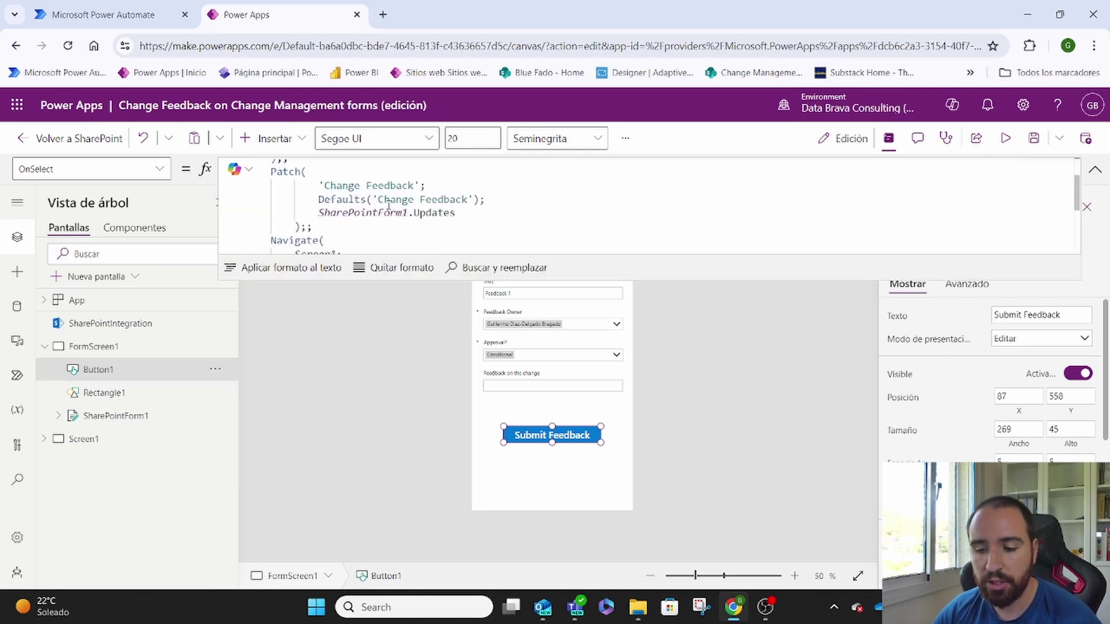
{"action": "left_click_drag", "start_coordinate": [351, 226], "coordinate": [271, 171]}
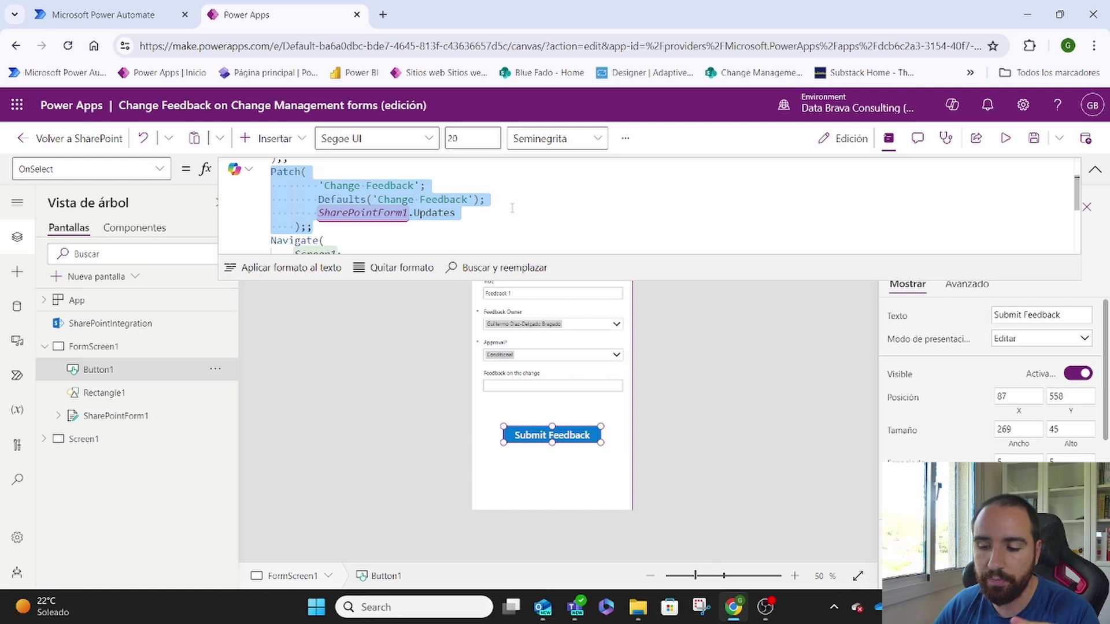
{"action": "left_click", "coordinate": [385, 186]}
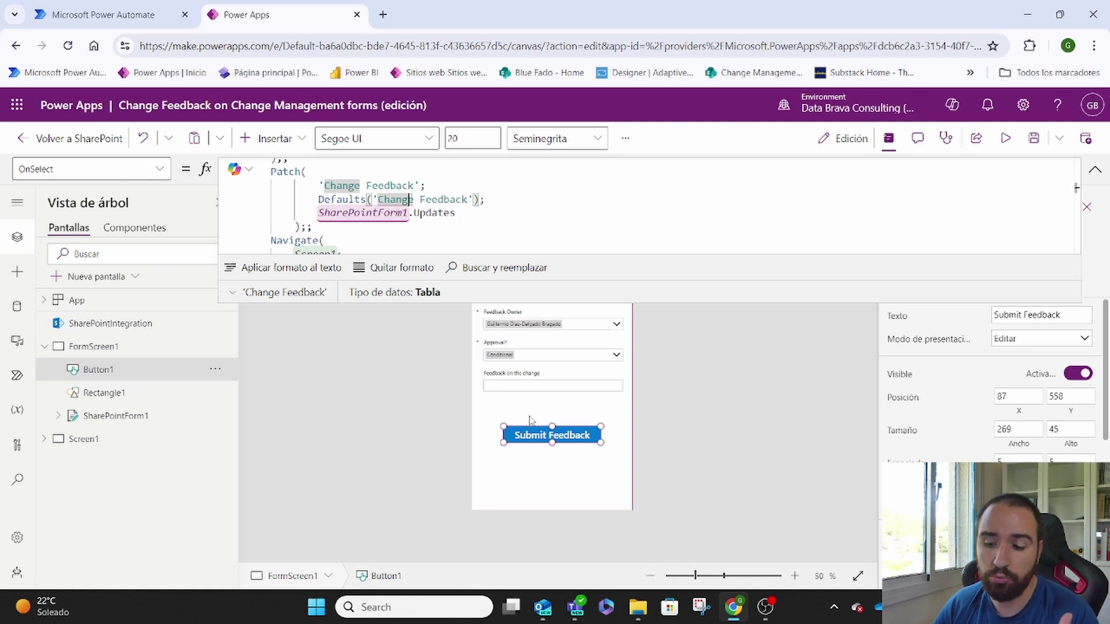
{"action": "left_click", "coordinate": [1094, 170]}
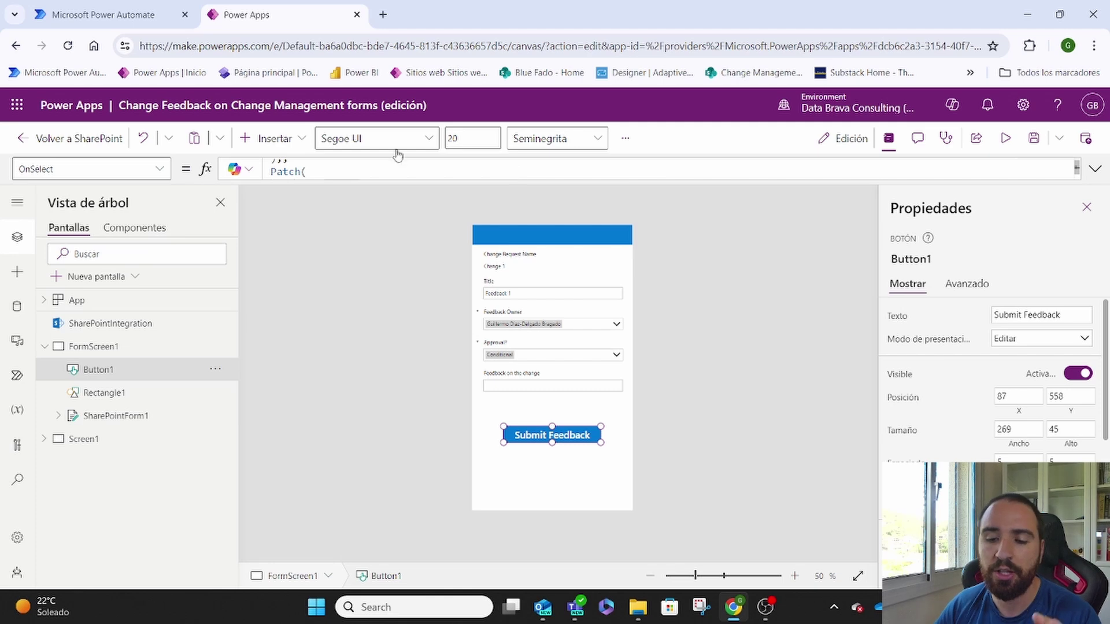
- Switch to Power Automate and view the parameters of the manual trigger in the Request Feedback from Submitted Changes flow
{"action": "left_click", "coordinate": [99, 14]}
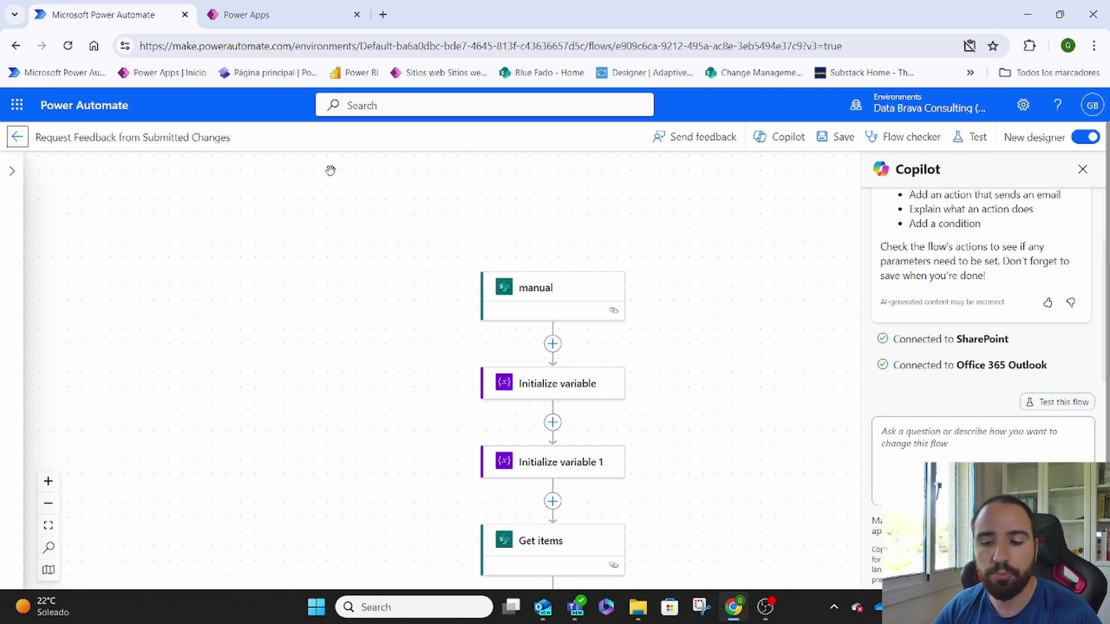
{"action": "left_click", "coordinate": [531, 309]}
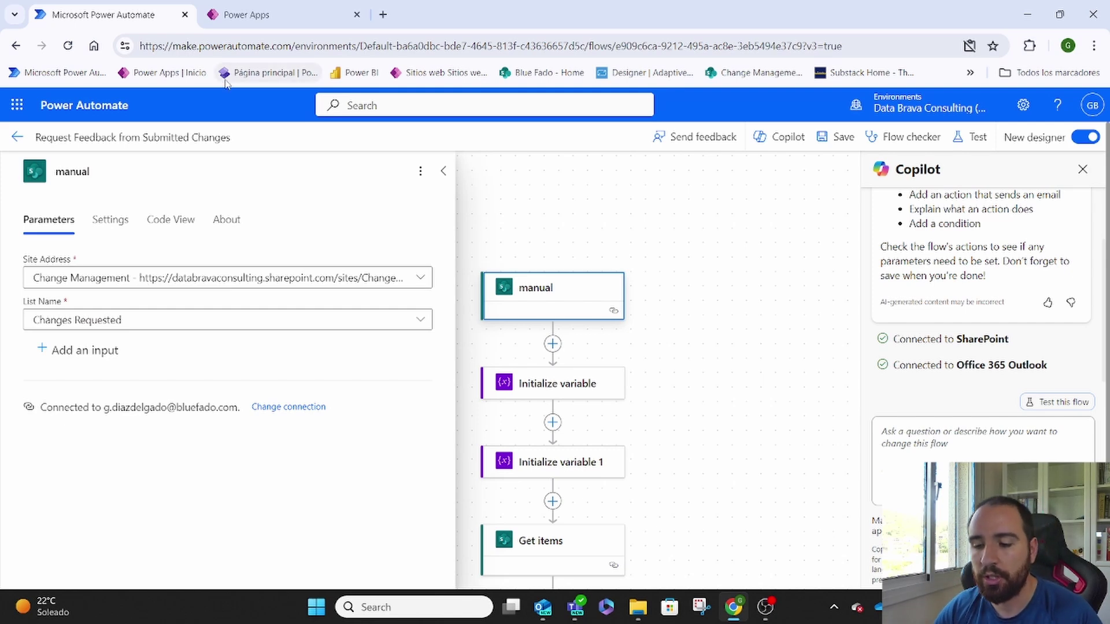
- Open the Change Management site's Changes Requested list in a new tab and view the automation flows for Change 1
{"action": "left_click", "coordinate": [382, 15]}
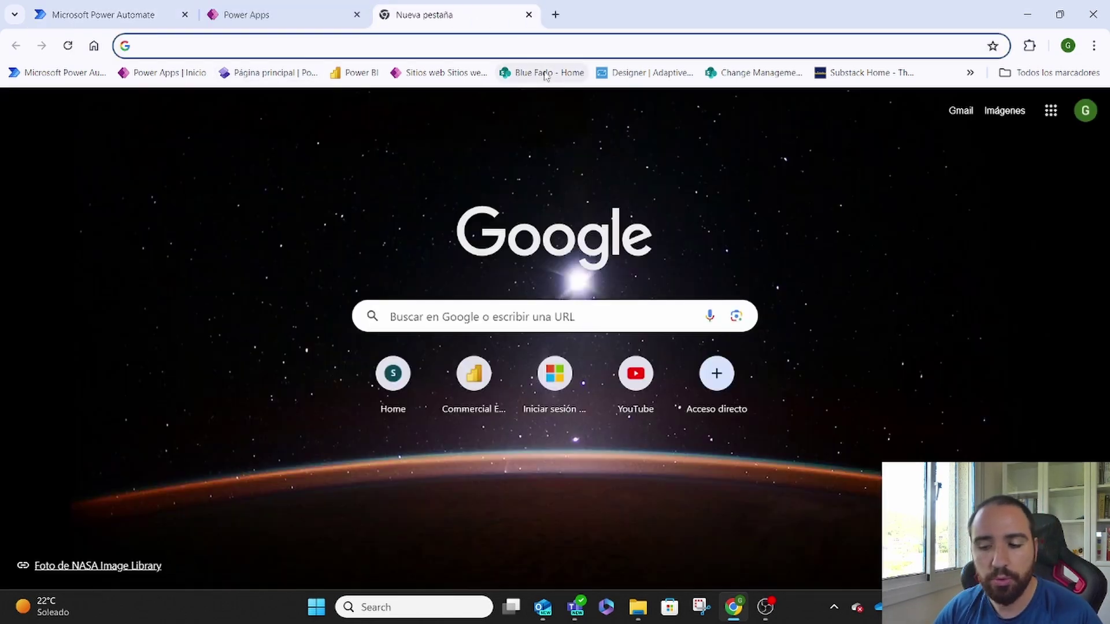
{"action": "left_click", "coordinate": [763, 78]}
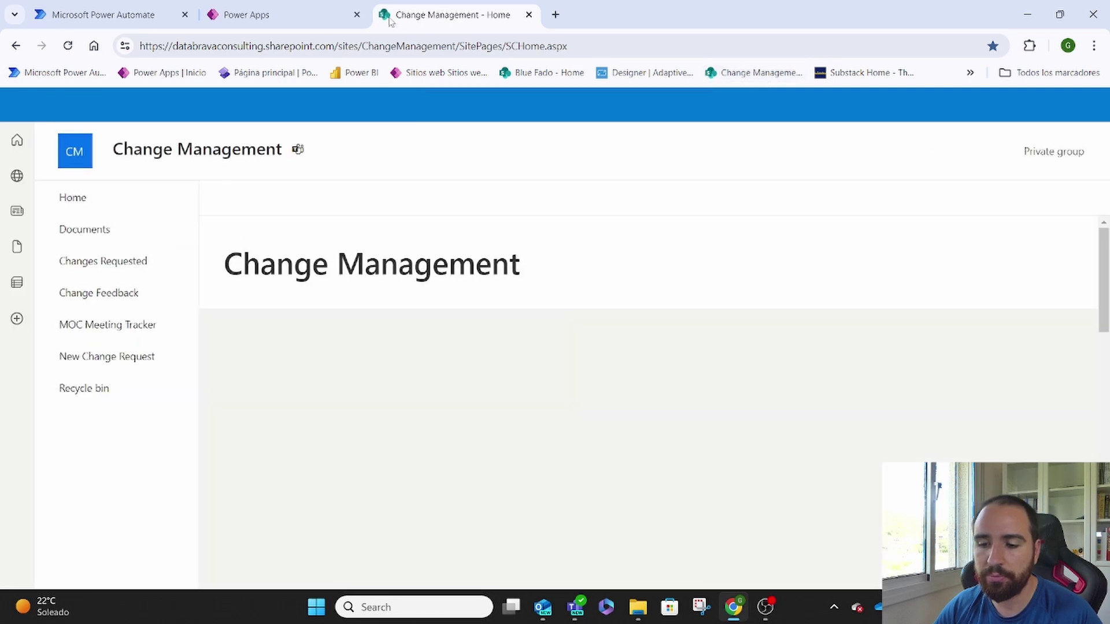
{"action": "left_click", "coordinate": [120, 261]}
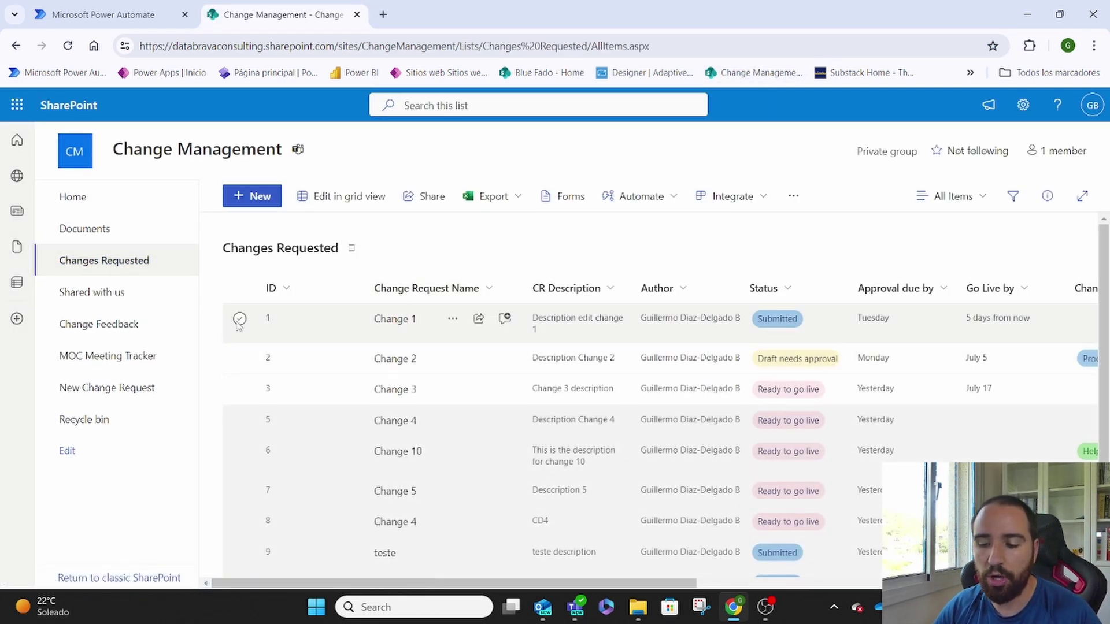
{"action": "left_click", "coordinate": [240, 319]}
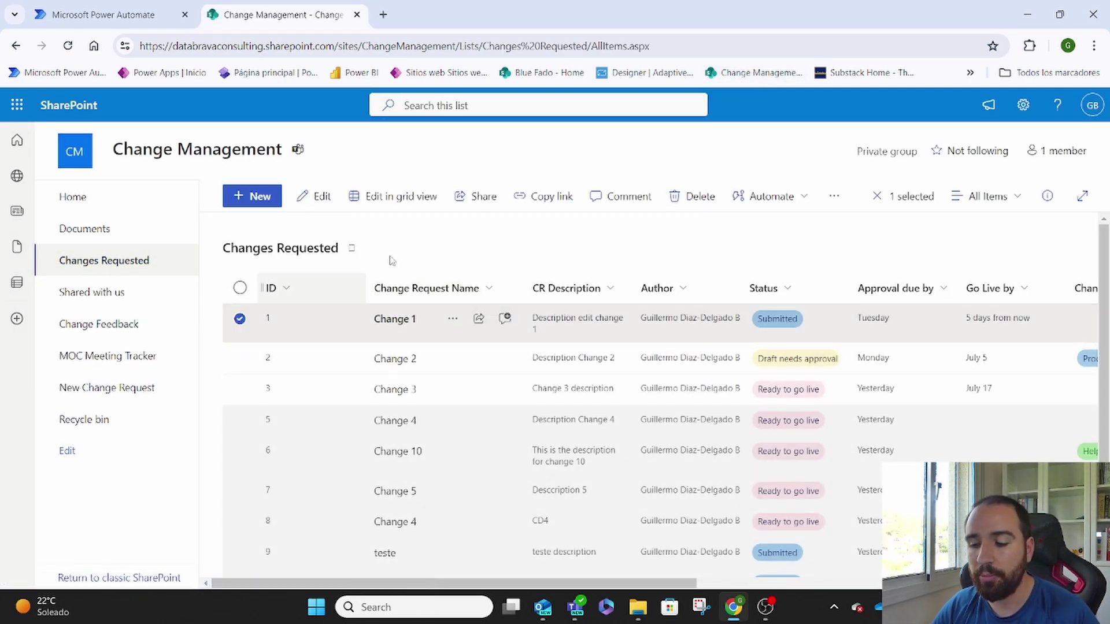
{"action": "left_click", "coordinate": [788, 200]}
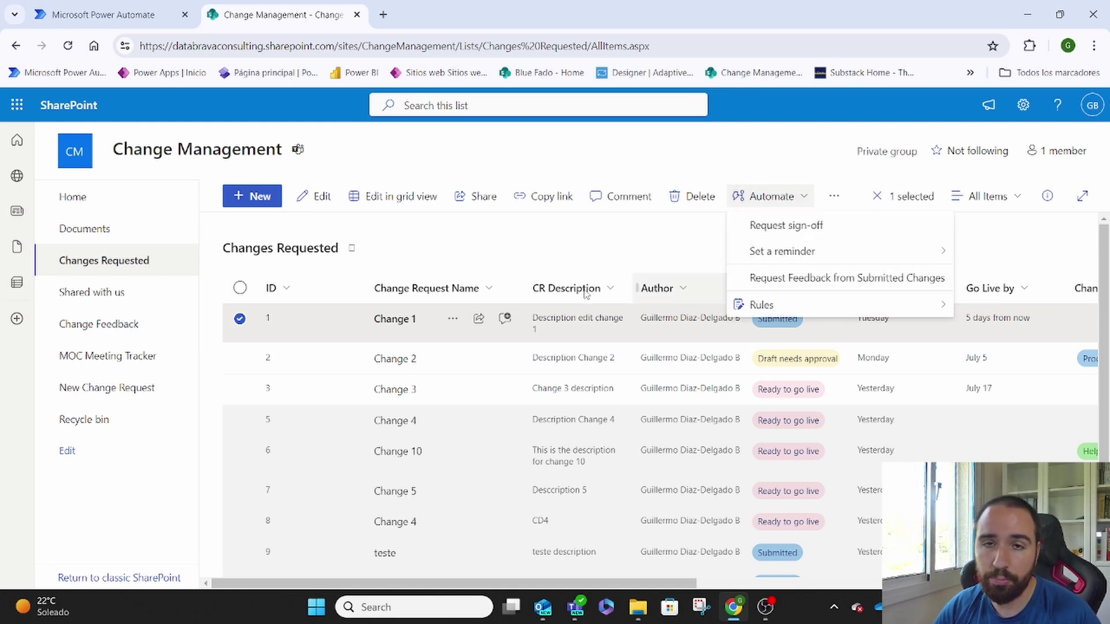
{"action": "left_click", "coordinate": [241, 360]}
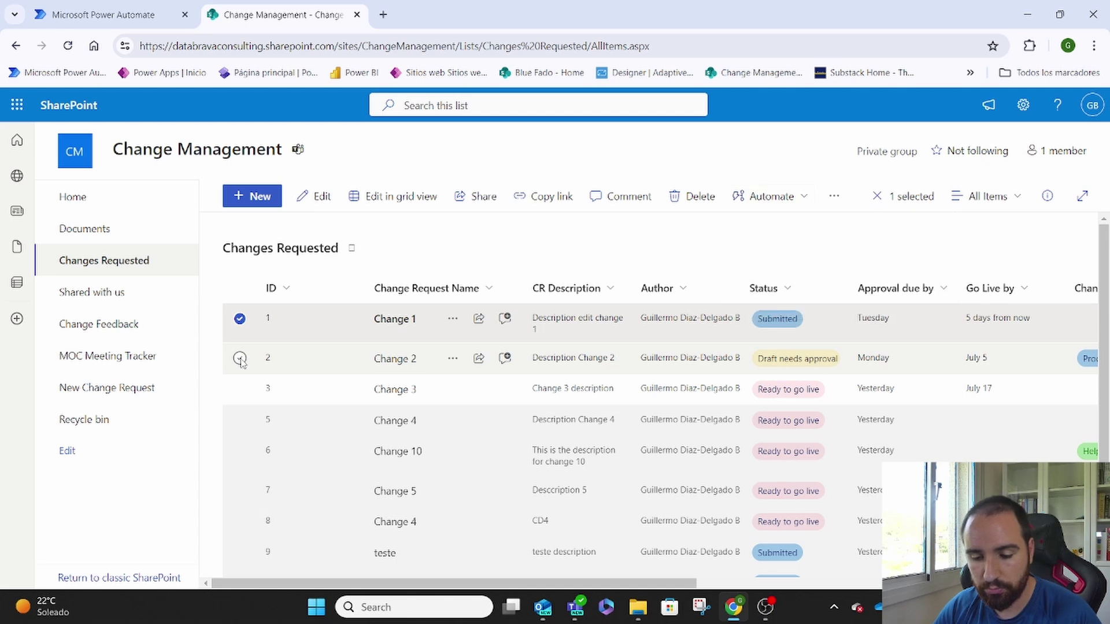
- Compare the Changes Requested list's commands with Change 1 and Change 2 selected, then view the automation rule options with no items selected
{"action": "left_click", "coordinate": [240, 358]}
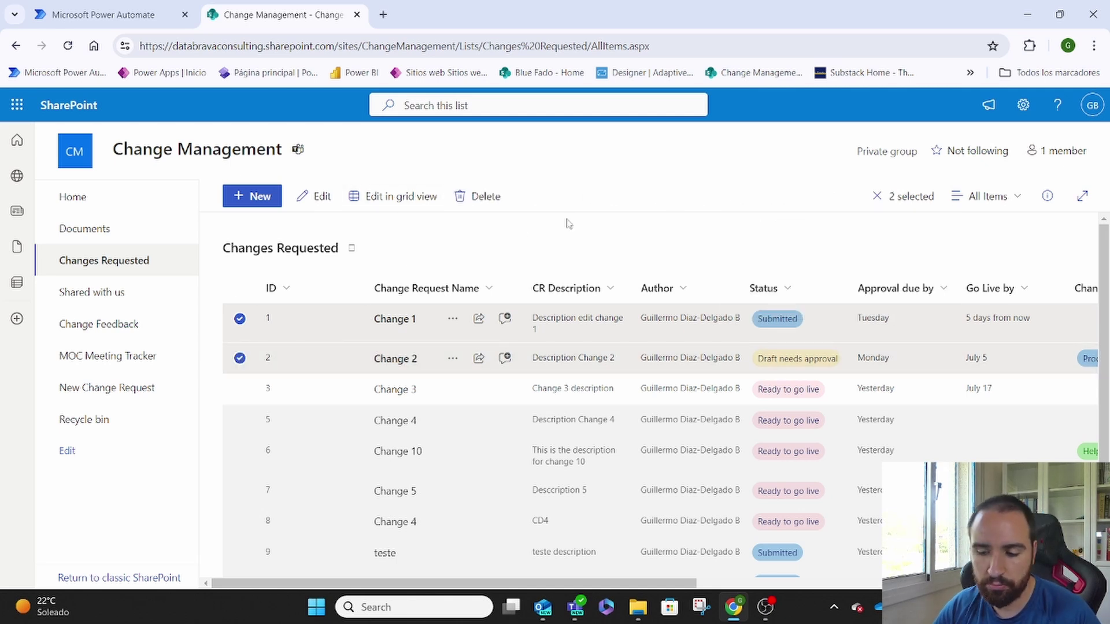
{"action": "left_click", "coordinate": [240, 319]}
{"action": "left_click", "coordinate": [240, 358]}
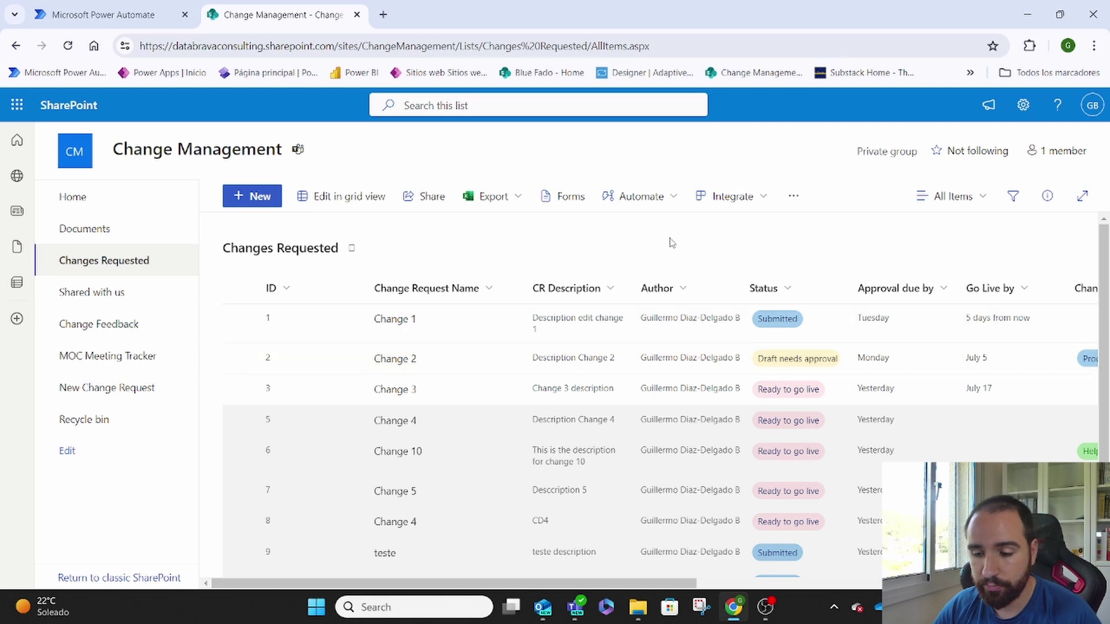
{"action": "left_click", "coordinate": [660, 205]}
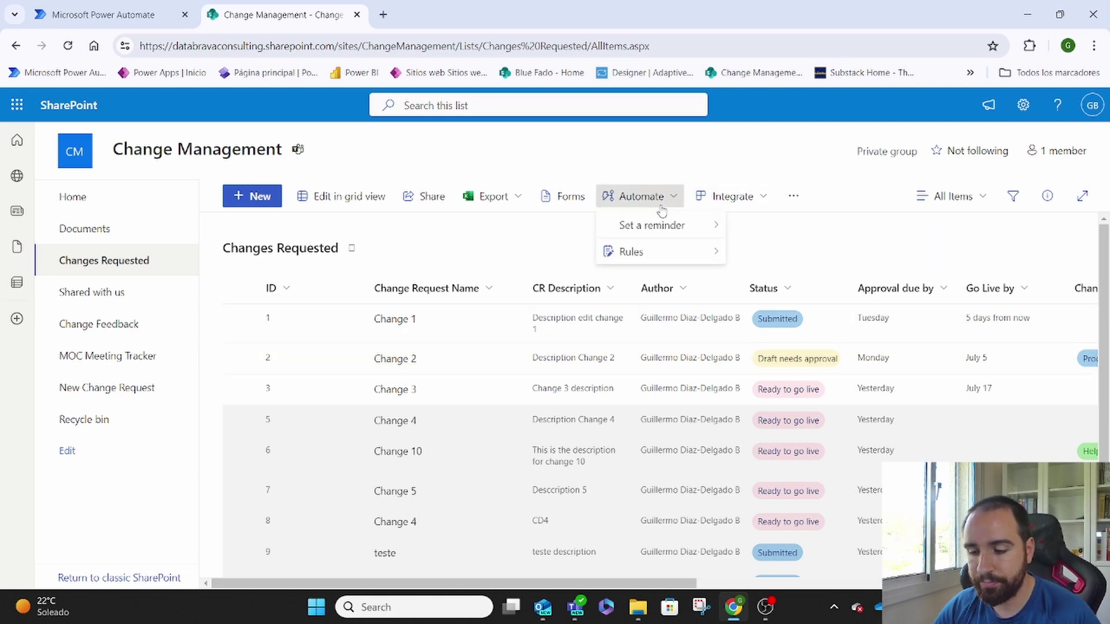
{"action": "mouse_move", "coordinate": [669, 254]}
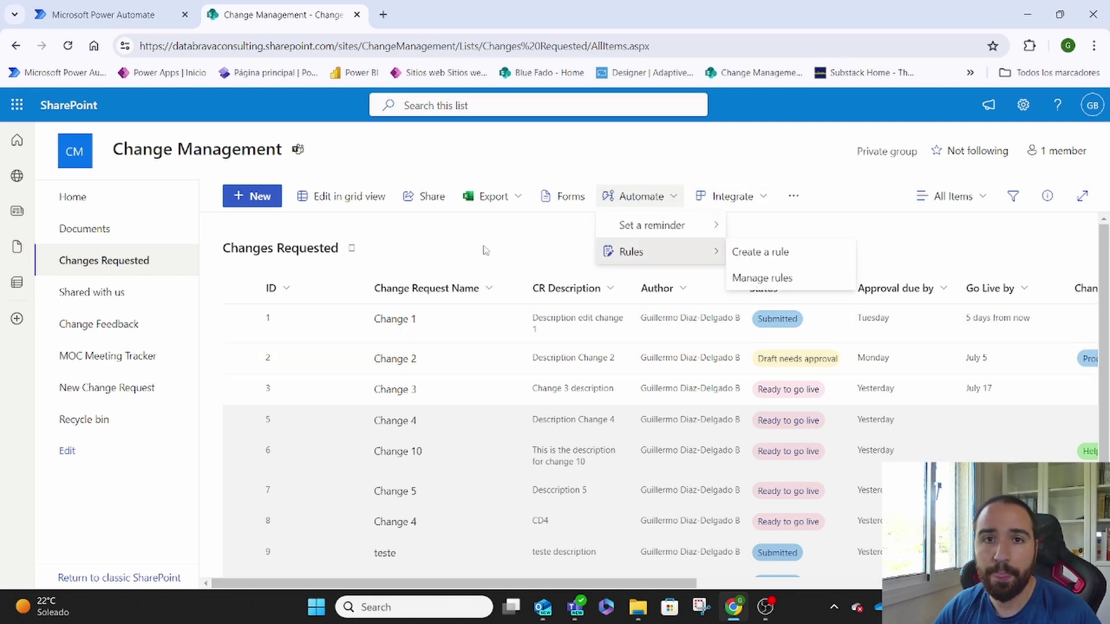
{"action": "left_click", "coordinate": [484, 251]}
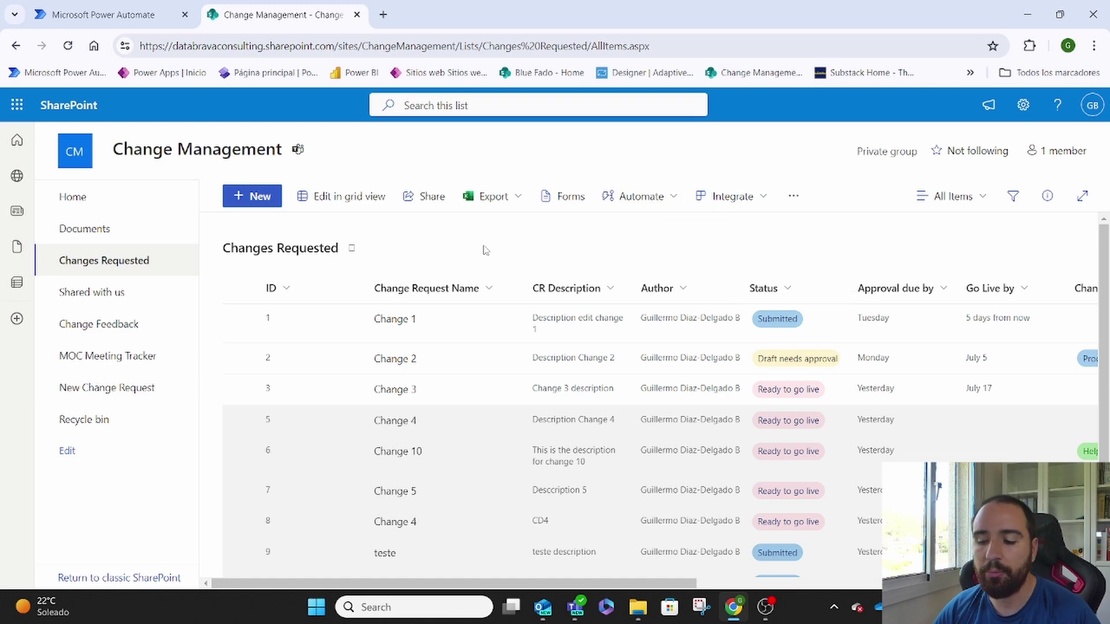
- Switch to the Power Automate flow and examine the URL_Feedback value in the Initialize variable action
{"action": "left_click", "coordinate": [65, 5]}
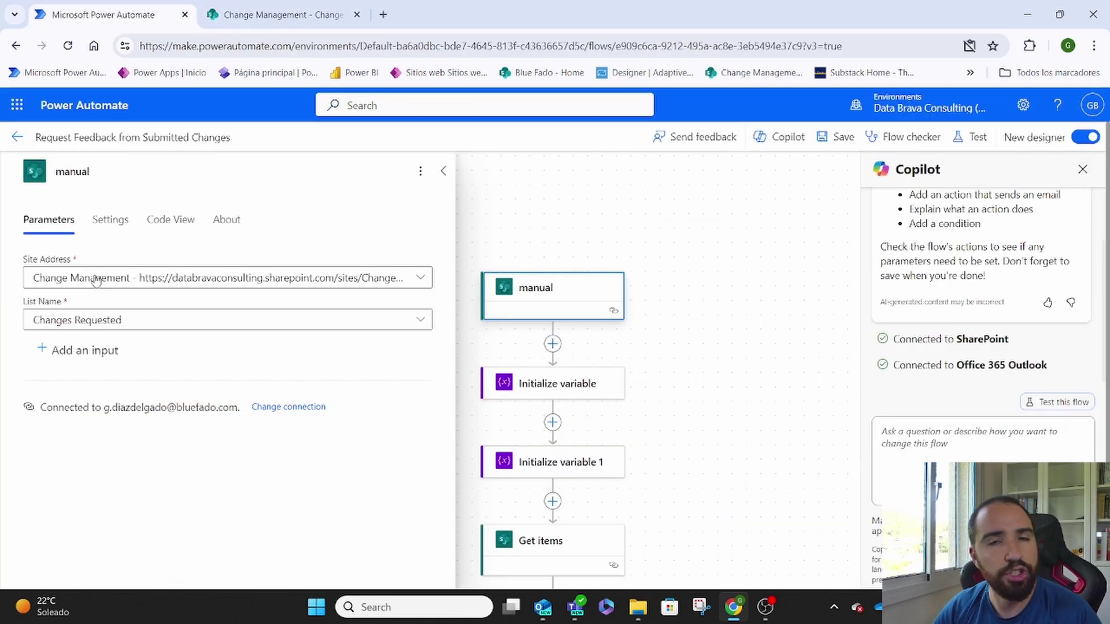
{"action": "left_click", "coordinate": [676, 244]}
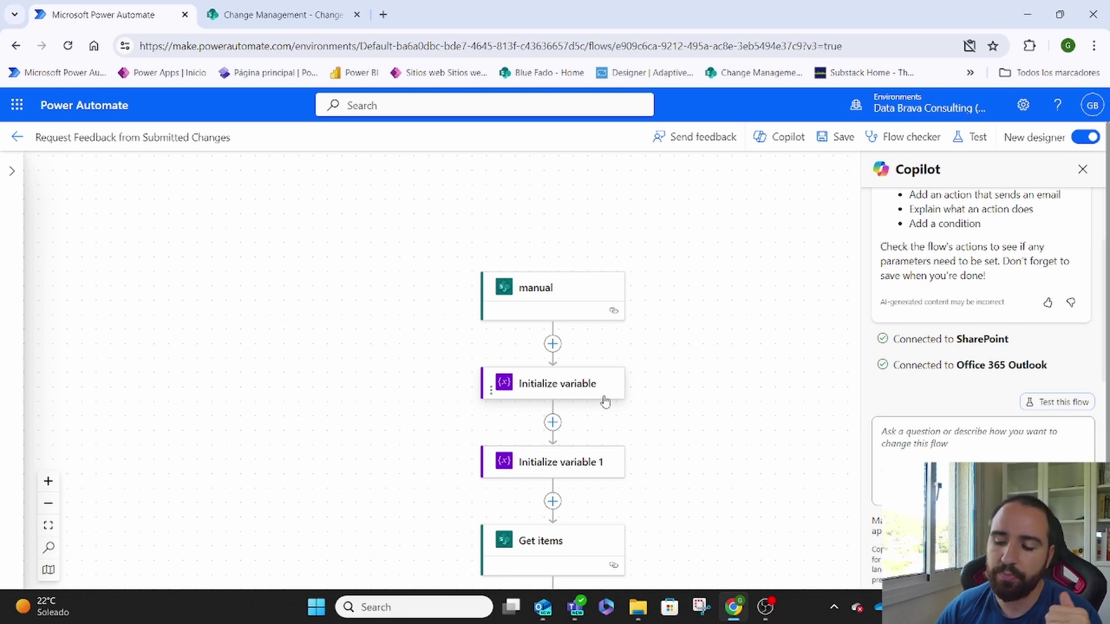
{"action": "left_click", "coordinate": [527, 390]}
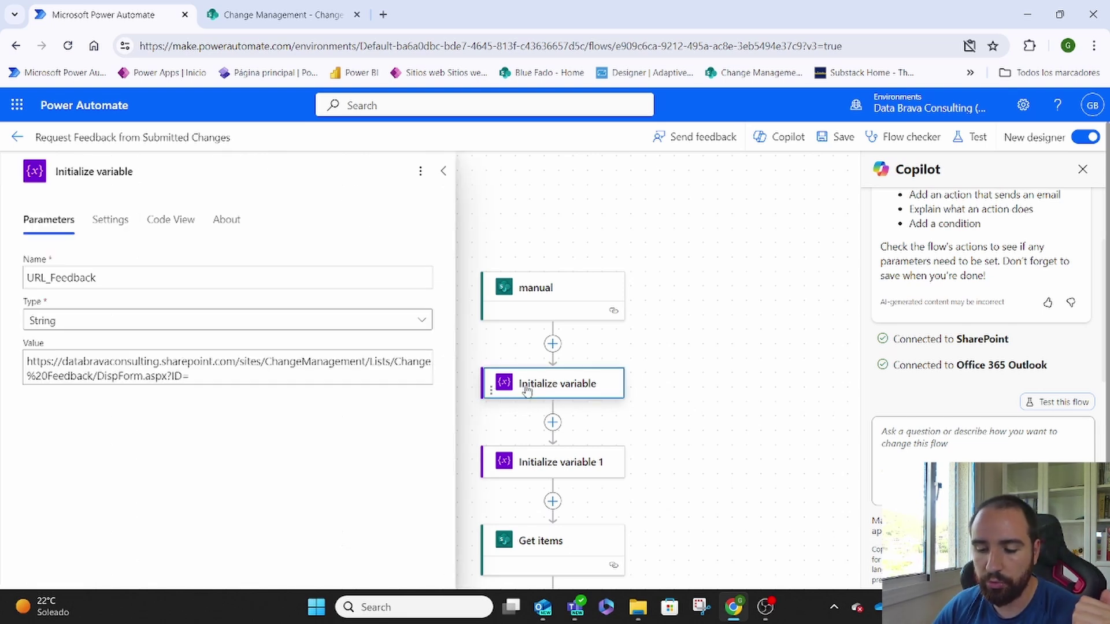
{"action": "left_click", "coordinate": [190, 377]}
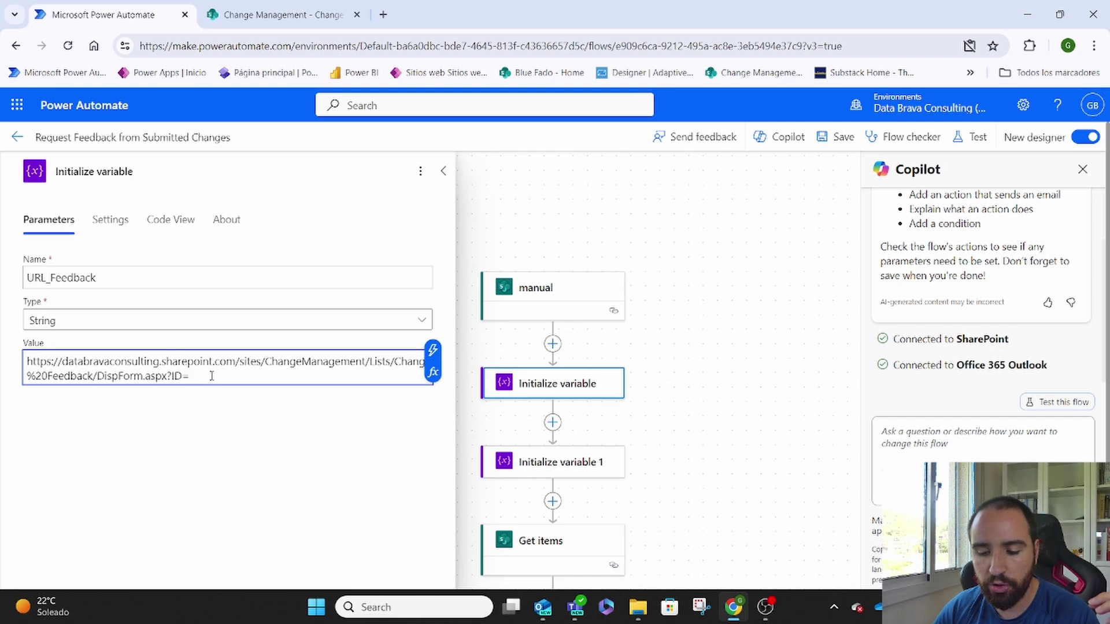
- Open Change 1 for editing in the Changes Requested list and copy a sharing link to it
{"action": "key", "text": "ctrl+Tab"}
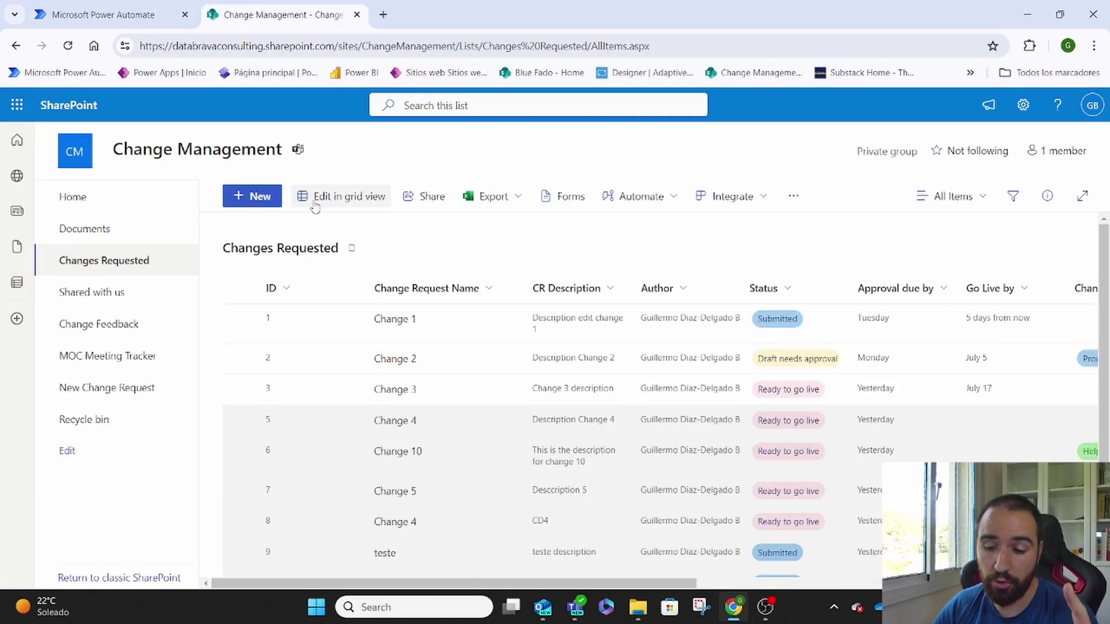
{"action": "left_click", "coordinate": [241, 323]}
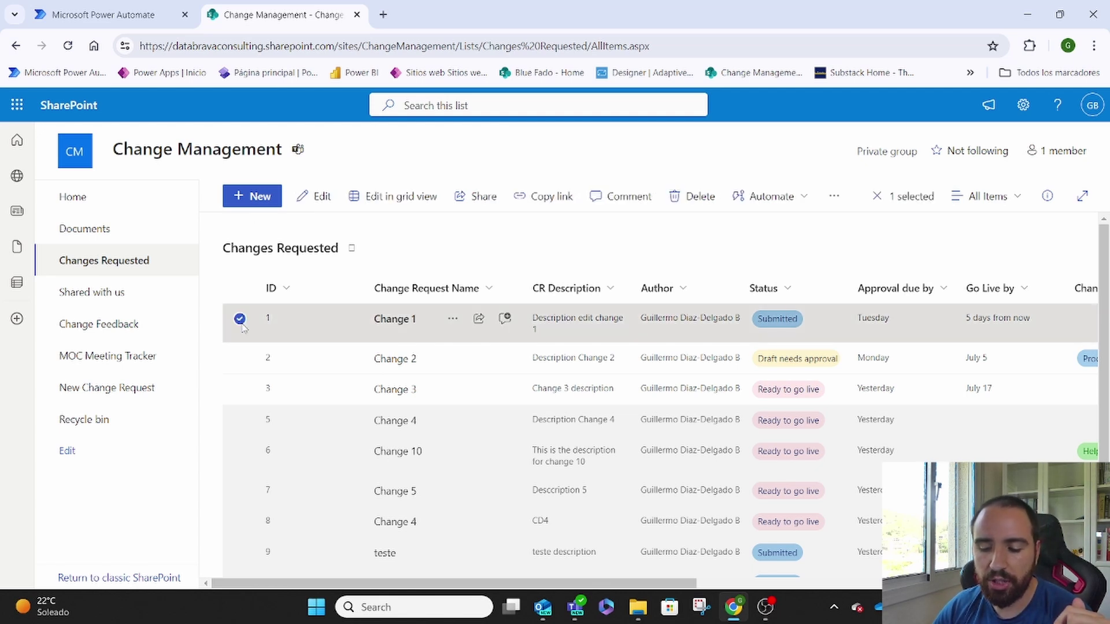
{"action": "left_click", "coordinate": [321, 196]}
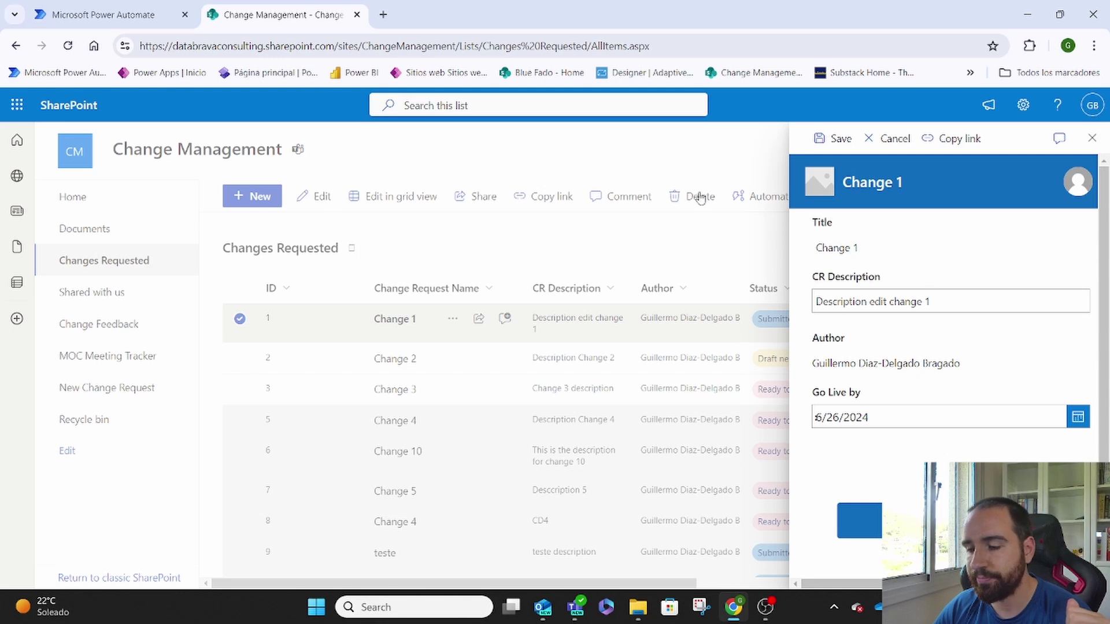
{"action": "left_click", "coordinate": [964, 139]}
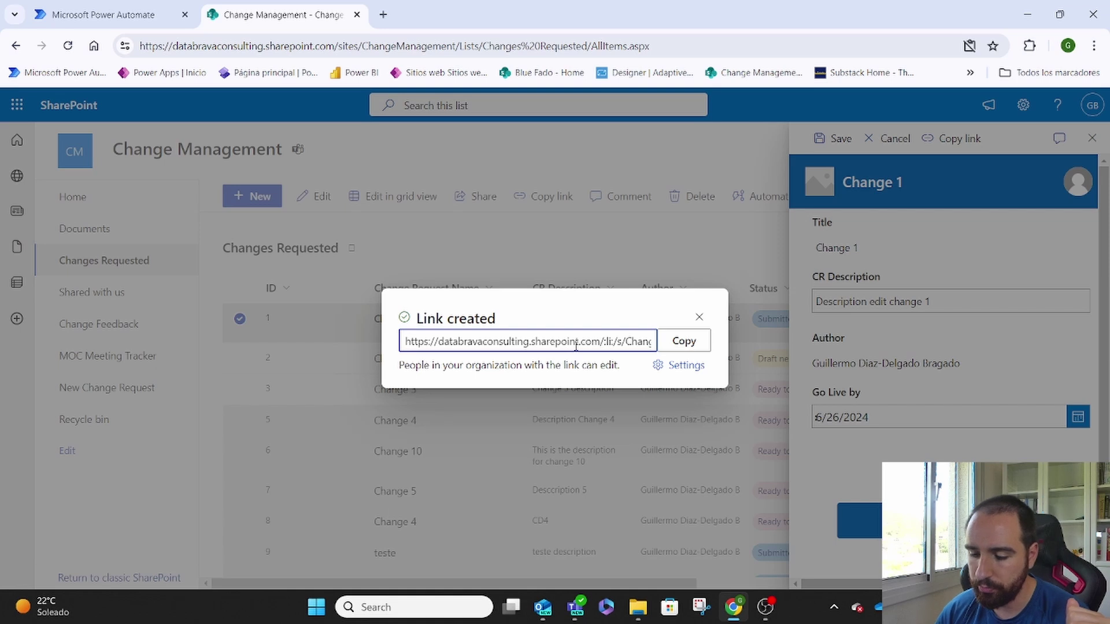
{"action": "scroll", "coordinate": [575, 346], "scroll_direction": "right", "scroll_amount": 5}
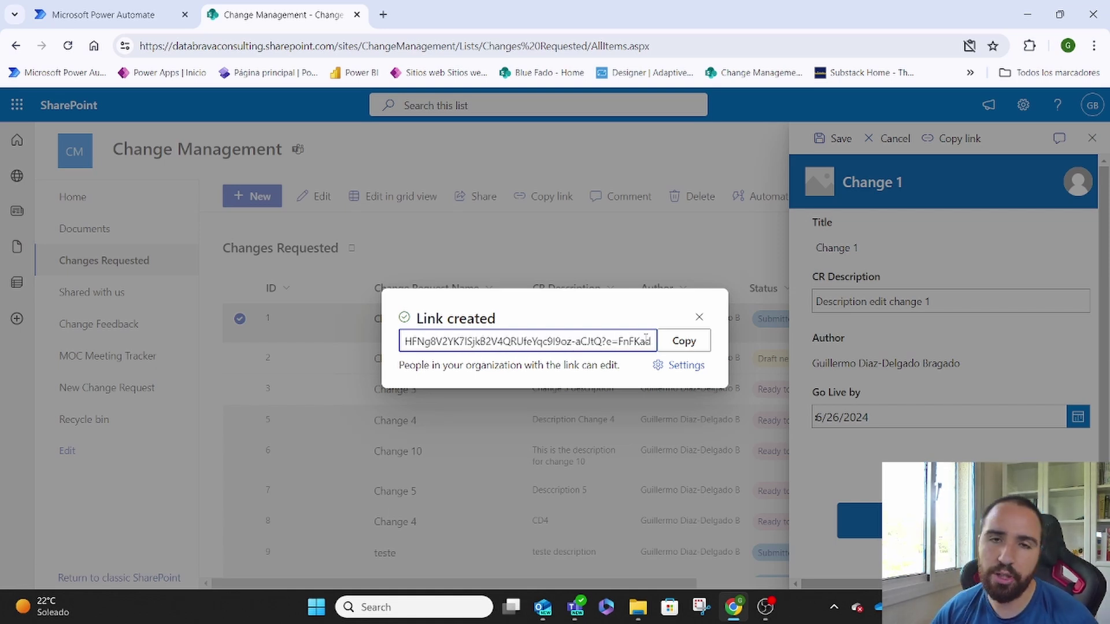
{"action": "left_click", "coordinate": [680, 341]}
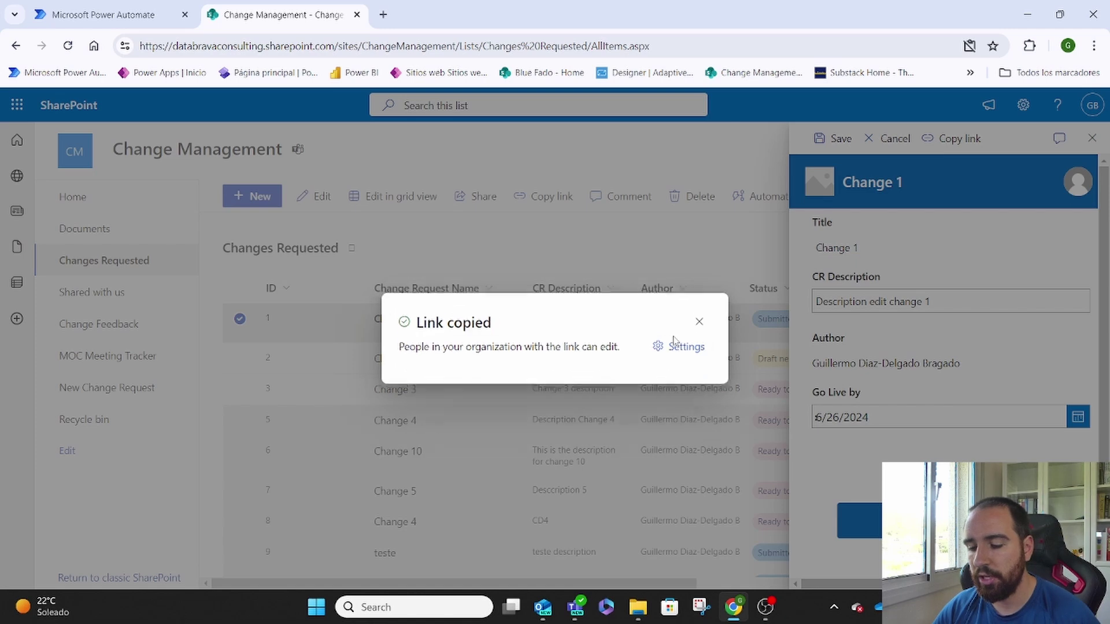
- Open the copied link in a new browser tab and examine the ID and pa parameters in the resolved address
{"action": "left_click", "coordinate": [383, 15]}
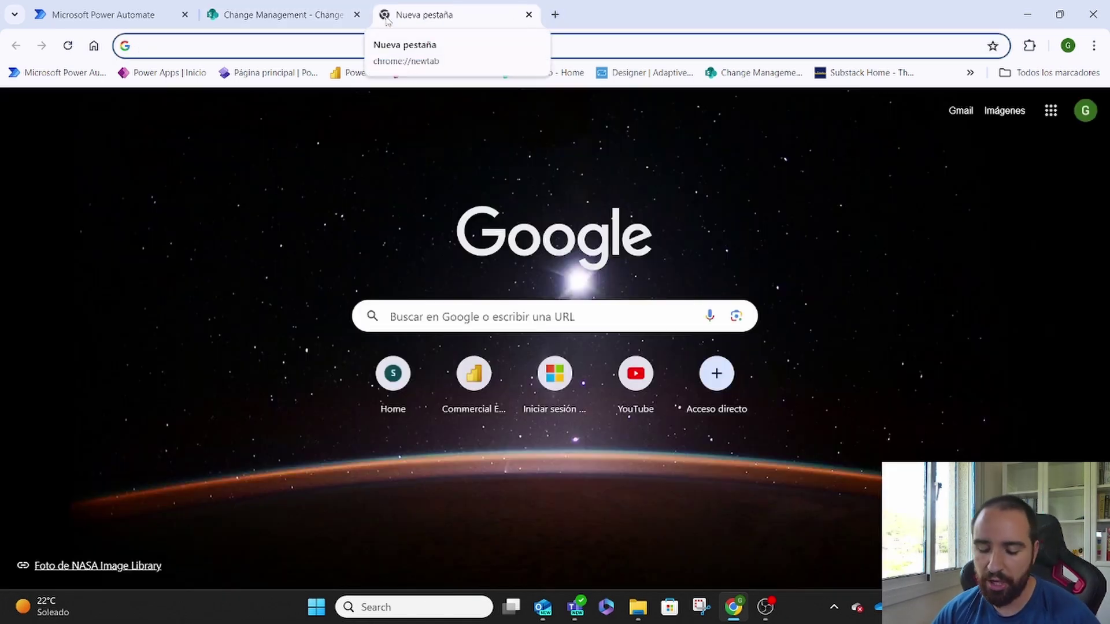
{"action": "key", "text": "ctrl+v"}
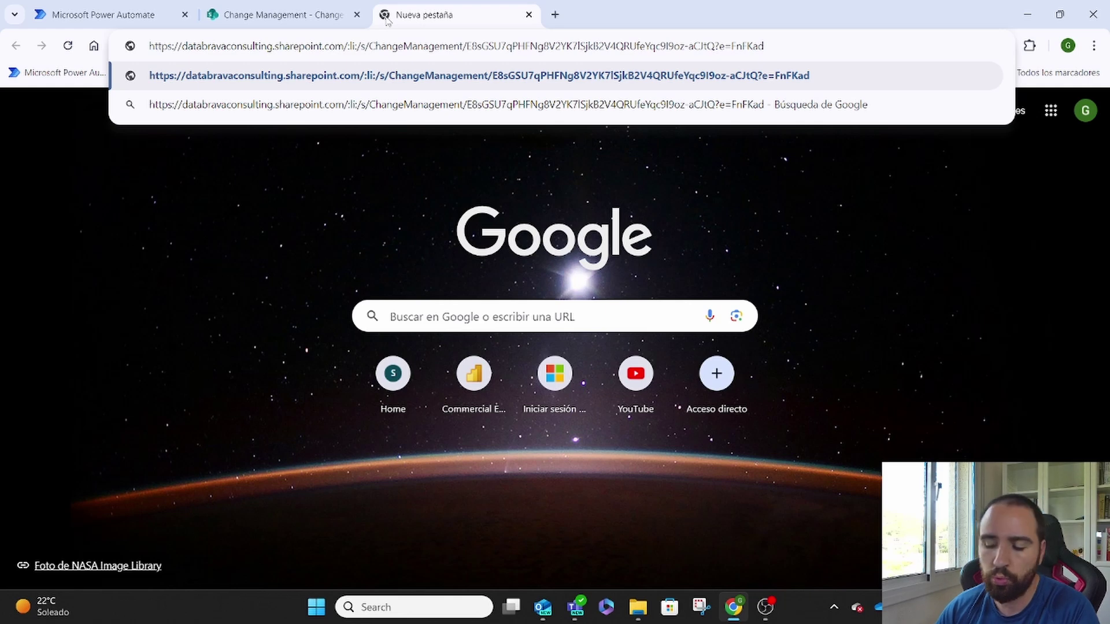
{"action": "key", "text": "Return"}
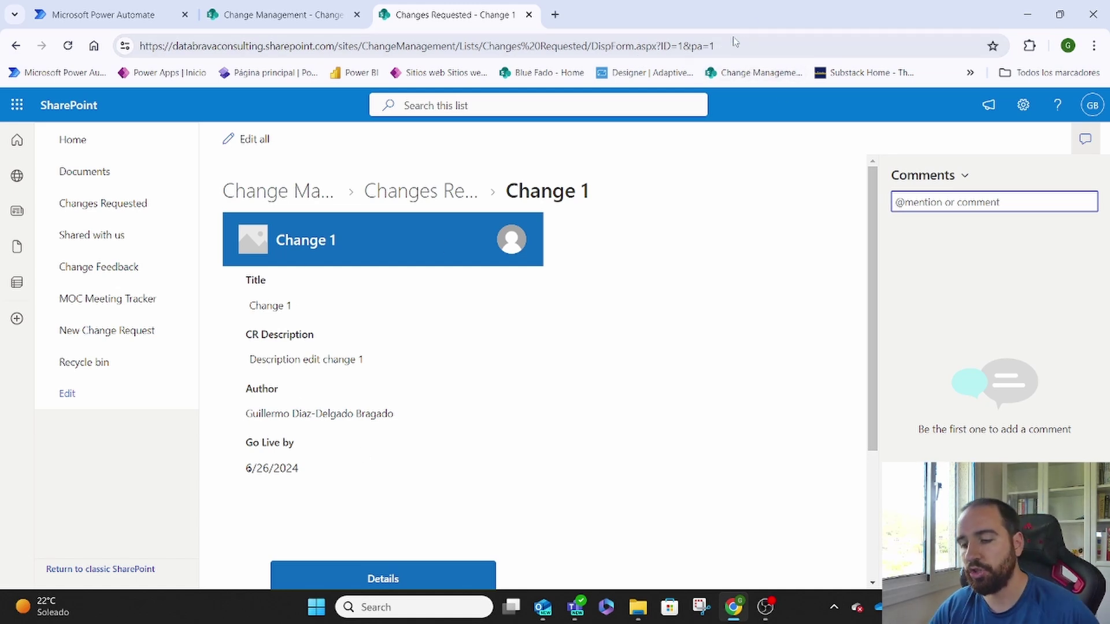
{"action": "left_click_drag", "start_coordinate": [717, 46], "coordinate": [692, 46]}
{"action": "left_click", "coordinate": [684, 45]}
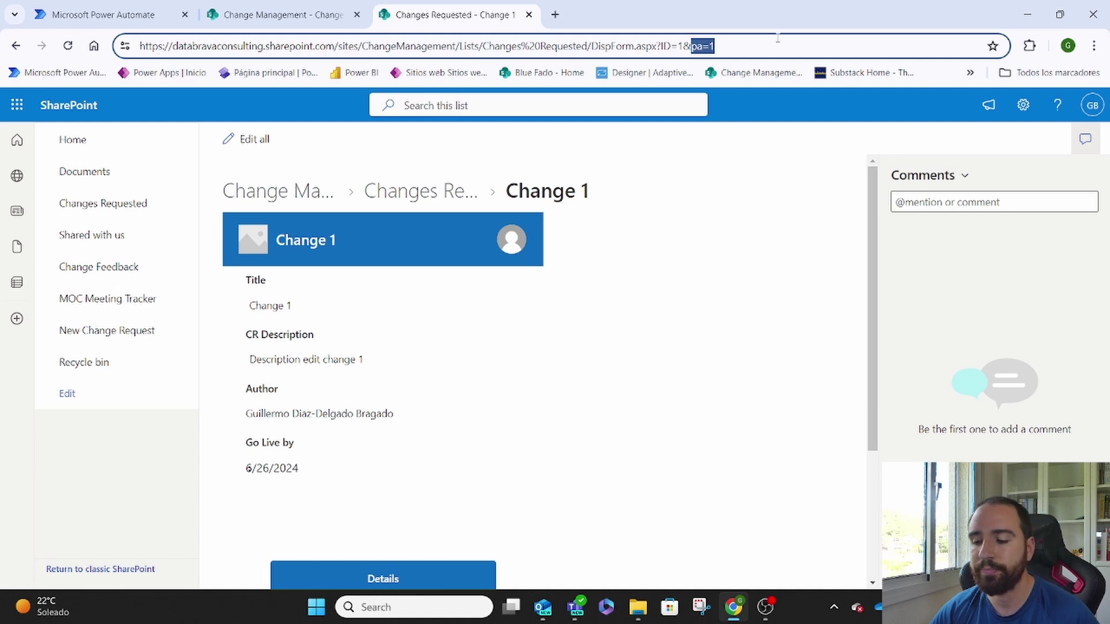
{"action": "left_click", "coordinate": [746, 43]}
{"action": "left_click_drag", "start_coordinate": [761, 44], "coordinate": [132, 60]}
{"action": "left_click", "coordinate": [283, 5]}
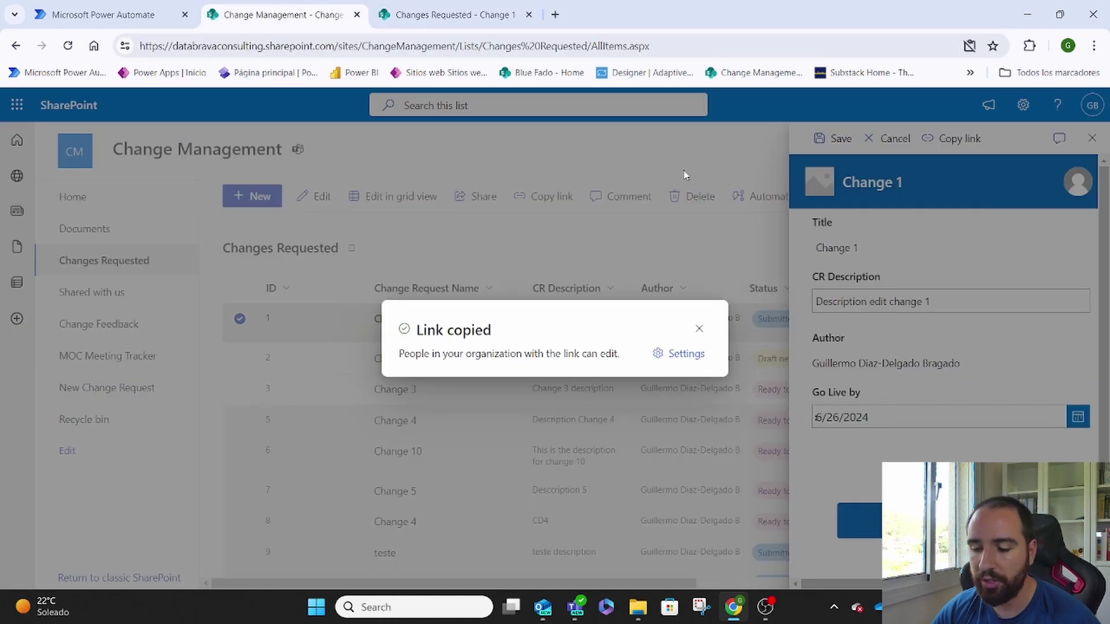
{"action": "left_click", "coordinate": [457, 5]}
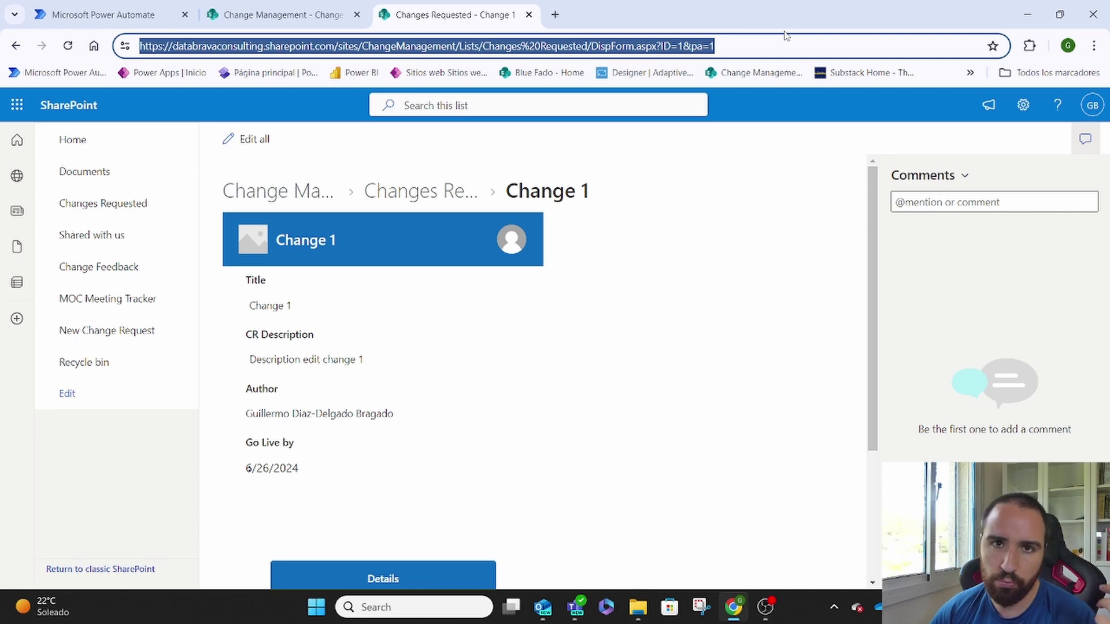
{"action": "key", "text": "alt+Tab"}
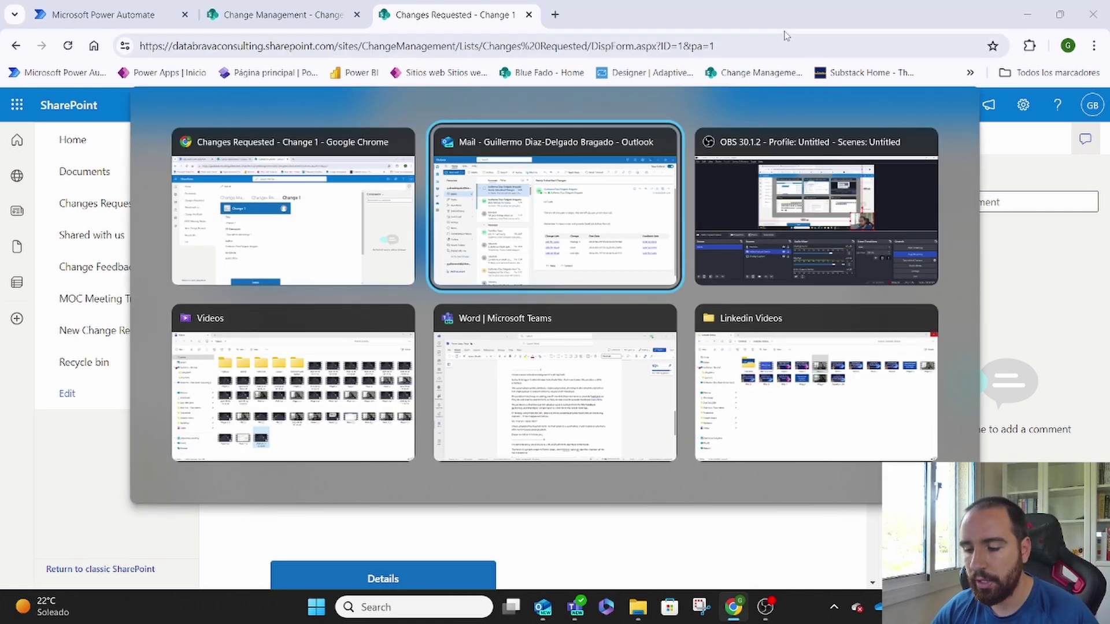
{"action": "key", "text": "alt+Tab"}
{"action": "key", "text": "alt+Tab"}
{"action": "key", "text": "alt+Tab"}
{"action": "key", "text": "alt+Tab"}
{"action": "key", "text": "alt+Tab"}
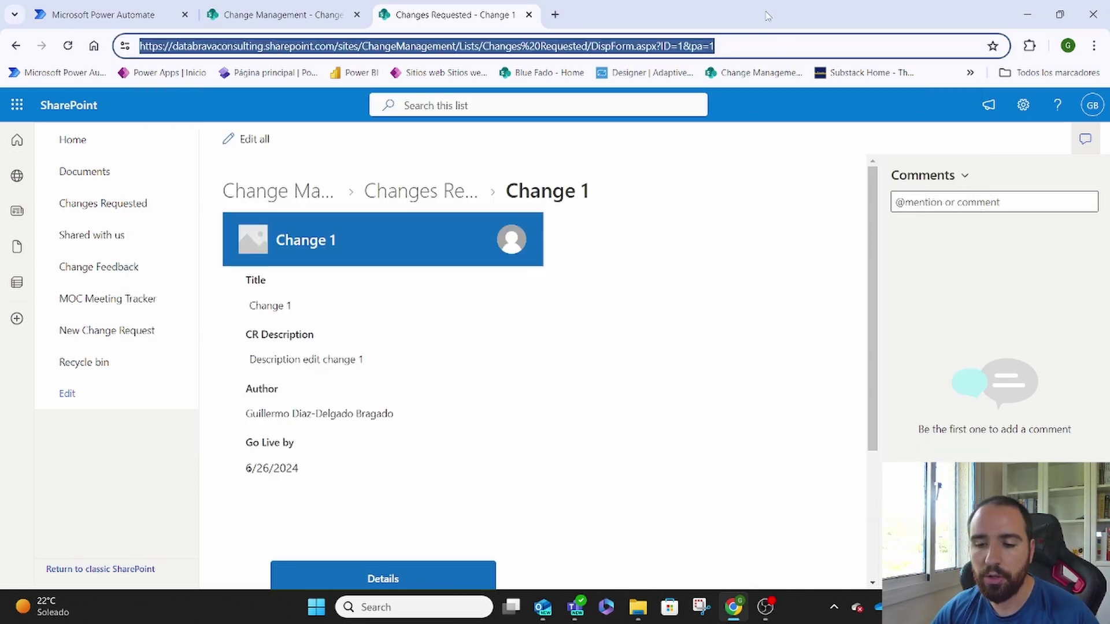
- Return to the Power Automate flow and examine the URL_RC value in the Initialize variable 1 action
{"action": "left_click", "coordinate": [104, 14]}
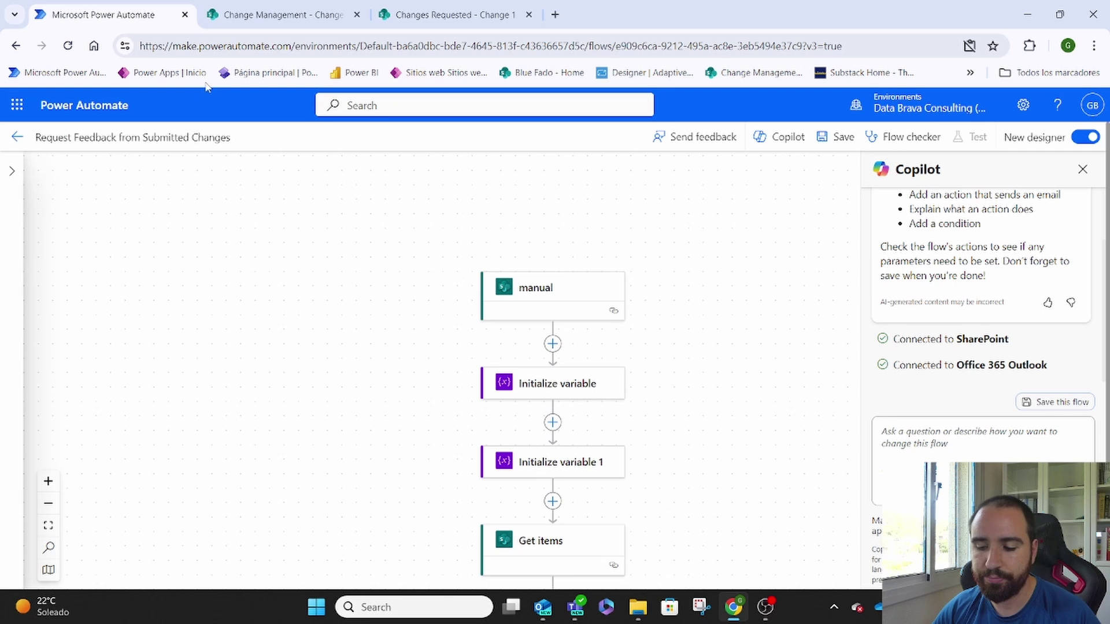
{"action": "left_click", "coordinate": [506, 468]}
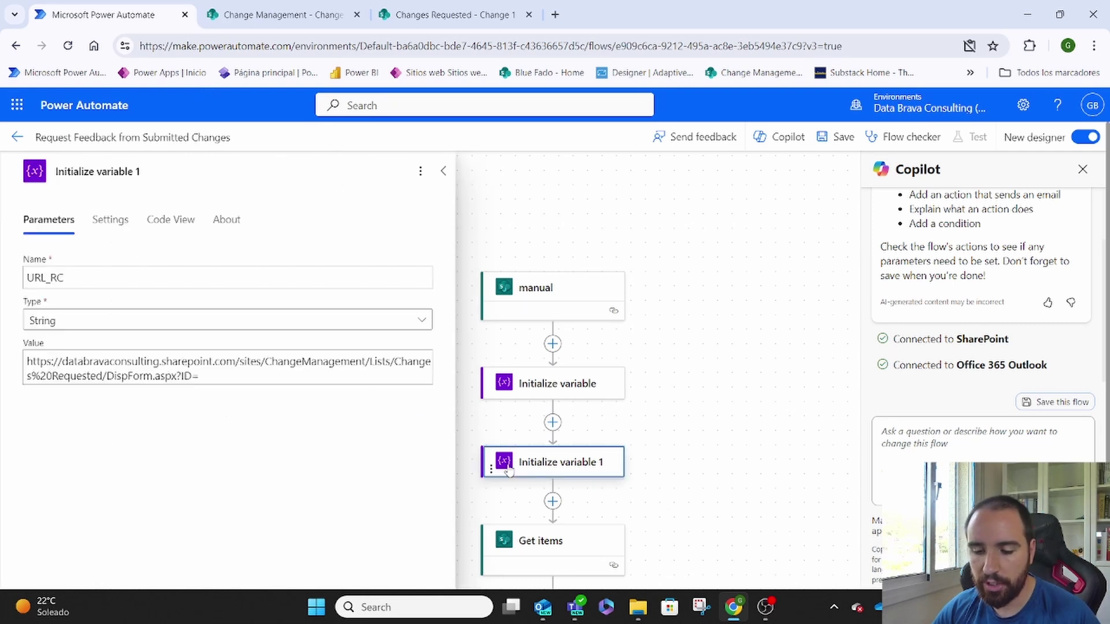
{"action": "left_click", "coordinate": [216, 369]}
{"action": "left_click", "coordinate": [201, 377]}
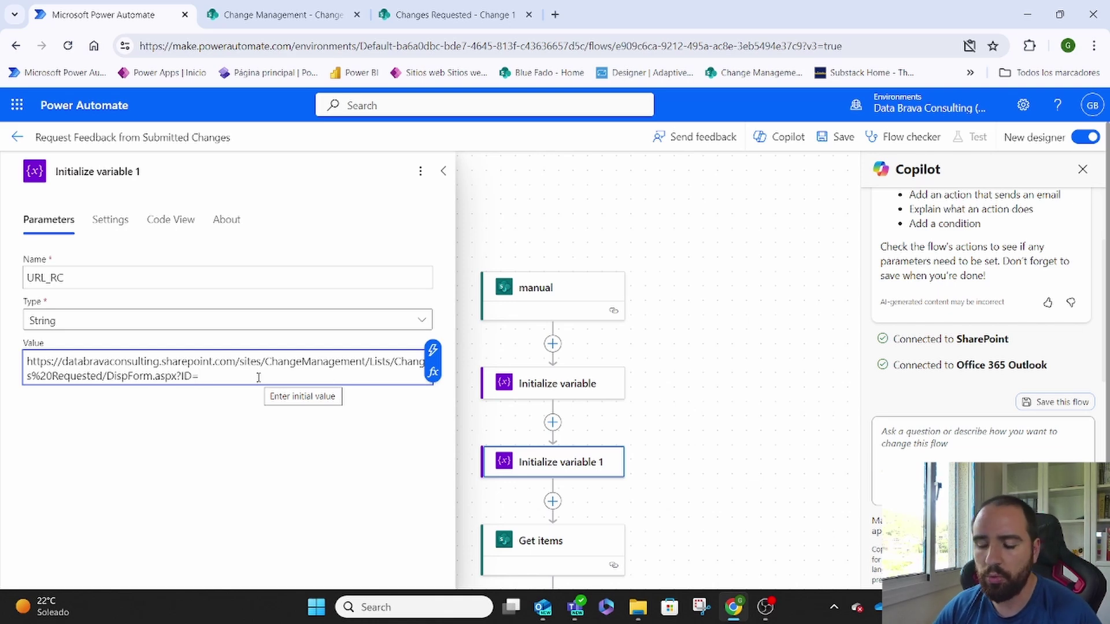
- View the Get items action's parameters, including its source list and the filter query on Status
{"action": "left_click", "coordinate": [686, 302]}
{"action": "scroll", "coordinate": [687, 304], "scroll_direction": "down", "scroll_amount": 2}
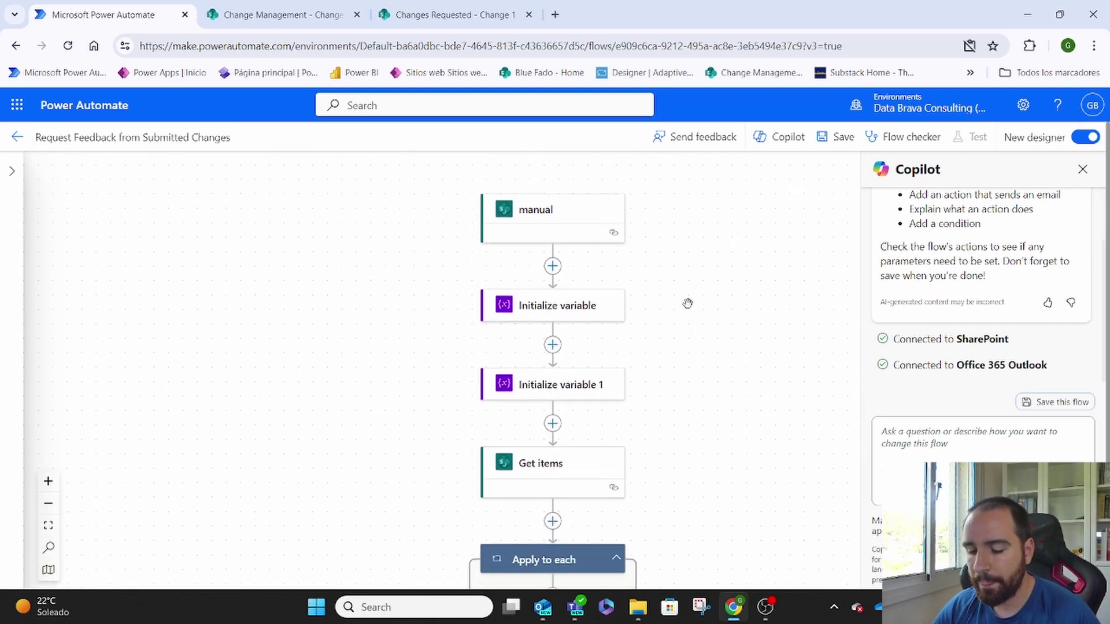
{"action": "scroll", "coordinate": [688, 304], "scroll_direction": "down", "scroll_amount": 4}
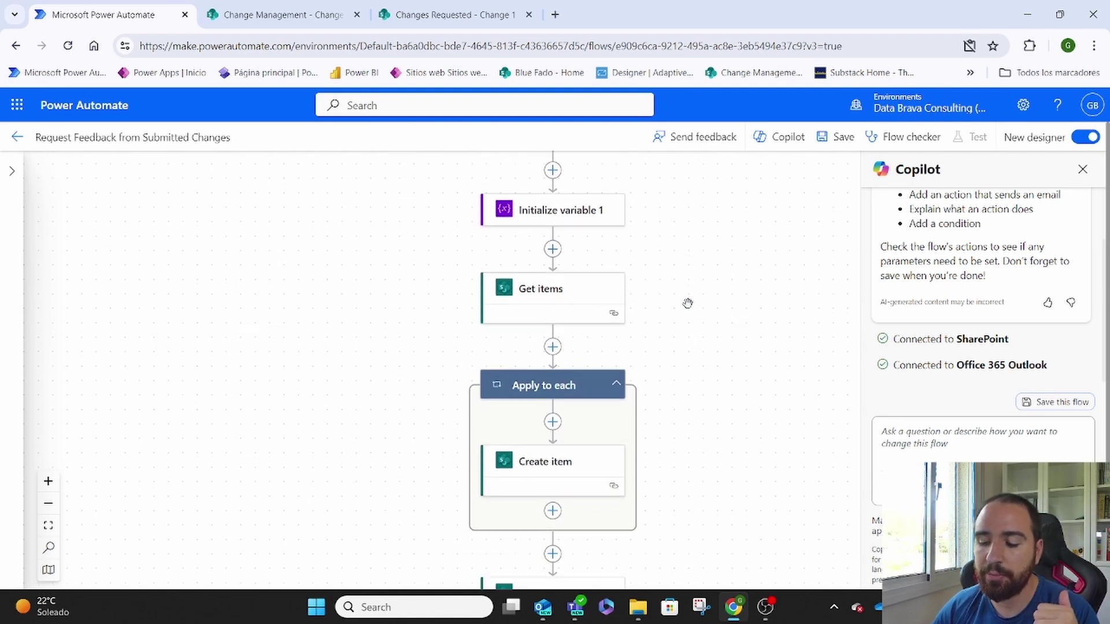
{"action": "left_click", "coordinate": [566, 300]}
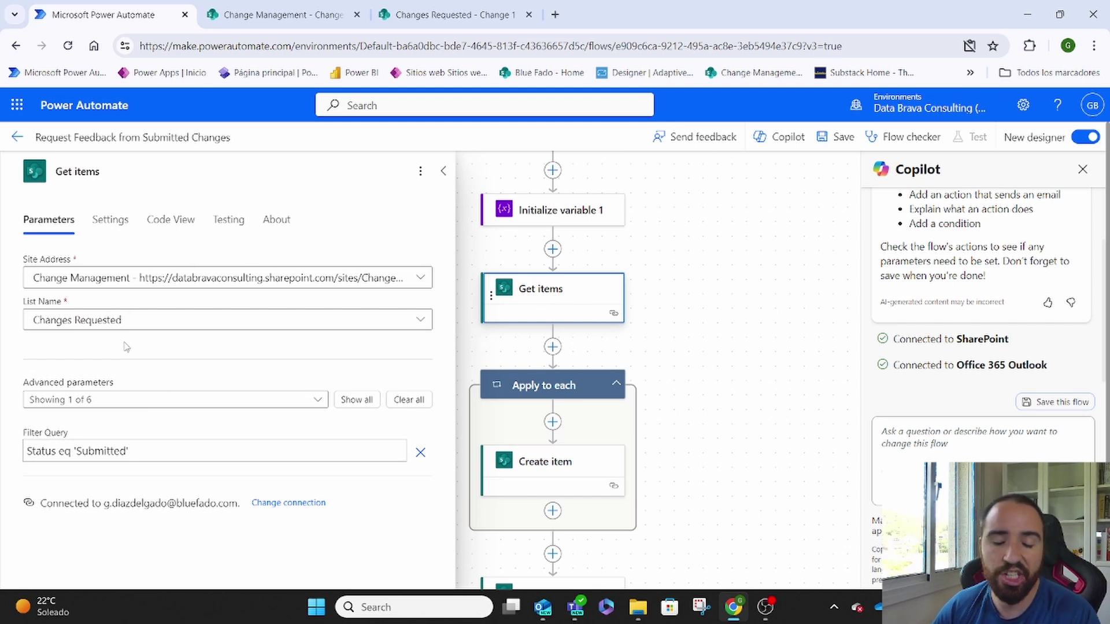
{"action": "scroll", "coordinate": [206, 317], "scroll_direction": "down", "scroll_amount": 1}
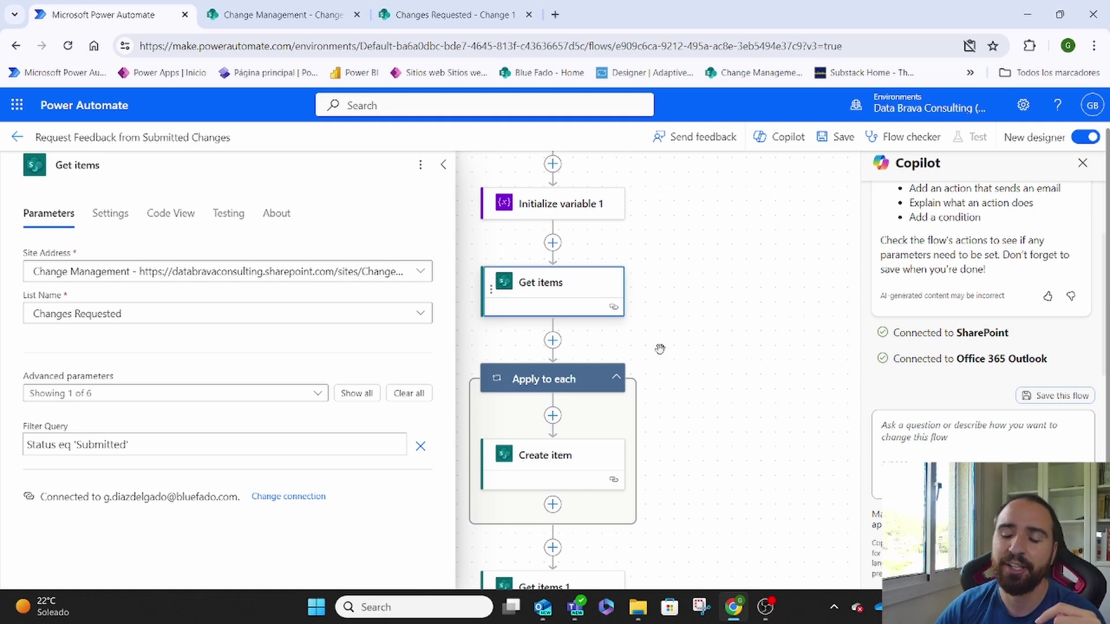
- View the Change Feedback list in SharePoint, then examine the Change Request Name Id parameter of the flow's Create item action
{"action": "left_click", "coordinate": [443, 4]}
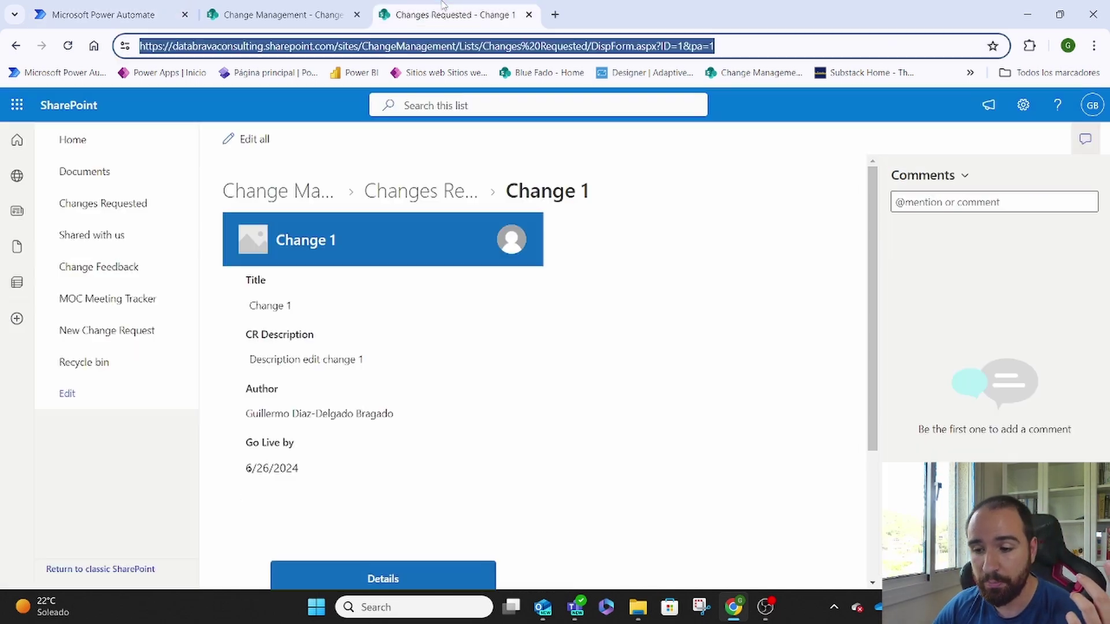
{"action": "left_click", "coordinate": [95, 281]}
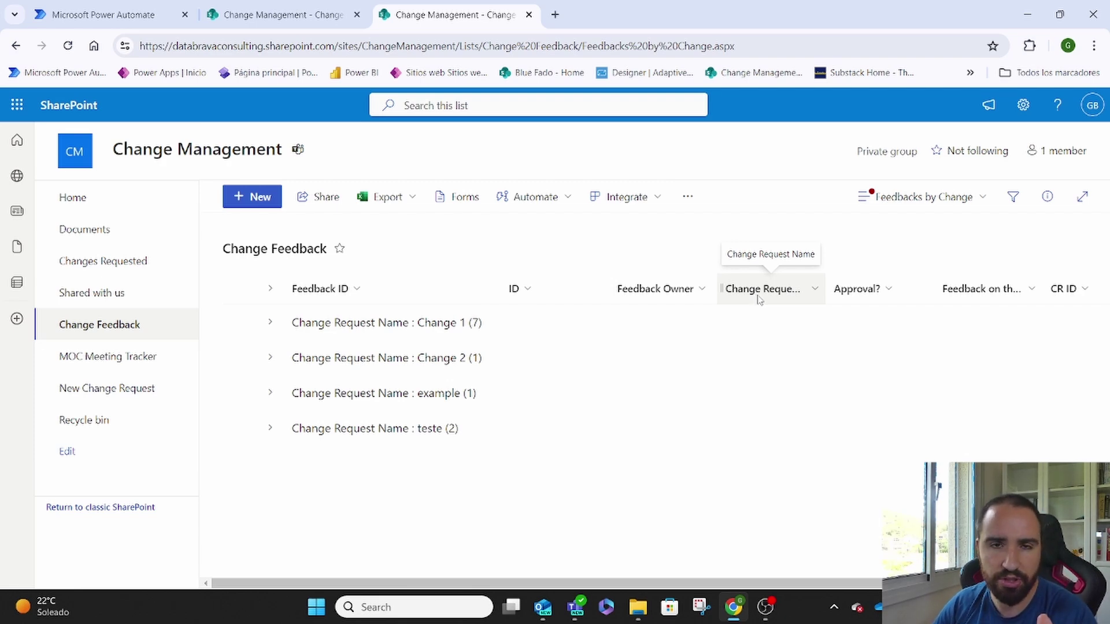
{"action": "left_click", "coordinate": [110, 15]}
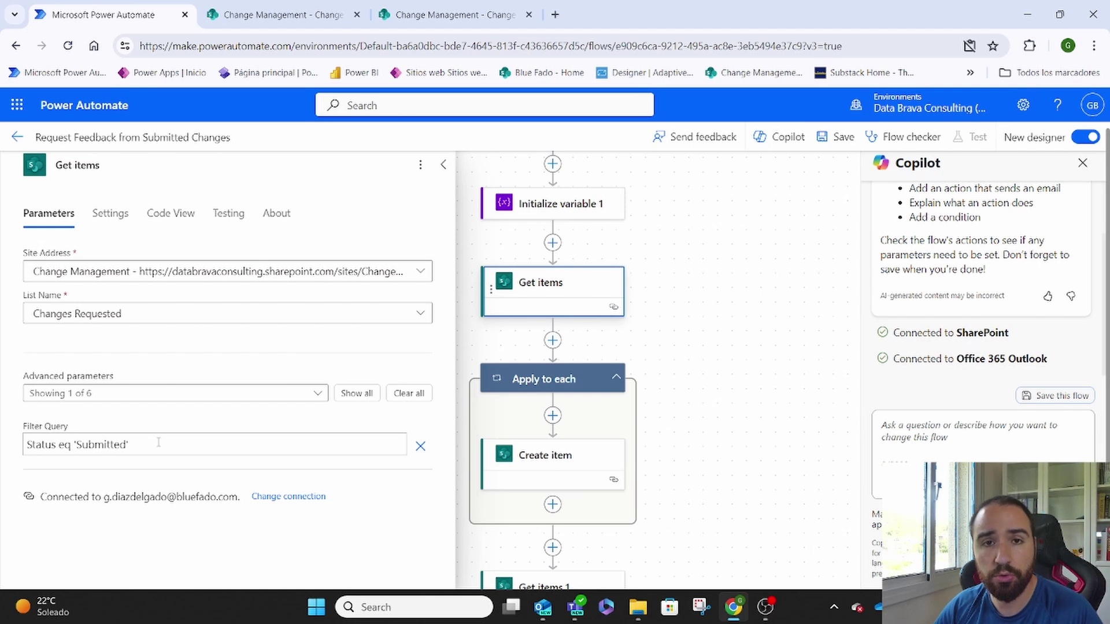
{"action": "left_click", "coordinate": [519, 456]}
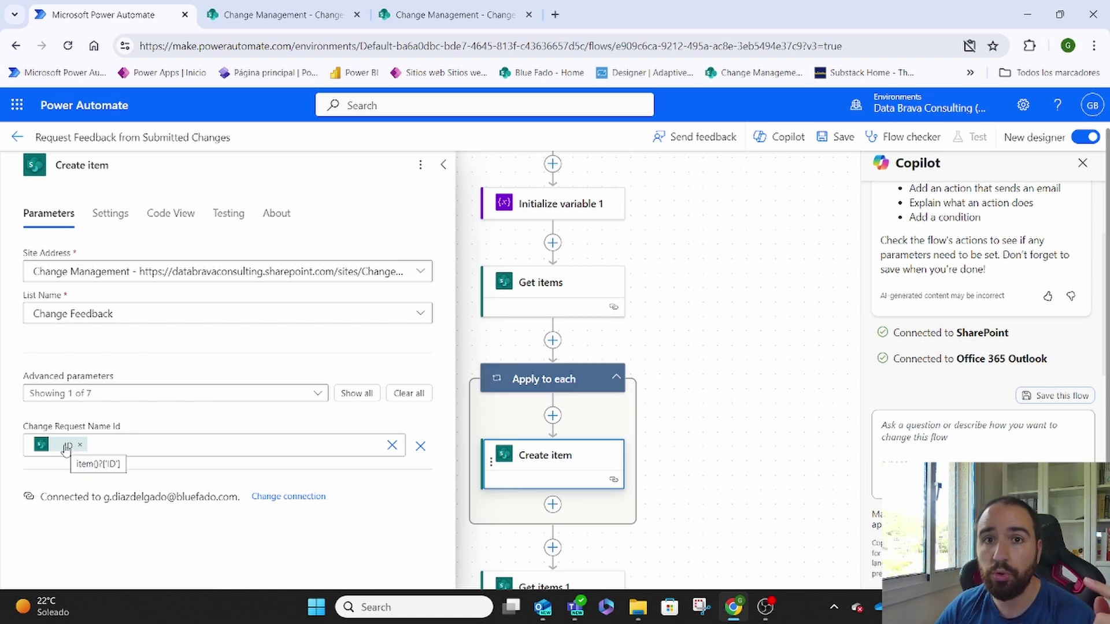
{"action": "left_click", "coordinate": [320, 441]}
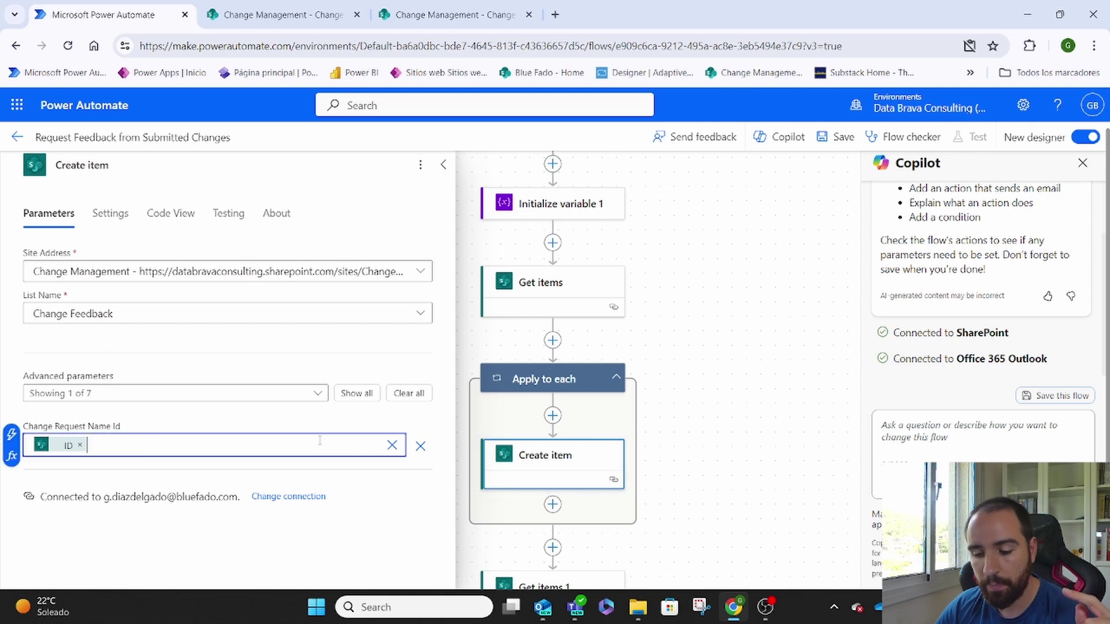
- Check the dynamic content available for Change Request Name Id, and draft the expression item()?['ID'] without adding it
{"action": "left_click", "coordinate": [20, 436]}
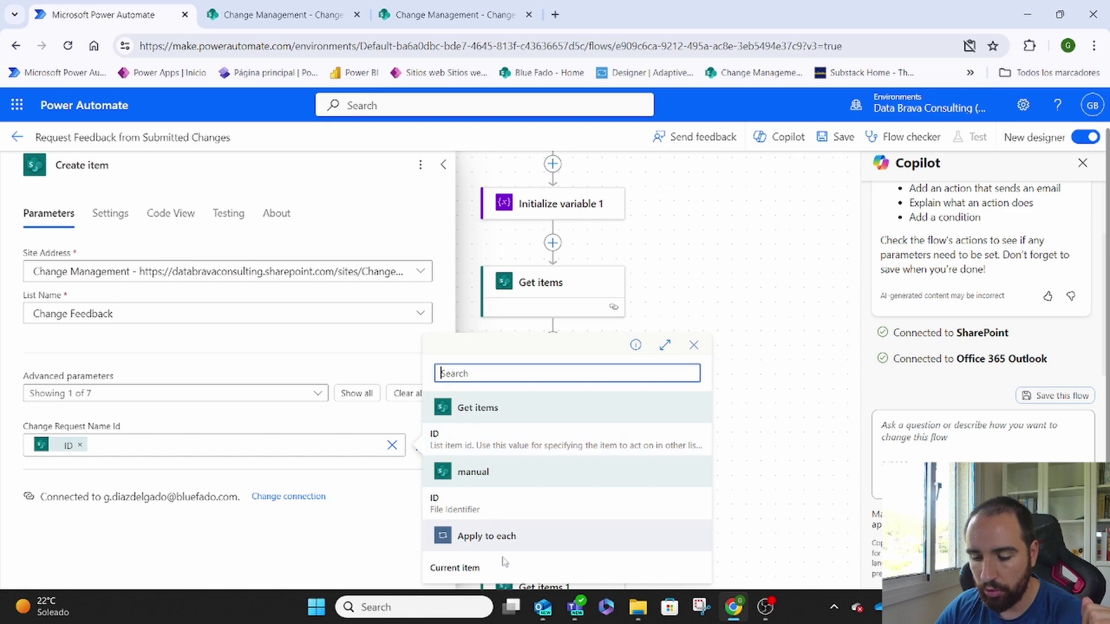
{"action": "left_click", "coordinate": [272, 443]}
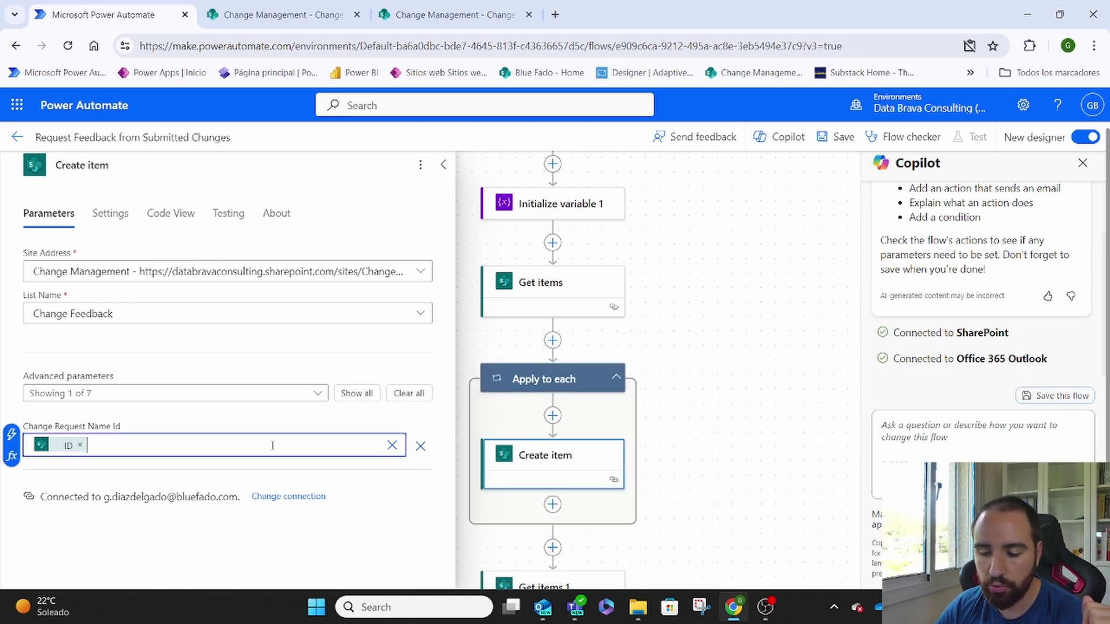
{"action": "left_click", "coordinate": [11, 456]}
{"action": "type", "text": "item()"}
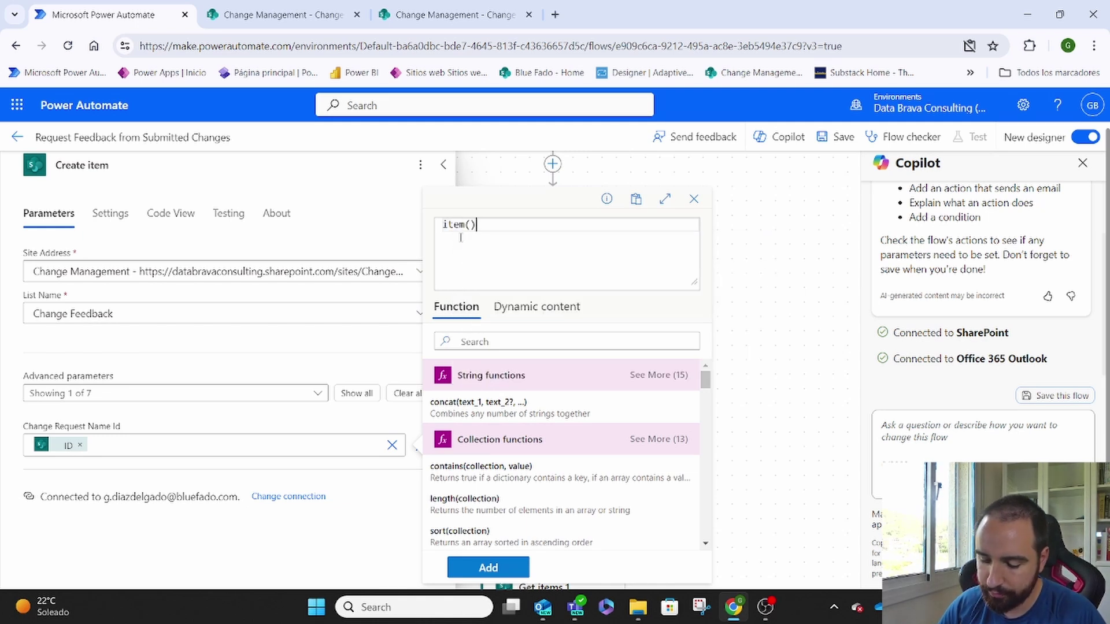
{"action": "type", "text": "?["}
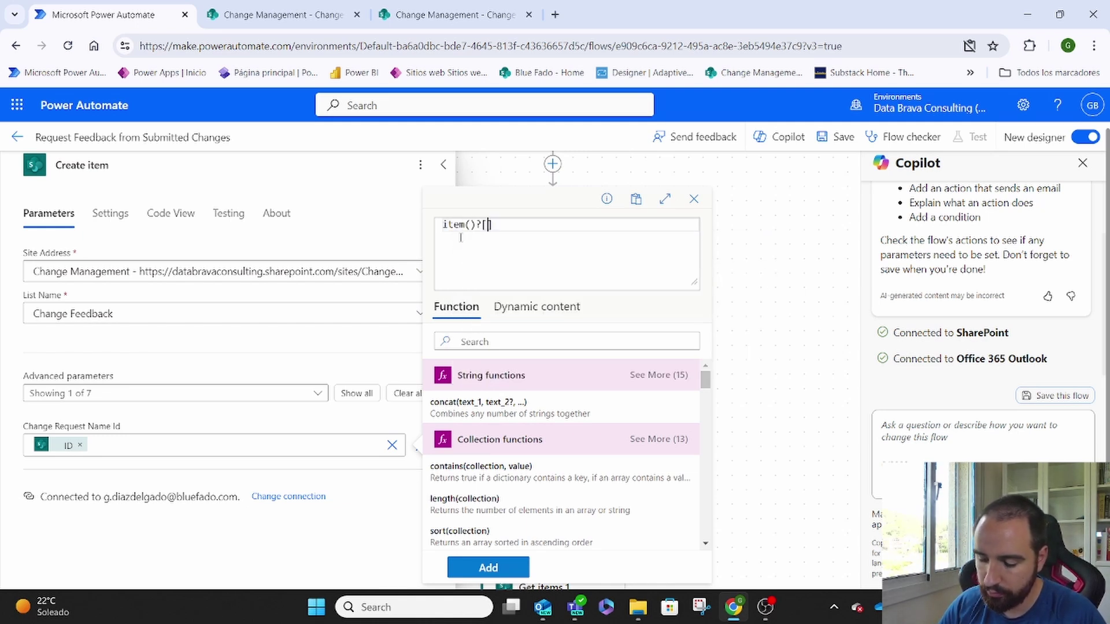
{"action": "type", "text": "'Id"}
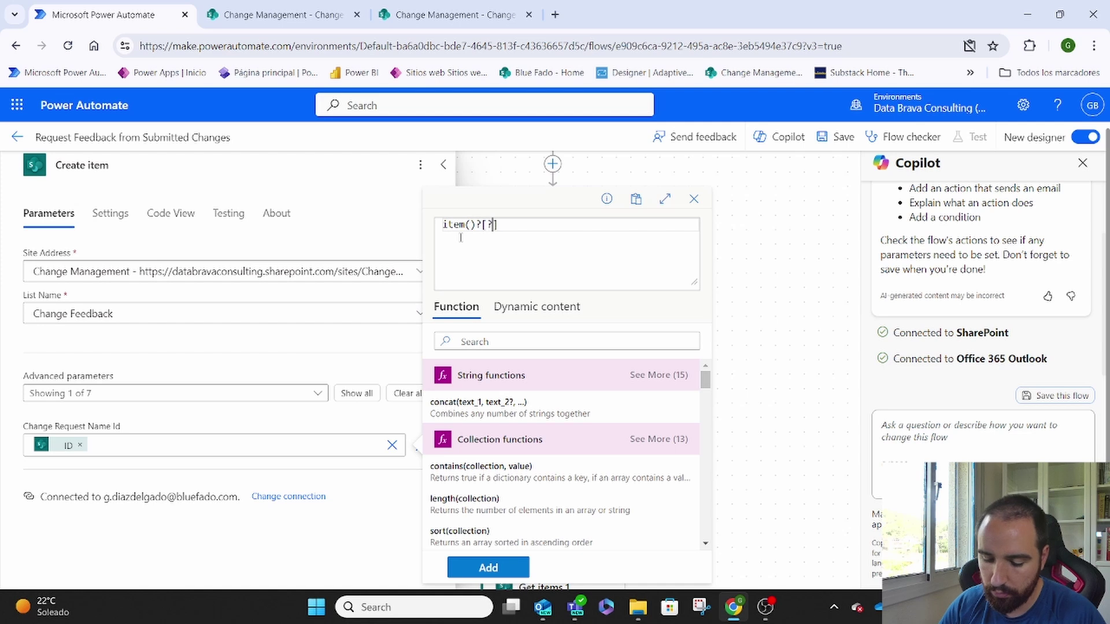
{"action": "key", "text": "BackSpace"}
{"action": "type", "text": "D"}
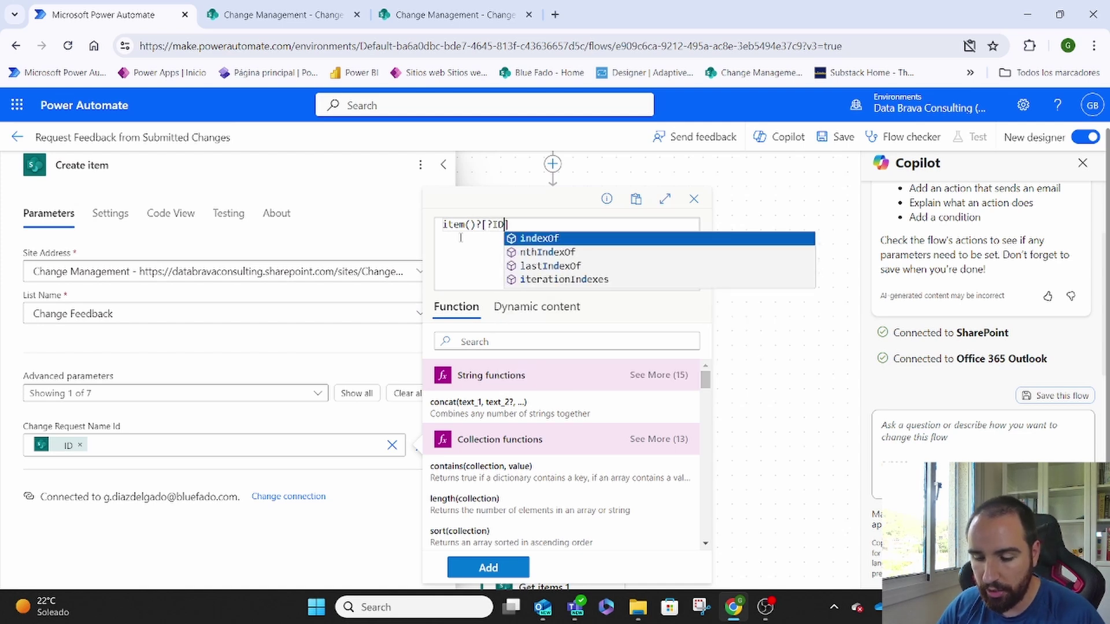
{"action": "key", "text": "BackSpace"}
{"action": "key", "text": "BackSpace"}
{"action": "key", "text": "BackSpace"}
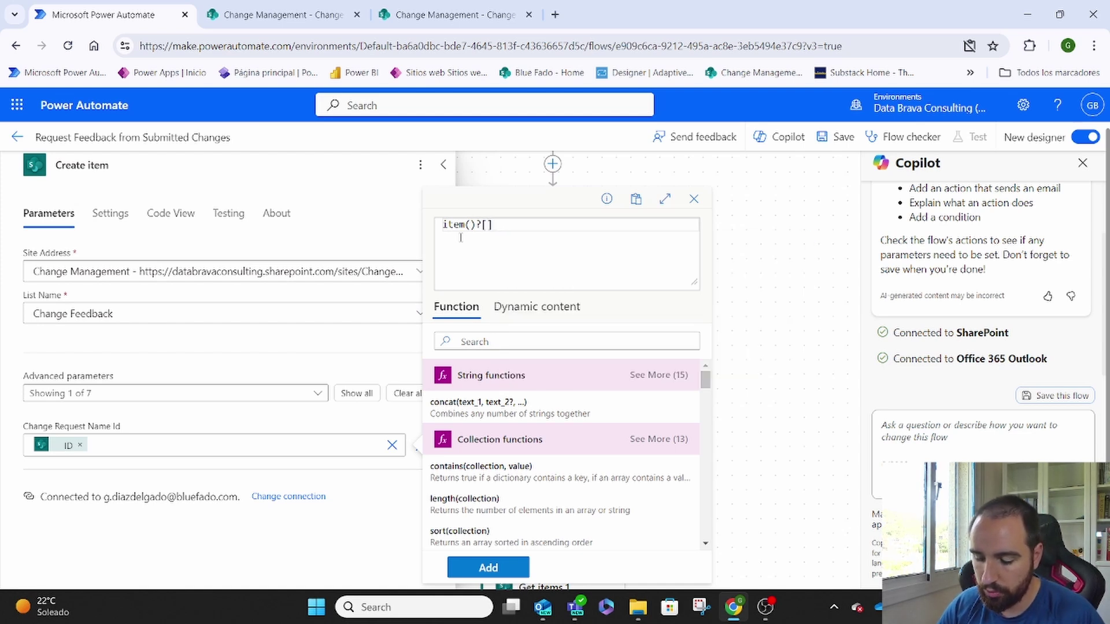
{"action": "type", "text": "'ID"}
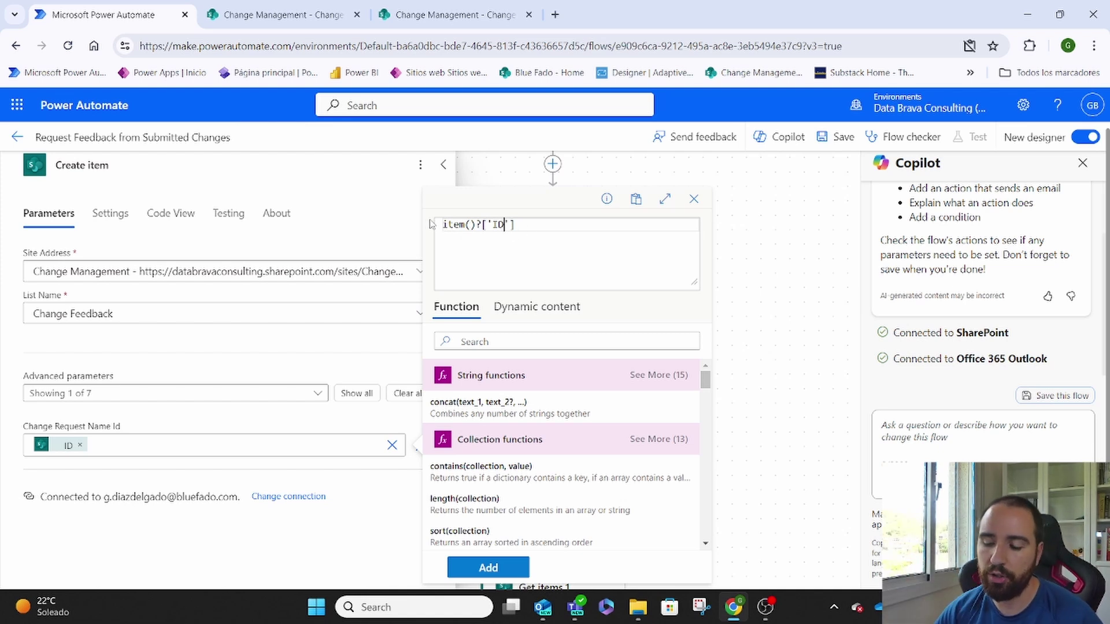
{"action": "left_click", "coordinate": [693, 201]}
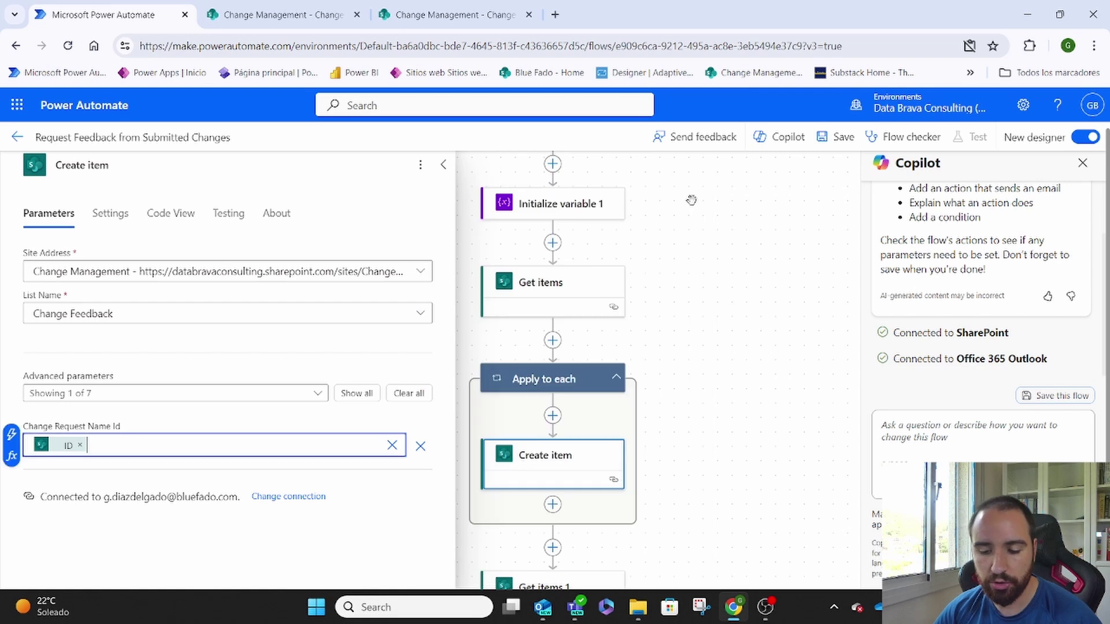
- Close the Create item details and compare the Changes Requested list with the Change Feedback list in SharePoint
{"action": "scroll", "coordinate": [734, 347], "scroll_direction": "down", "scroll_amount": 3}
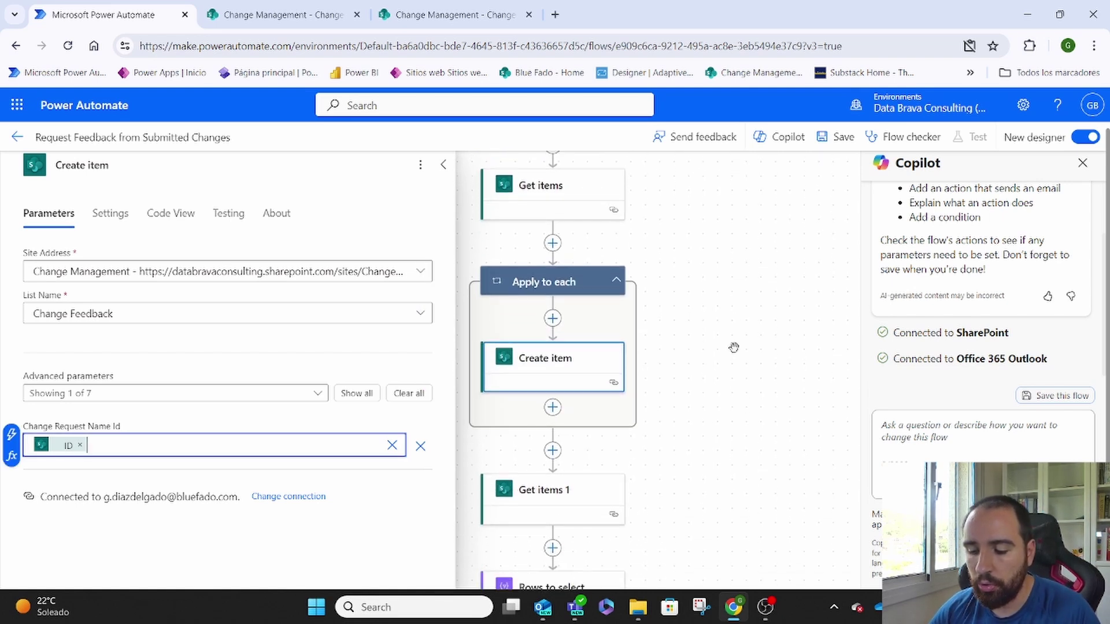
{"action": "left_click", "coordinate": [496, 447]}
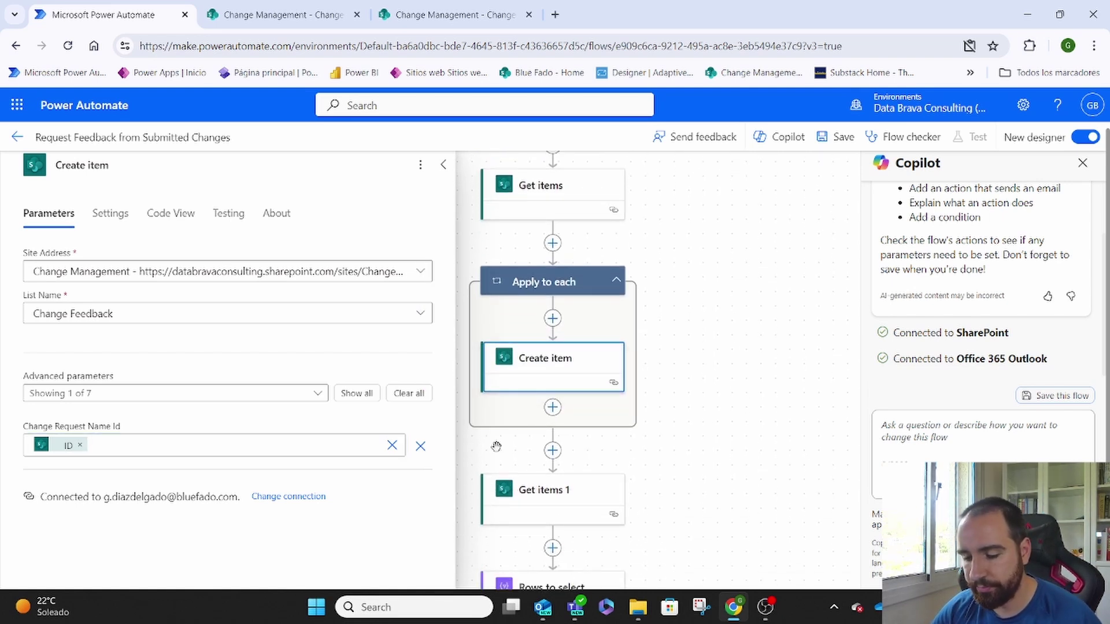
{"action": "left_click", "coordinate": [444, 165]}
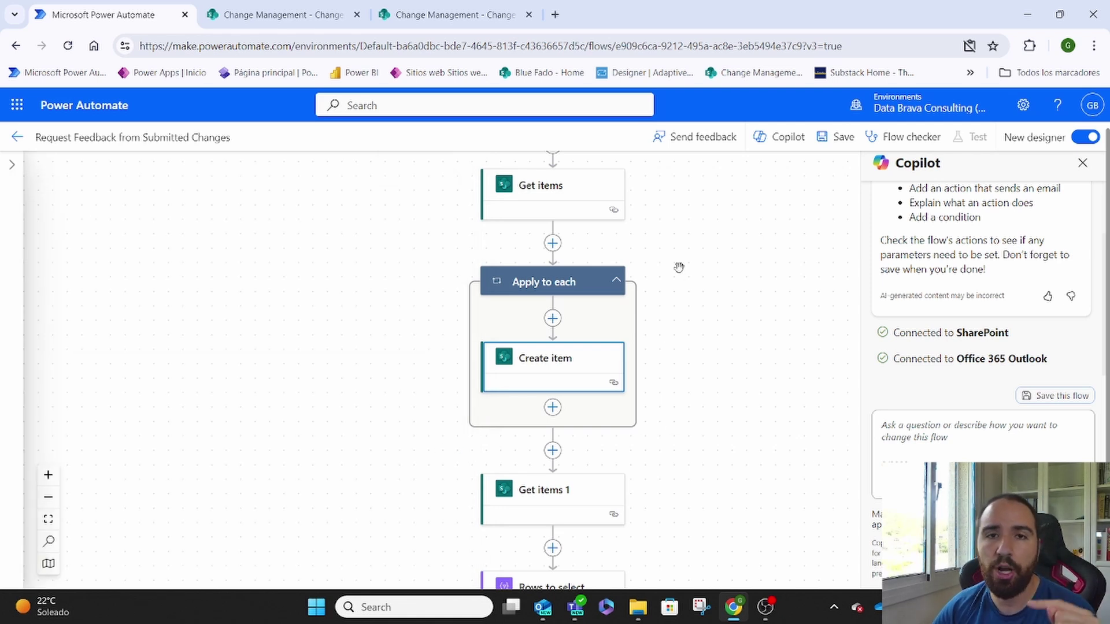
{"action": "left_click", "coordinate": [458, 4]}
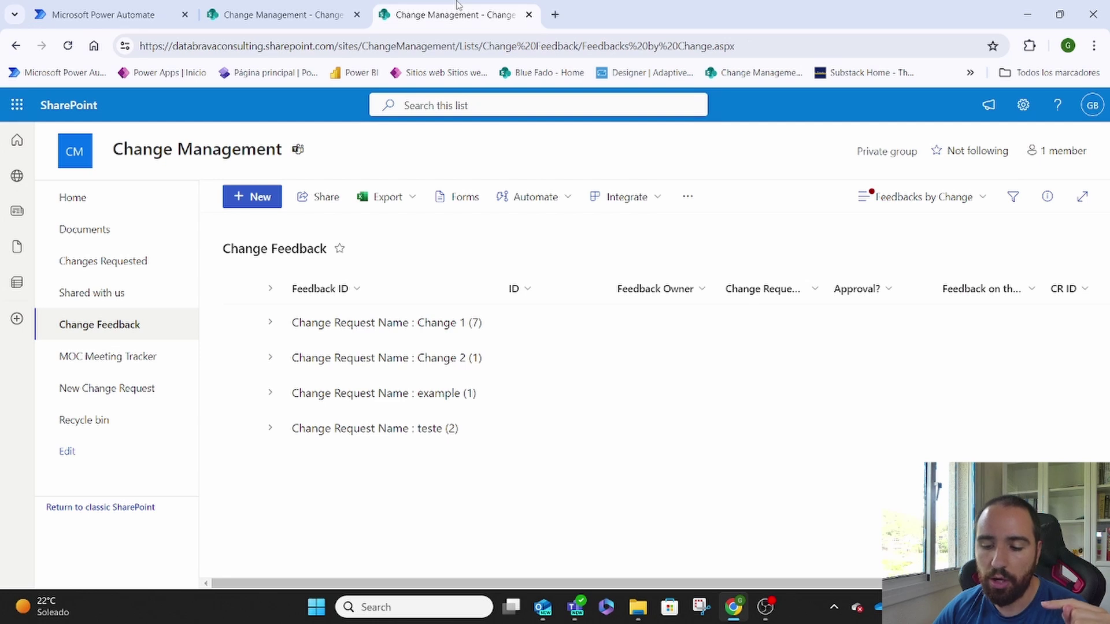
{"action": "left_click", "coordinate": [120, 262]}
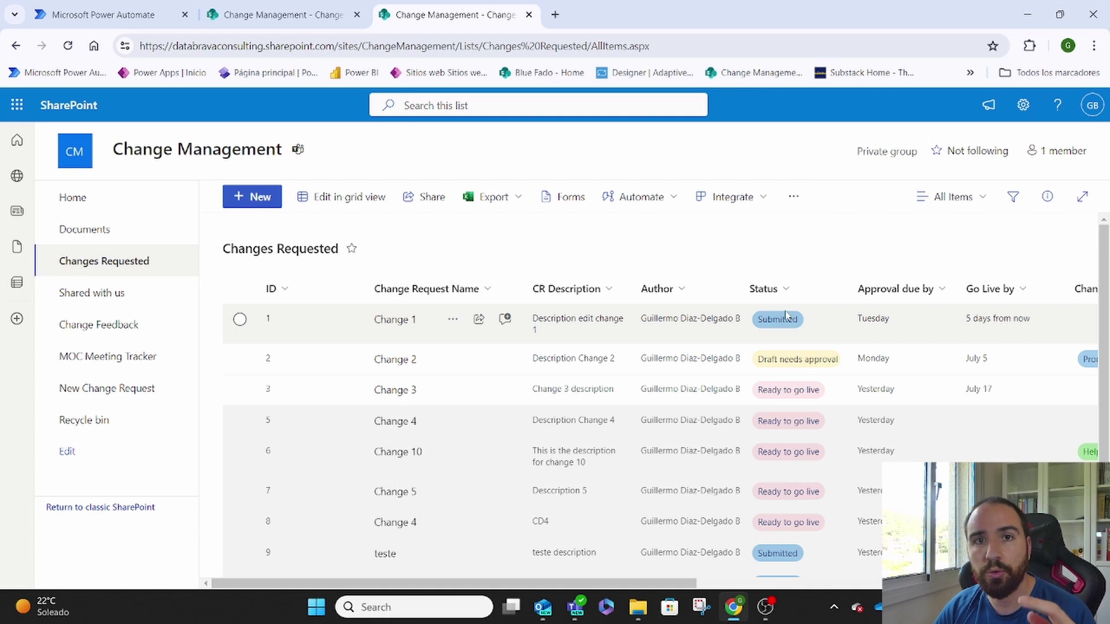
{"action": "left_click", "coordinate": [102, 336]}
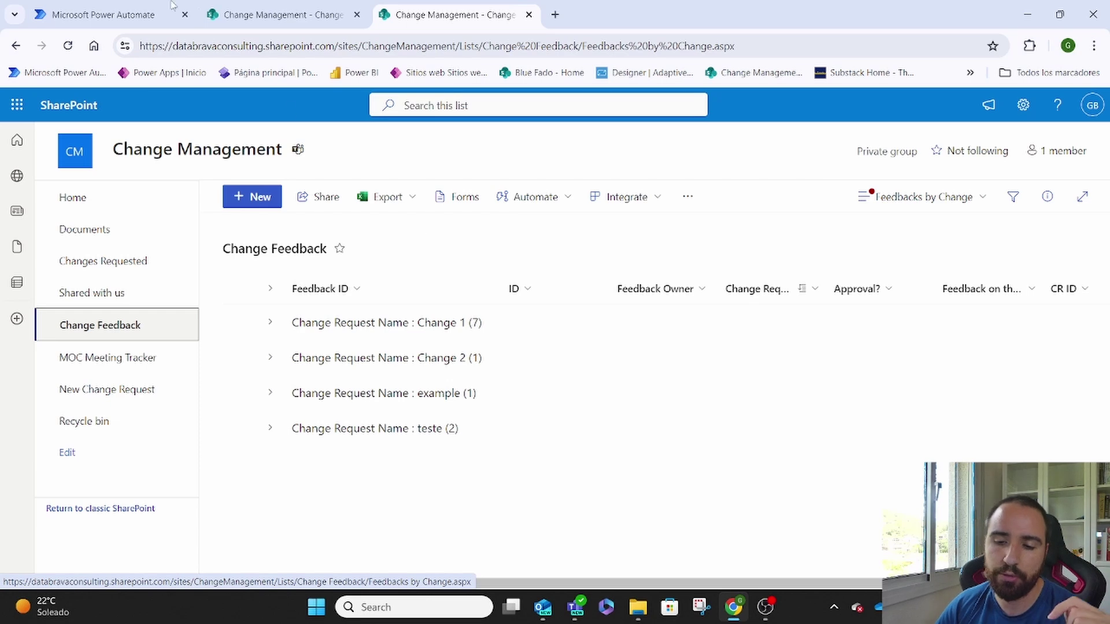
- Return to the Power Automate flow and view the source site and list of the Get items 1 action
{"action": "left_click", "coordinate": [139, 11]}
{"action": "scroll", "coordinate": [556, 320], "scroll_direction": "down", "scroll_amount": 3}
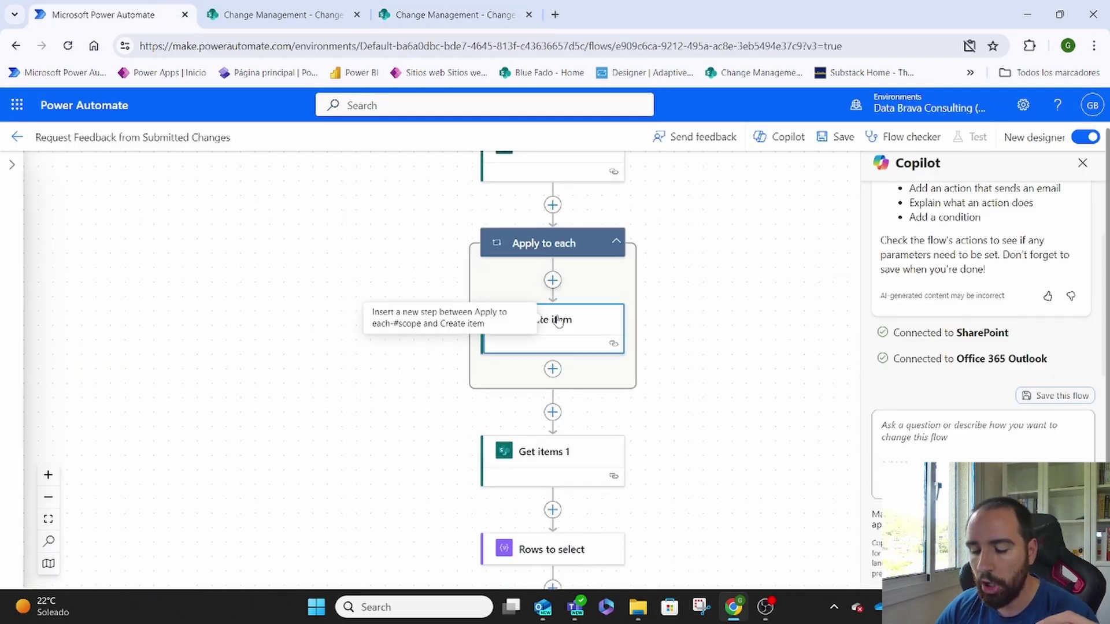
{"action": "scroll", "coordinate": [554, 280], "scroll_direction": "down", "scroll_amount": 2}
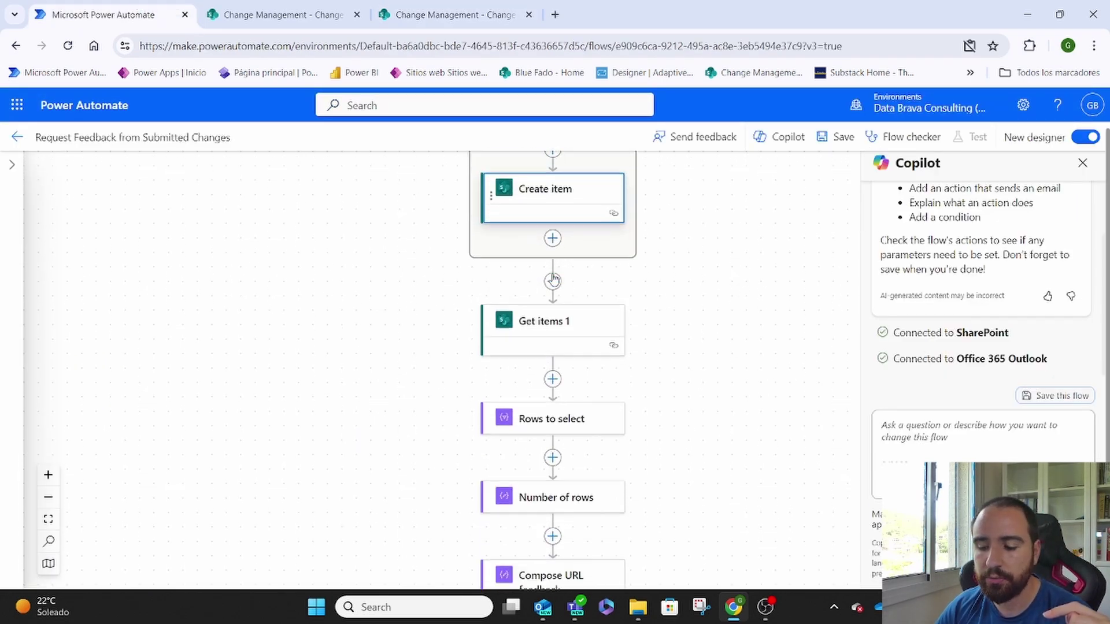
{"action": "left_click", "coordinate": [541, 309]}
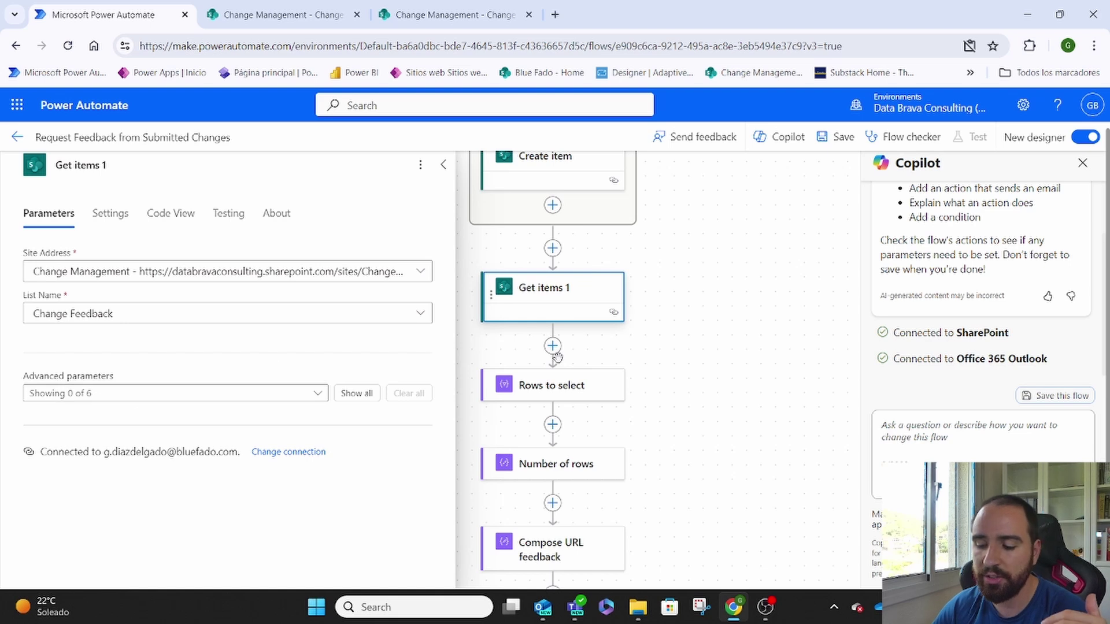
{"action": "left_click", "coordinate": [685, 349]}
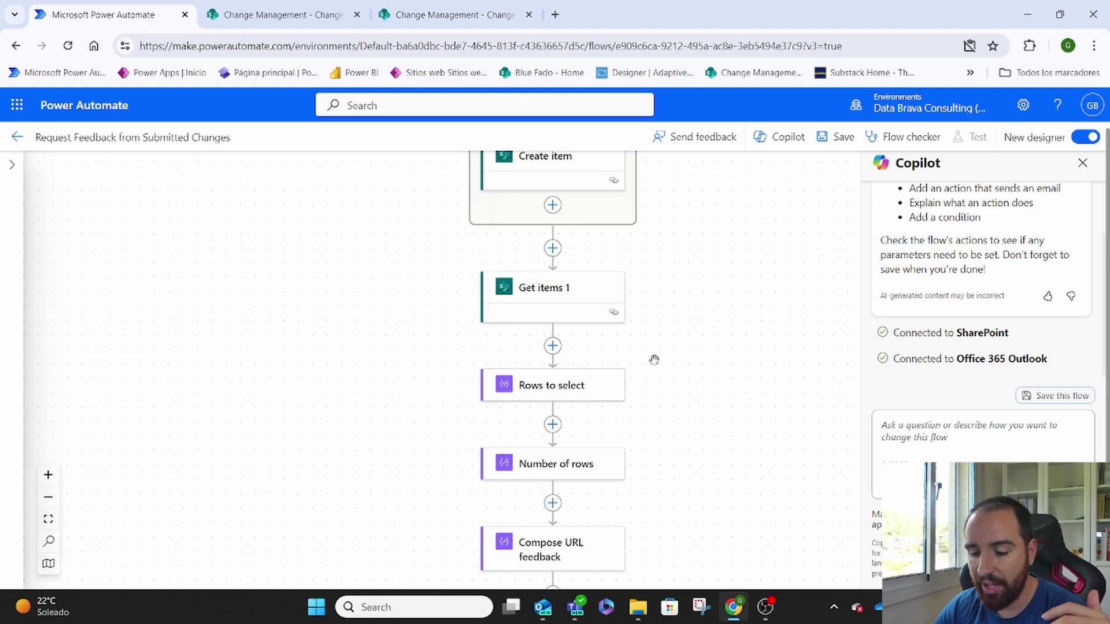
- Examine the Rows to select action's source and the empty() expression in its filter query
{"action": "left_click", "coordinate": [533, 392]}
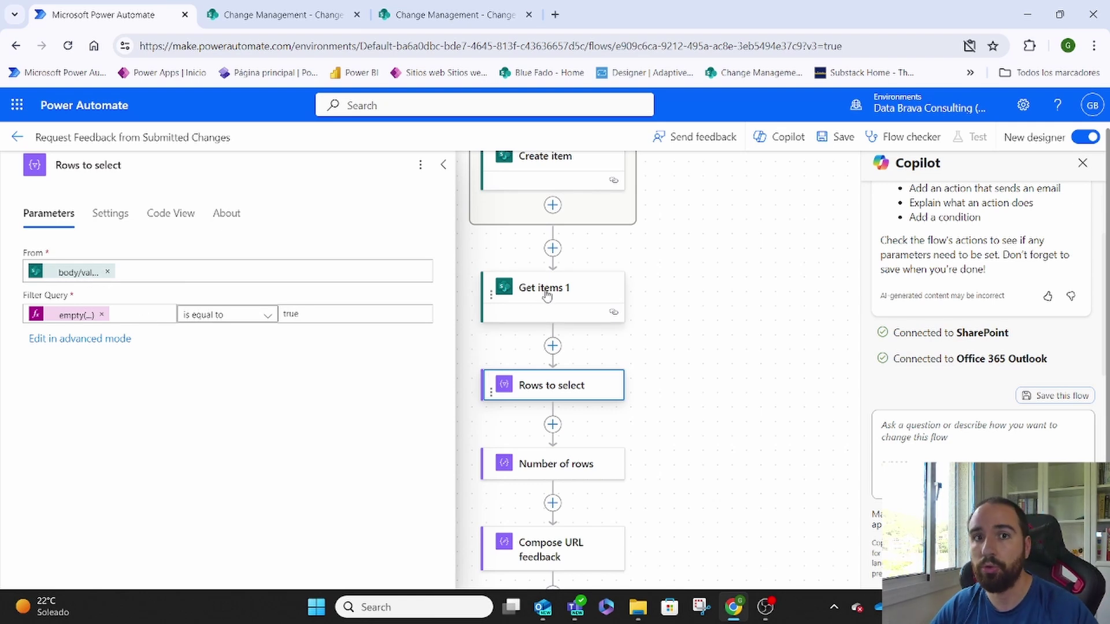
{"action": "left_click", "coordinate": [91, 321]}
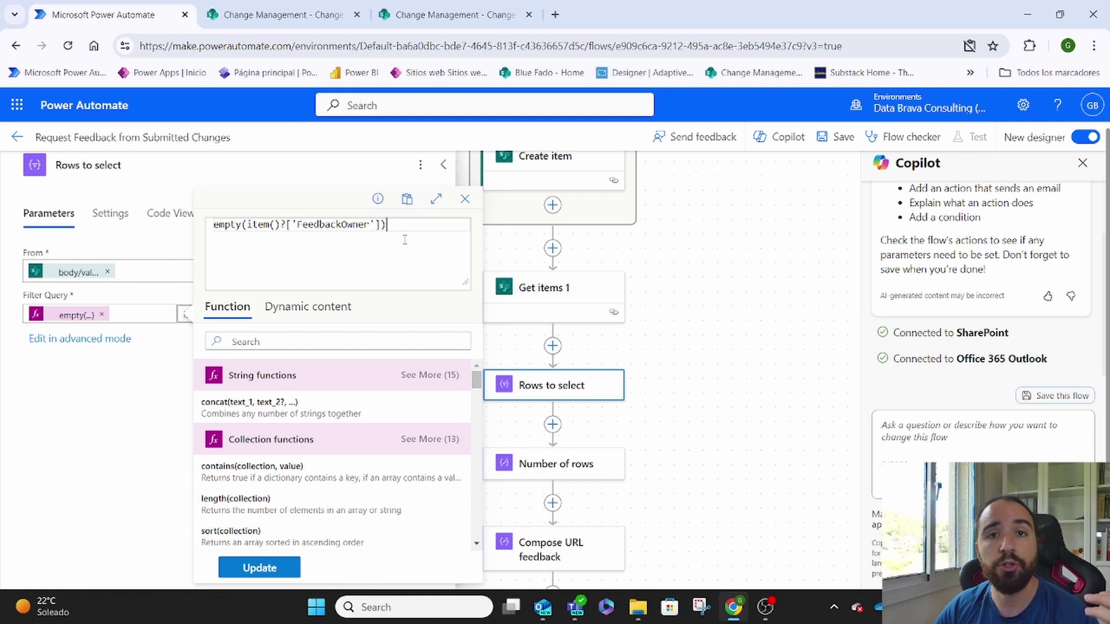
{"action": "left_click", "coordinate": [462, 199]}
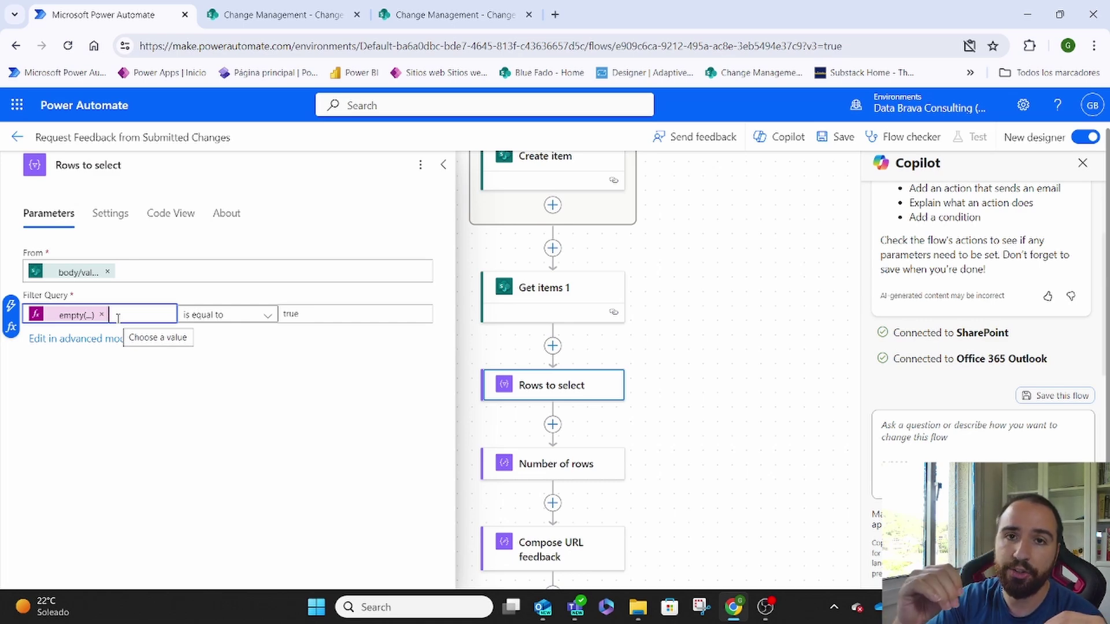
{"action": "left_click", "coordinate": [631, 311]}
- Examine the length expression used as input in the Number of rows action
{"action": "scroll", "coordinate": [675, 314], "scroll_direction": "down", "scroll_amount": 1}
{"action": "scroll", "coordinate": [675, 314], "scroll_direction": "down", "scroll_amount": 3}
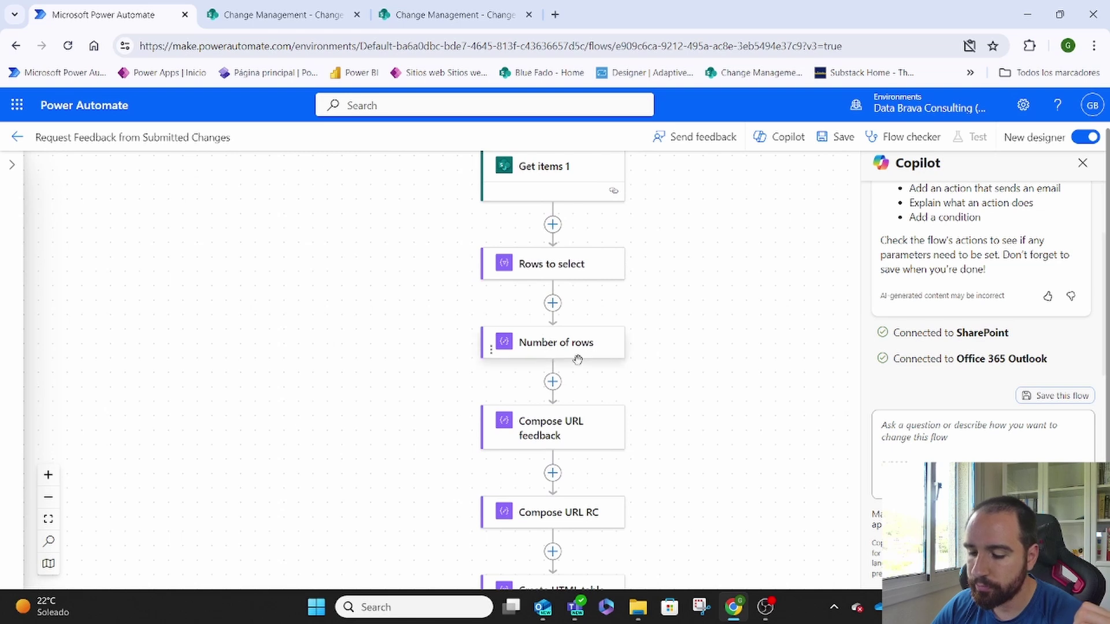
{"action": "left_click", "coordinate": [553, 355]}
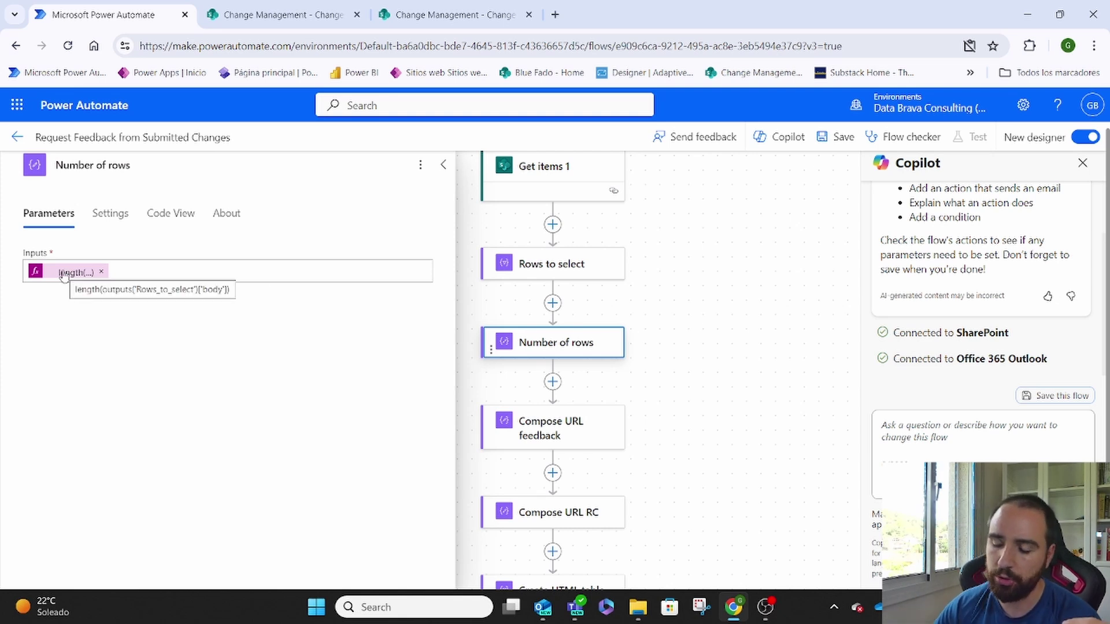
{"action": "right_click", "coordinate": [644, 372]}
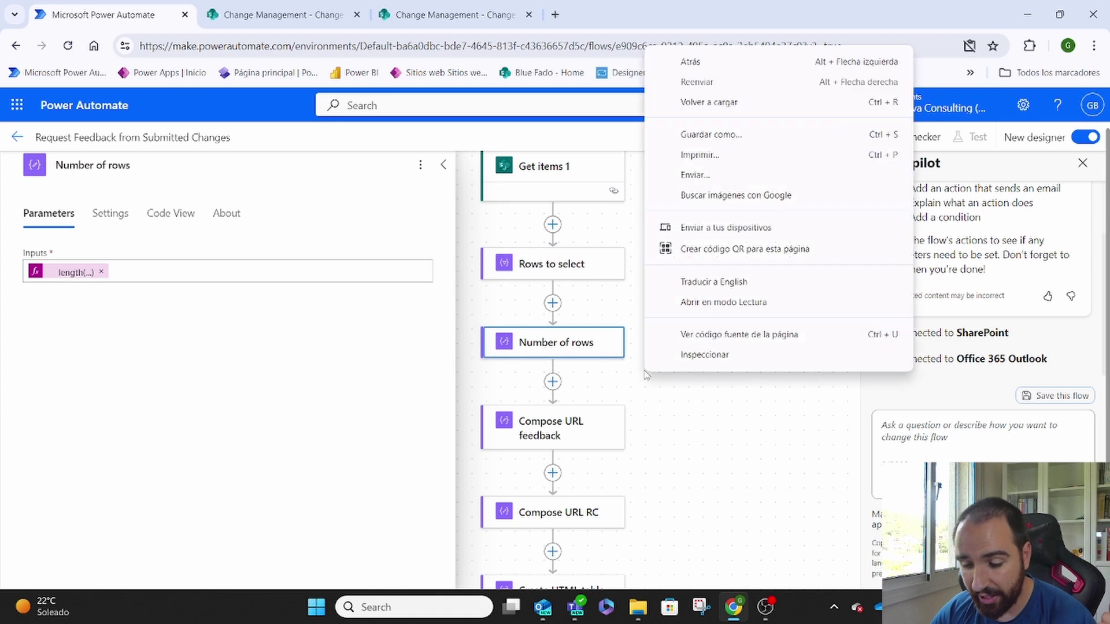
{"action": "left_click", "coordinate": [652, 429]}
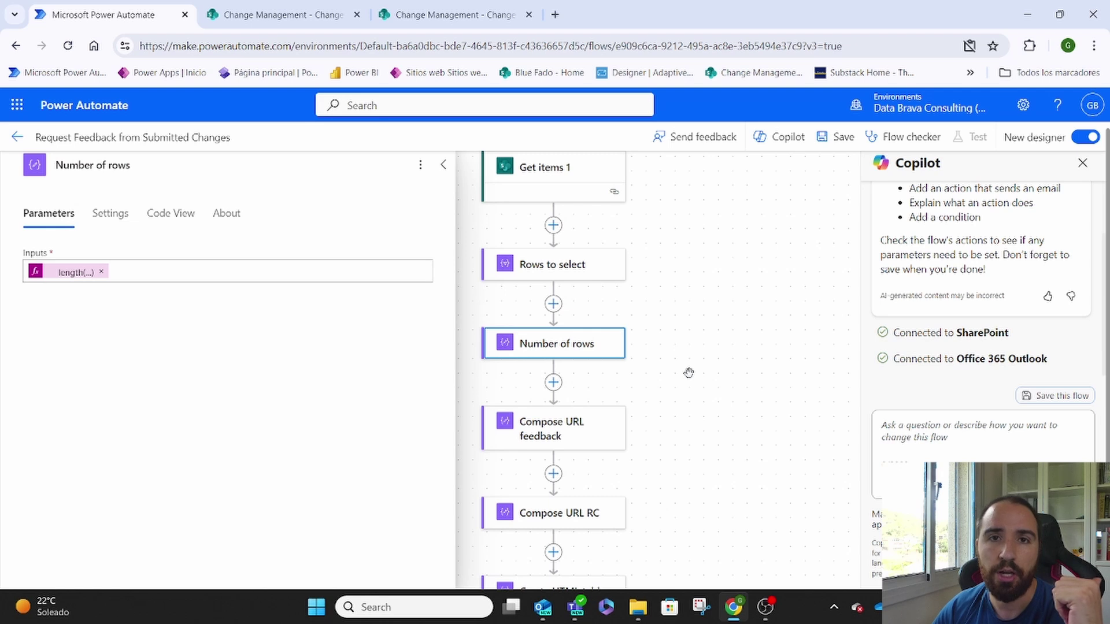
- Examine the concat expression in the Compose URL feedback action's input
{"action": "scroll", "coordinate": [689, 373], "scroll_direction": "down", "scroll_amount": 1}
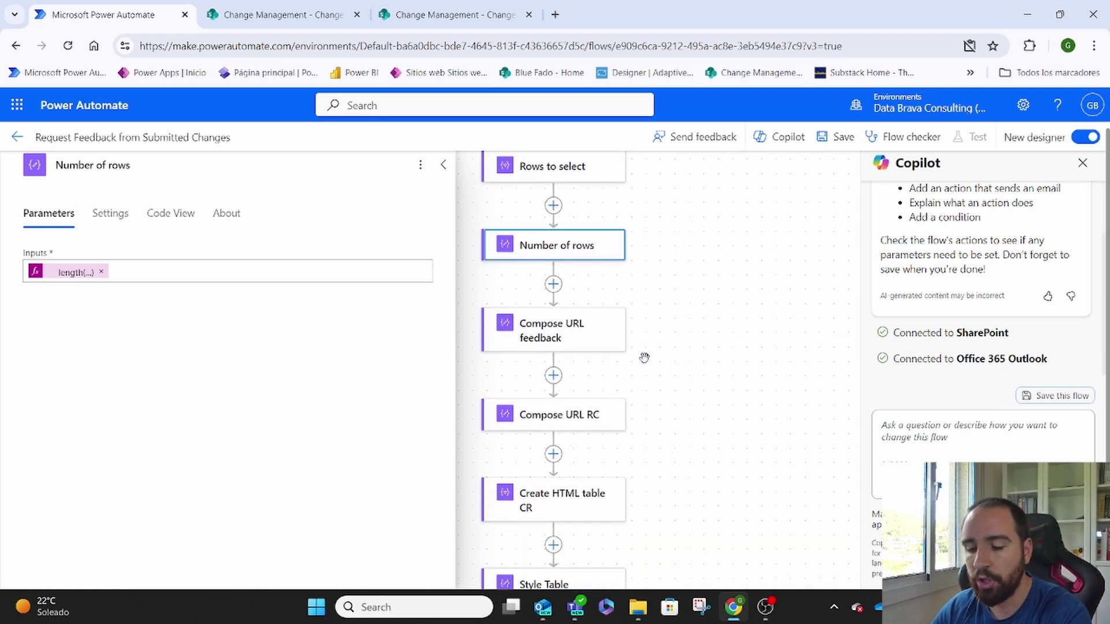
{"action": "left_click", "coordinate": [582, 344]}
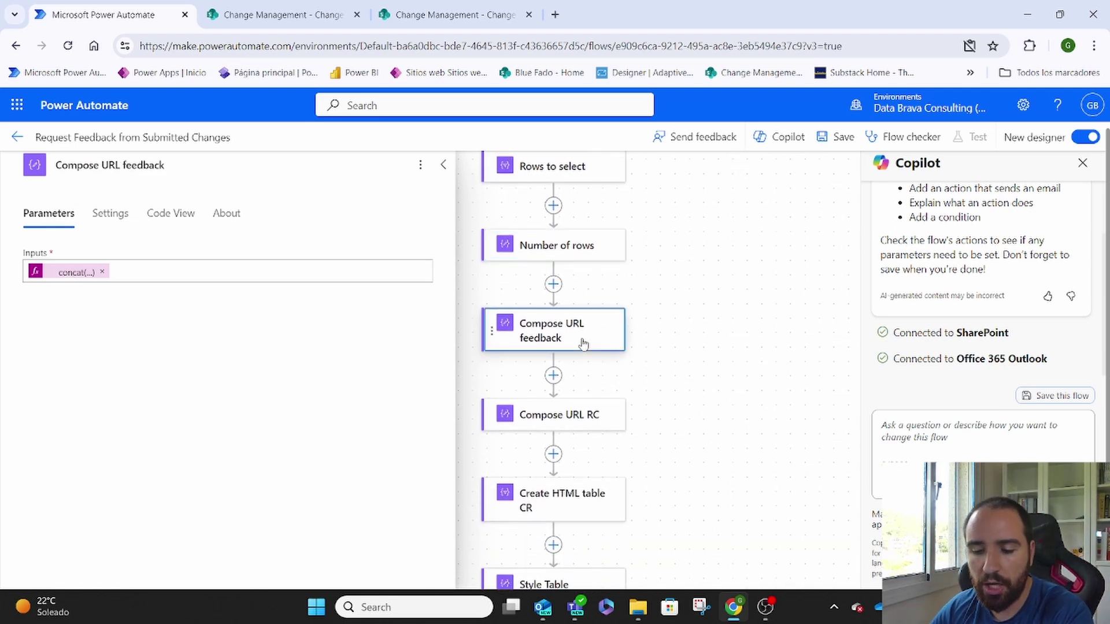
{"action": "left_click", "coordinate": [77, 273]}
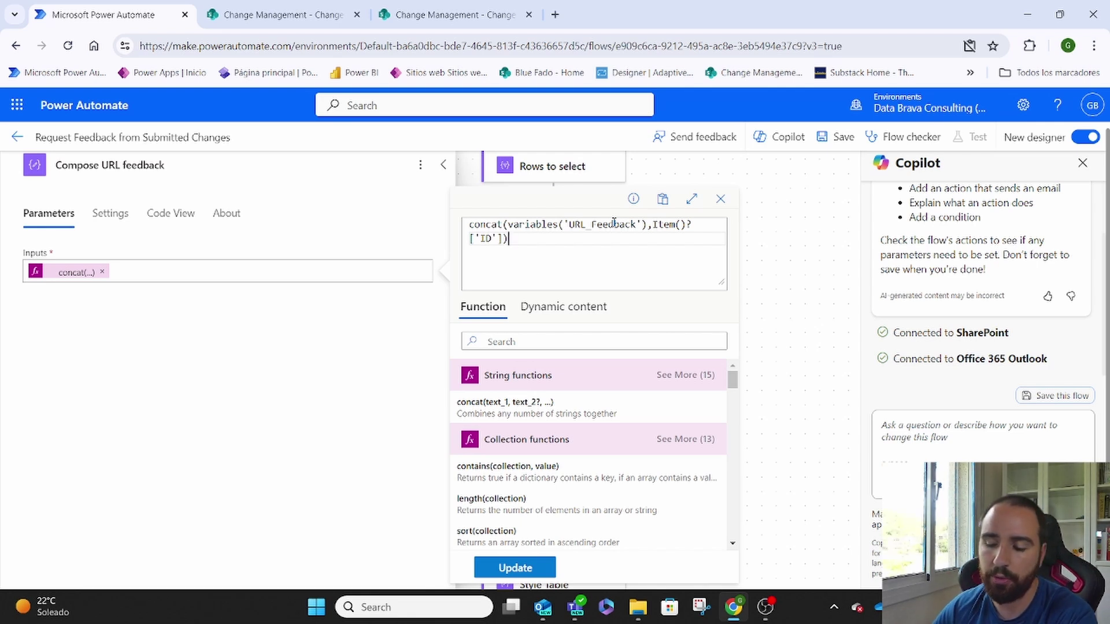
{"action": "left_click", "coordinate": [721, 200]}
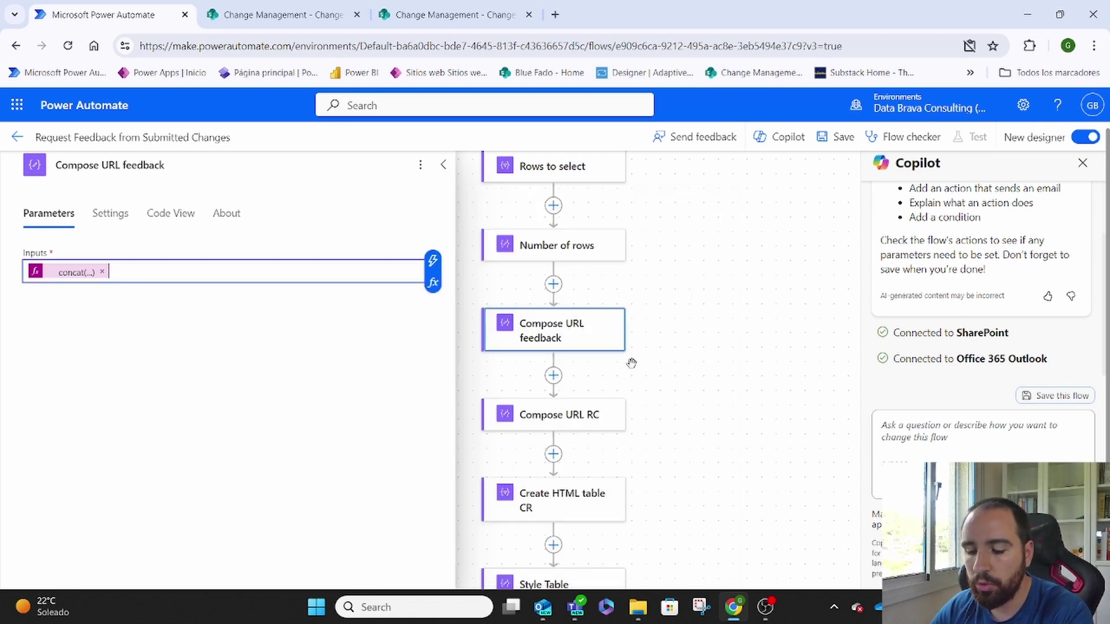
- Examine the concat expression in the Compose URL RC action's input
{"action": "left_click", "coordinate": [577, 420]}
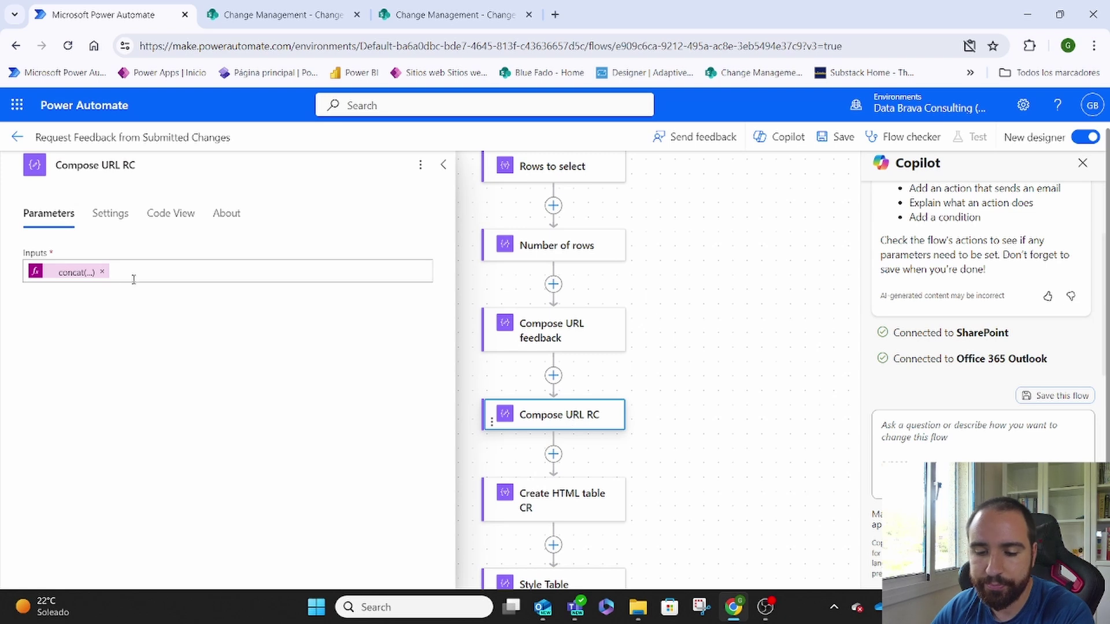
{"action": "left_click", "coordinate": [92, 276]}
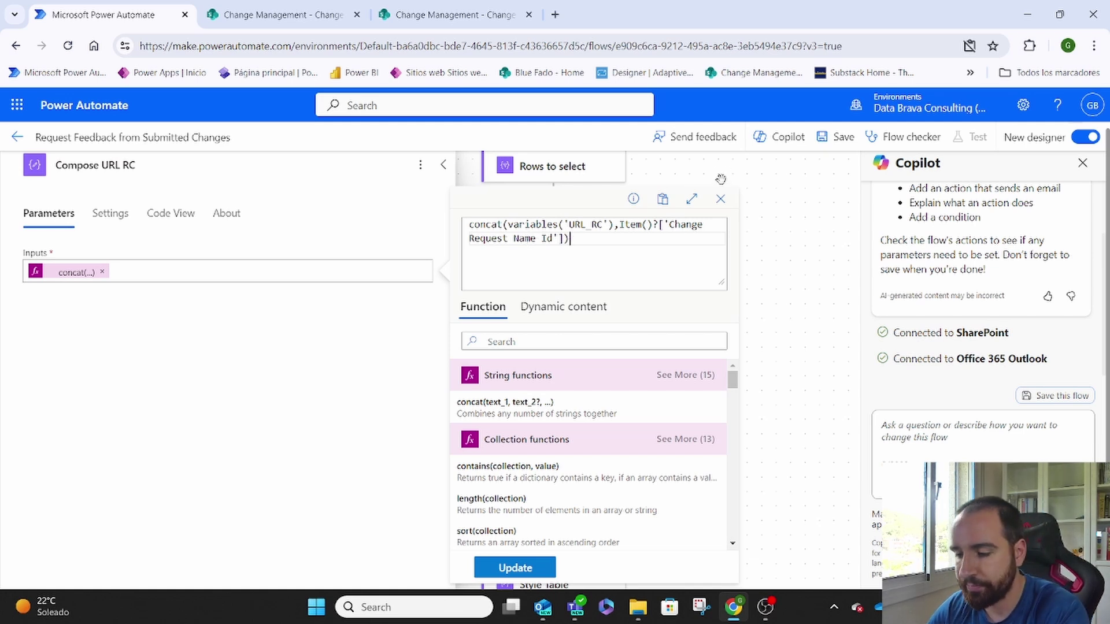
{"action": "left_click", "coordinate": [720, 199]}
- View the custom columns of the Create HTML table CR action, and switch to Outlook to compare them with the Newly Submitted Changes email
{"action": "scroll", "coordinate": [671, 302], "scroll_direction": "down", "scroll_amount": 4}
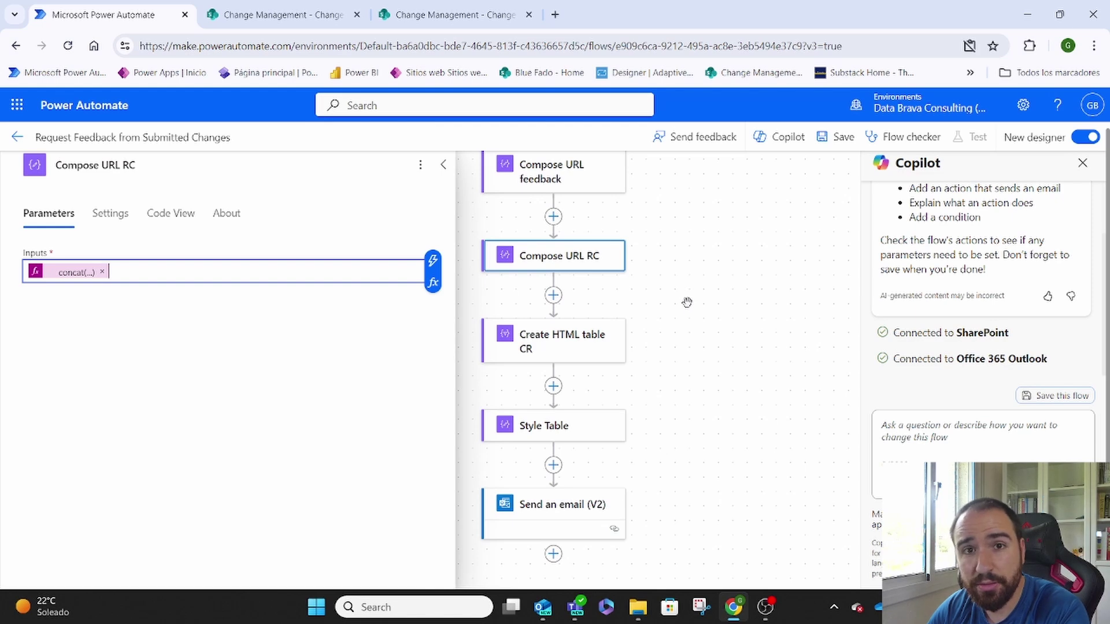
{"action": "left_click", "coordinate": [564, 349]}
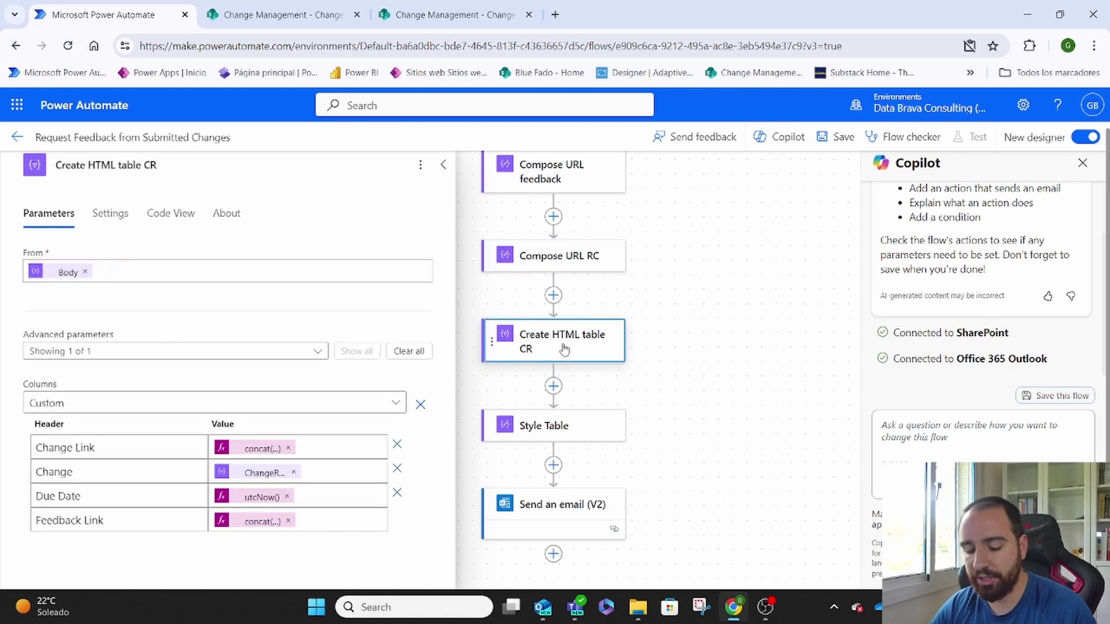
{"action": "key", "text": "alt+Tab"}
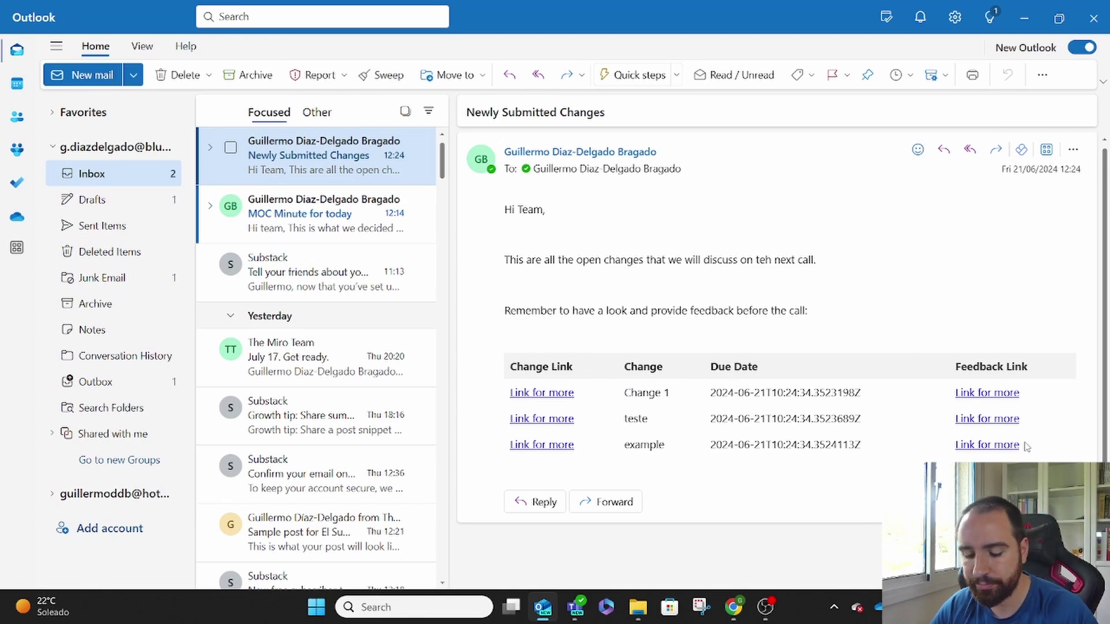
- Switch back to Power Automate and examine the parts of the Change Link column's concat expression in Create HTML table CR
{"action": "key", "text": "alt+Tab"}
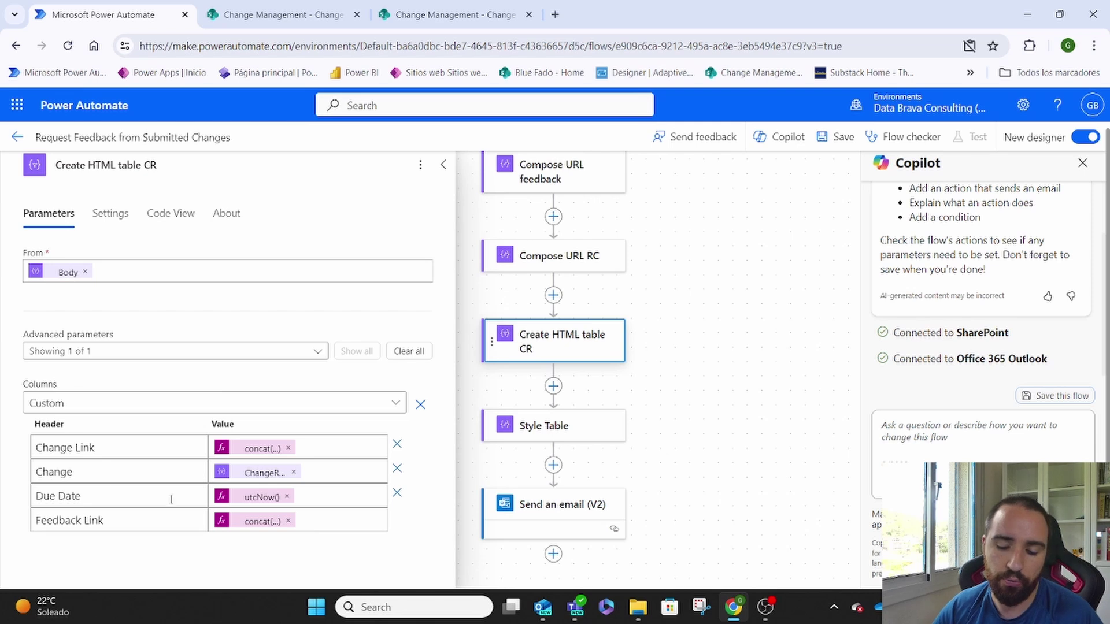
{"action": "left_click", "coordinate": [255, 449]}
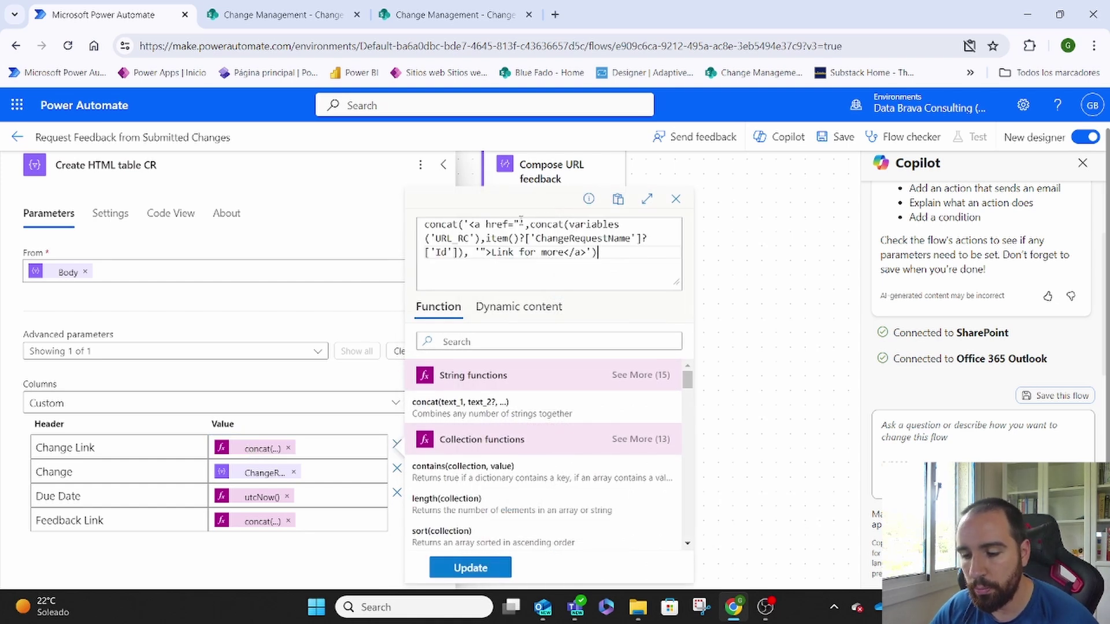
{"action": "left_click", "coordinate": [522, 225]}
{"action": "left_click_drag", "start_coordinate": [522, 225], "coordinate": [466, 225]}
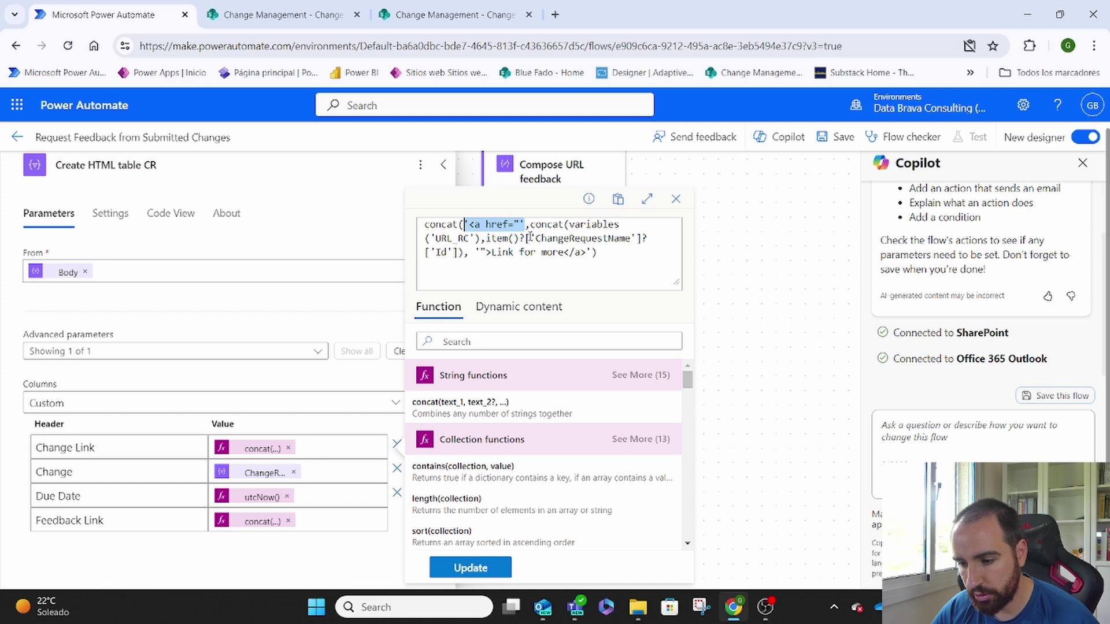
{"action": "left_click_drag", "start_coordinate": [472, 253], "coordinate": [593, 252]}
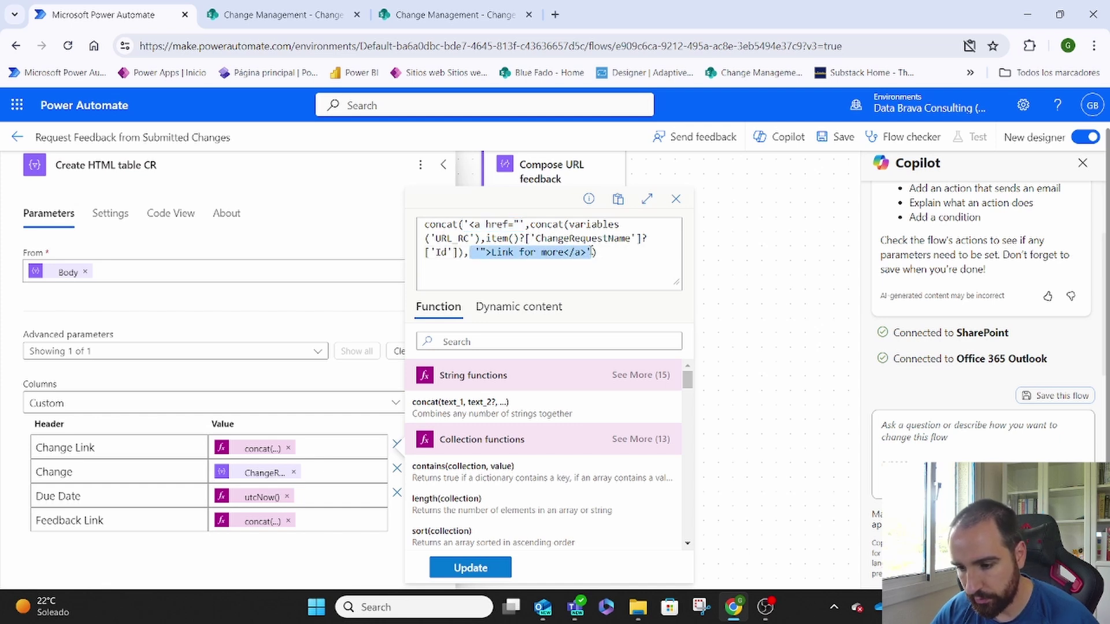
{"action": "left_click_drag", "start_coordinate": [531, 224], "coordinate": [466, 254]}
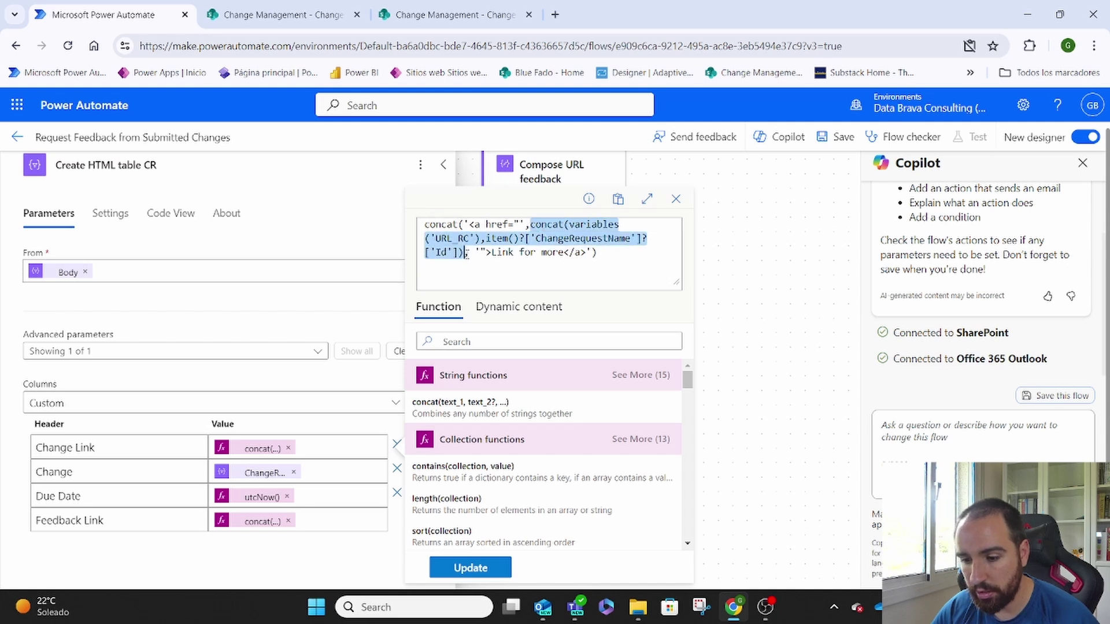
{"action": "left_click", "coordinate": [675, 198]}
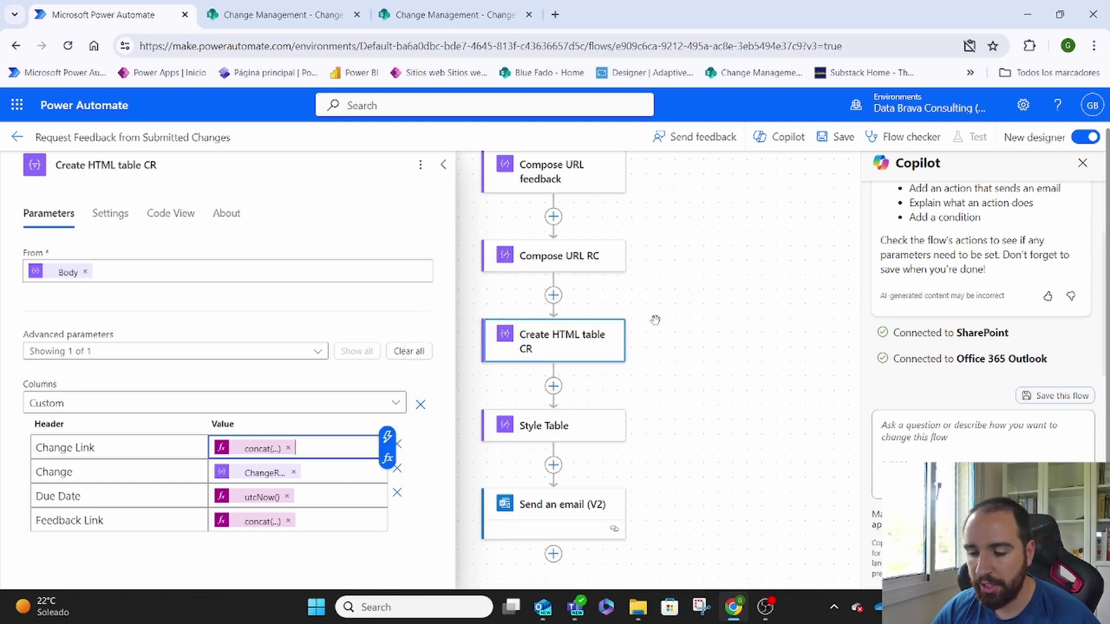
- Review the preceding URL compose actions and re-examine the "Link for more" part of the Change Link expression
{"action": "scroll", "coordinate": [648, 254], "scroll_direction": "up", "scroll_amount": 1}
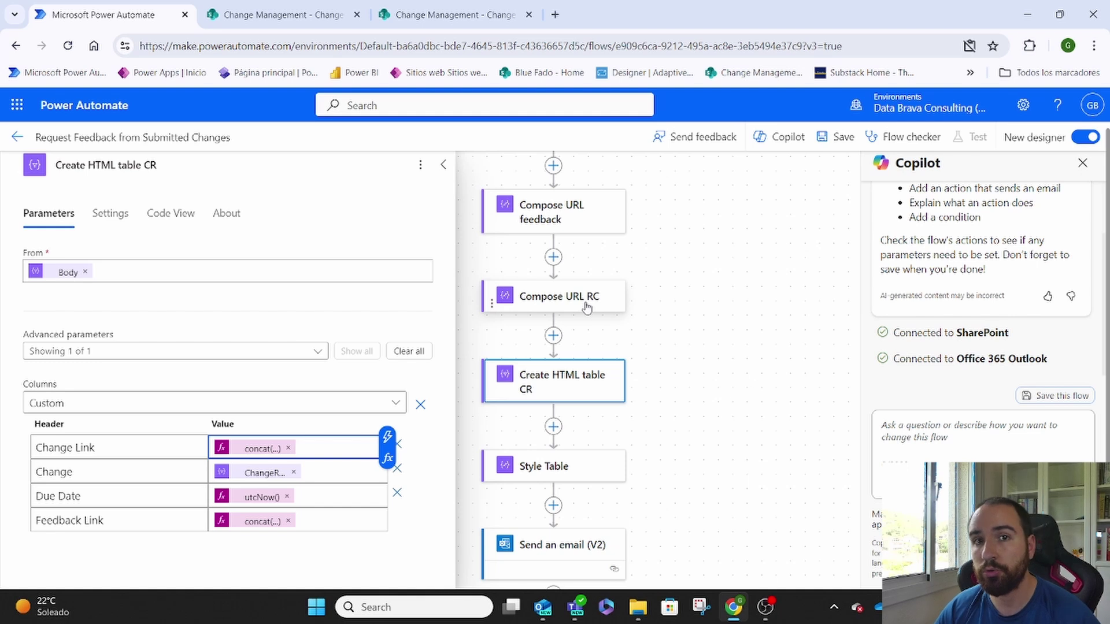
{"action": "scroll", "coordinate": [587, 307], "scroll_direction": "down", "scroll_amount": 1}
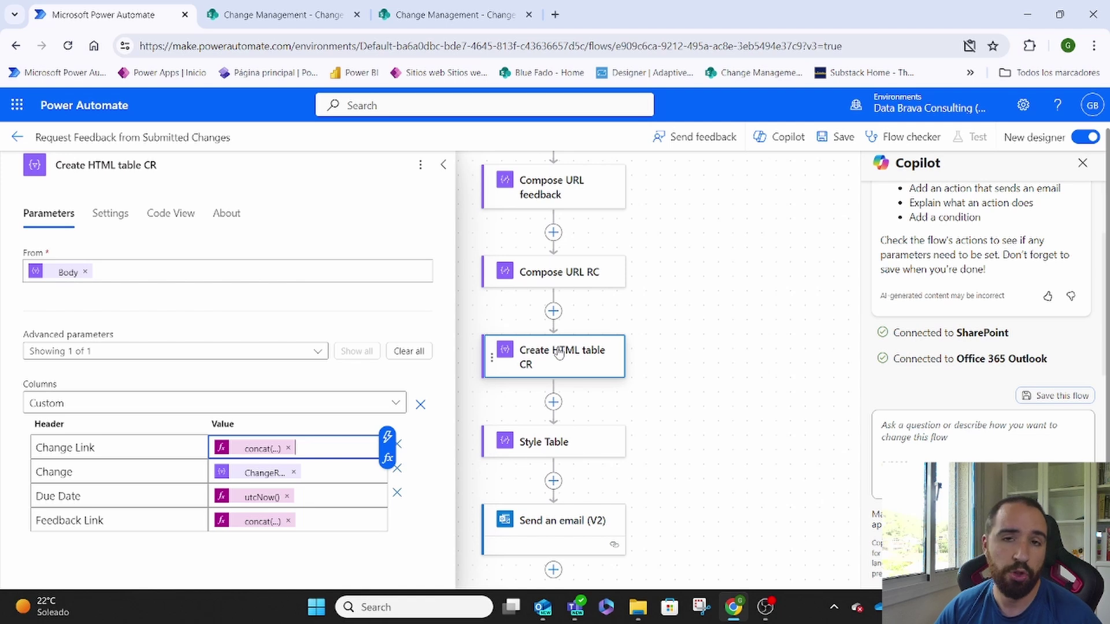
{"action": "scroll", "coordinate": [603, 231], "scroll_direction": "up", "scroll_amount": 3}
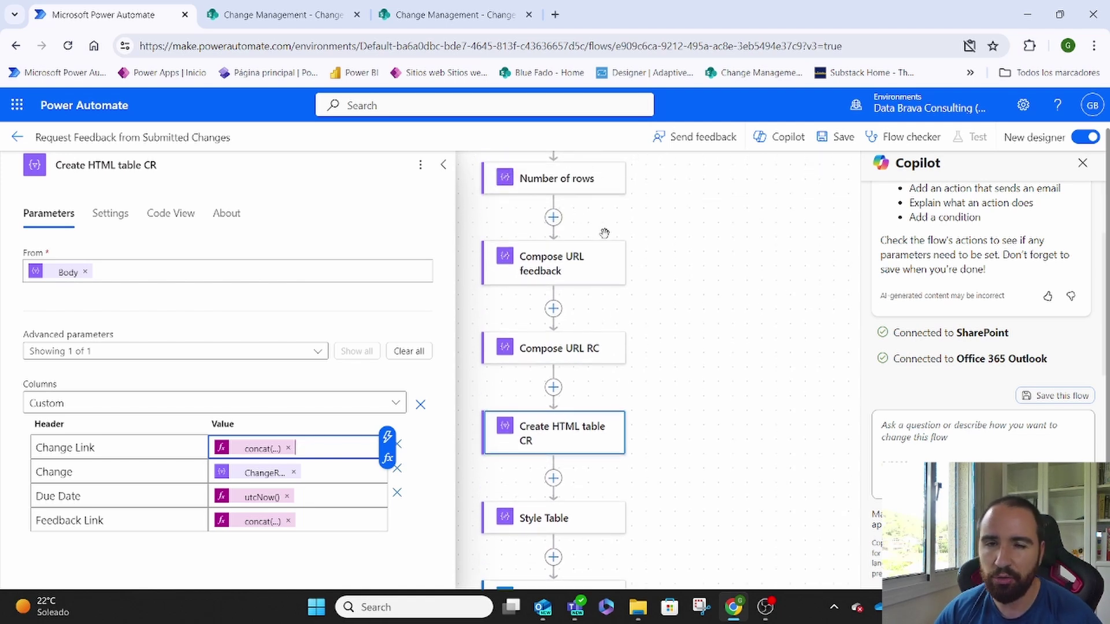
{"action": "scroll", "coordinate": [605, 233], "scroll_direction": "down", "scroll_amount": 3}
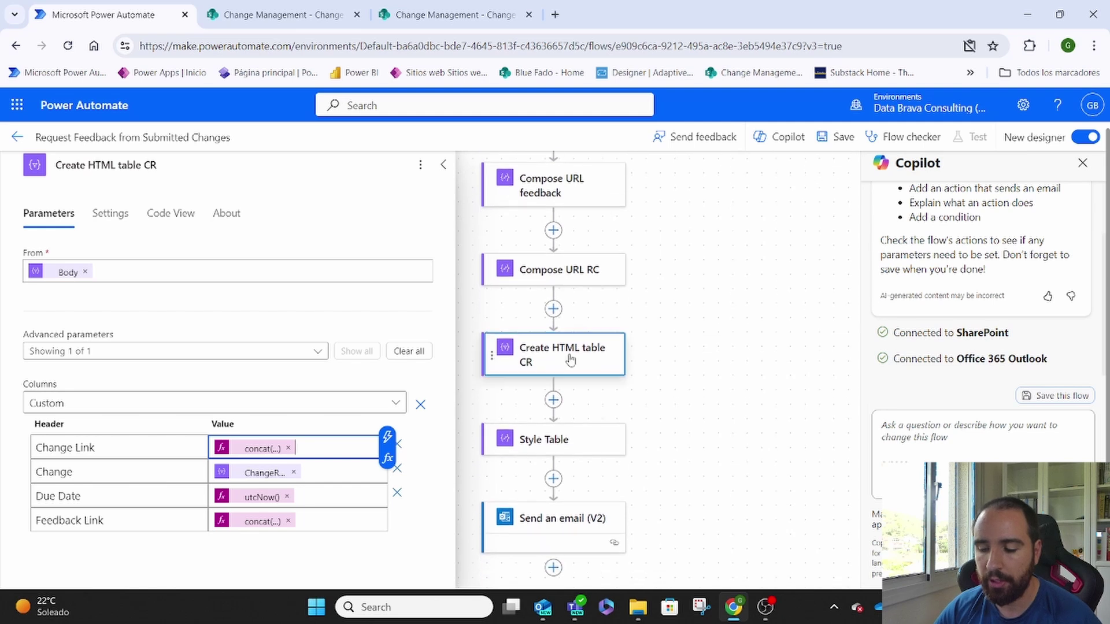
{"action": "left_click", "coordinate": [277, 447]}
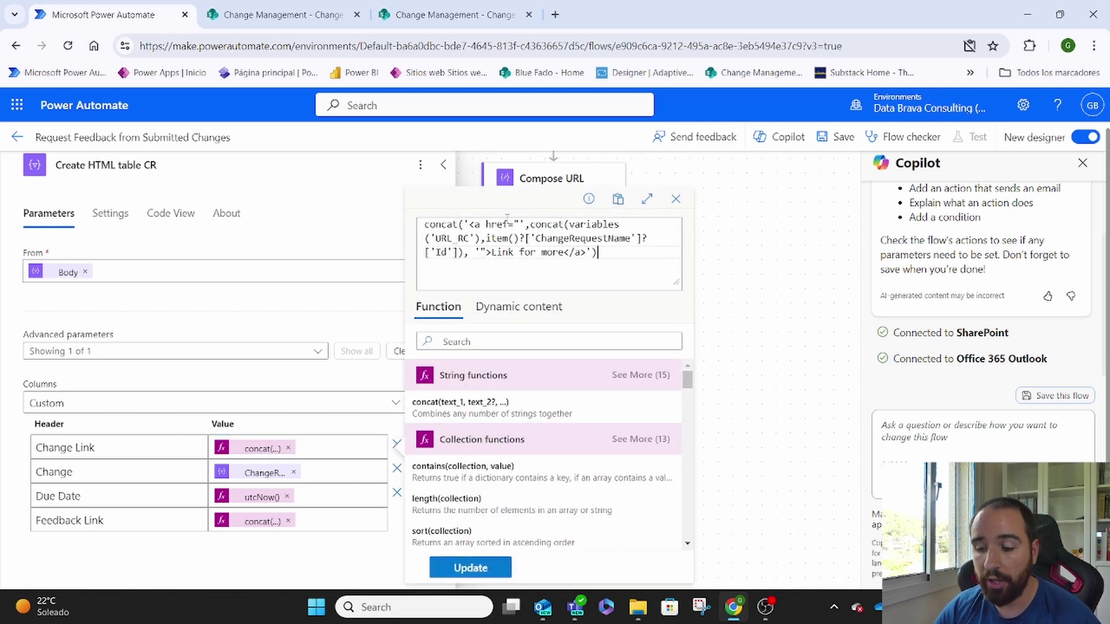
{"action": "left_click_drag", "start_coordinate": [528, 224], "coordinate": [593, 252]}
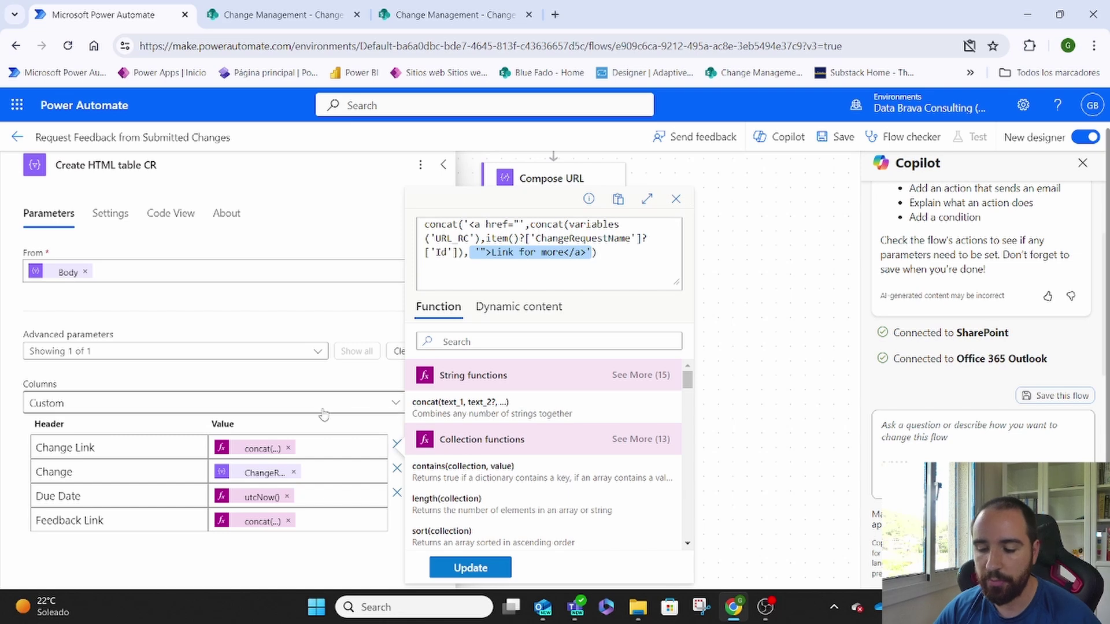
- Examine the Feedback Link column's concat expression, then close it without changes
{"action": "left_click", "coordinate": [263, 523]}
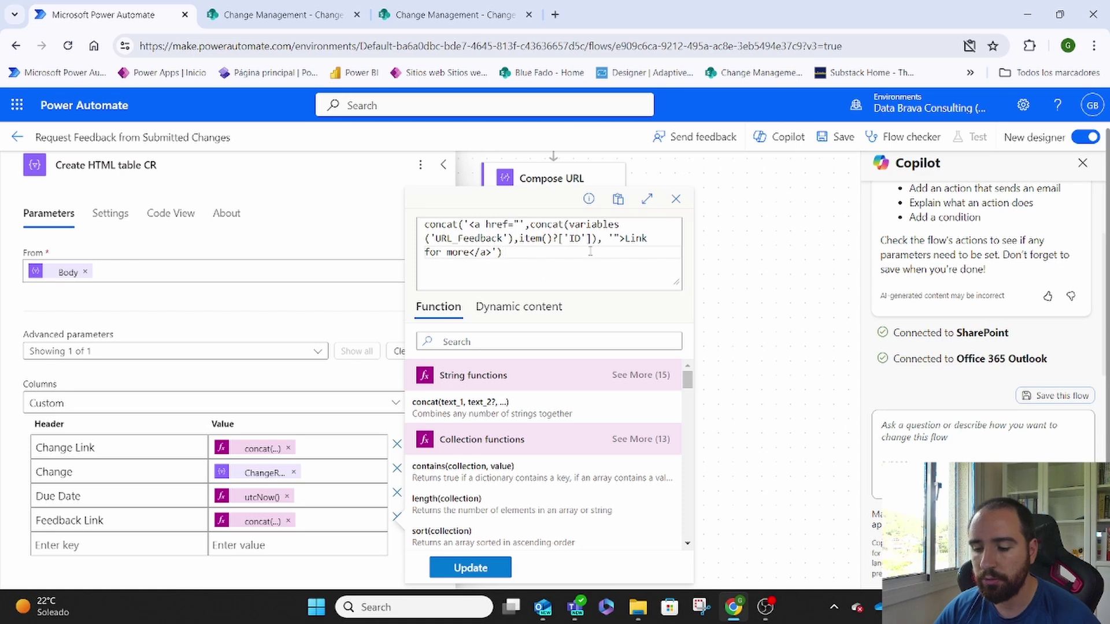
{"action": "left_click_drag", "start_coordinate": [503, 252], "coordinate": [423, 231]}
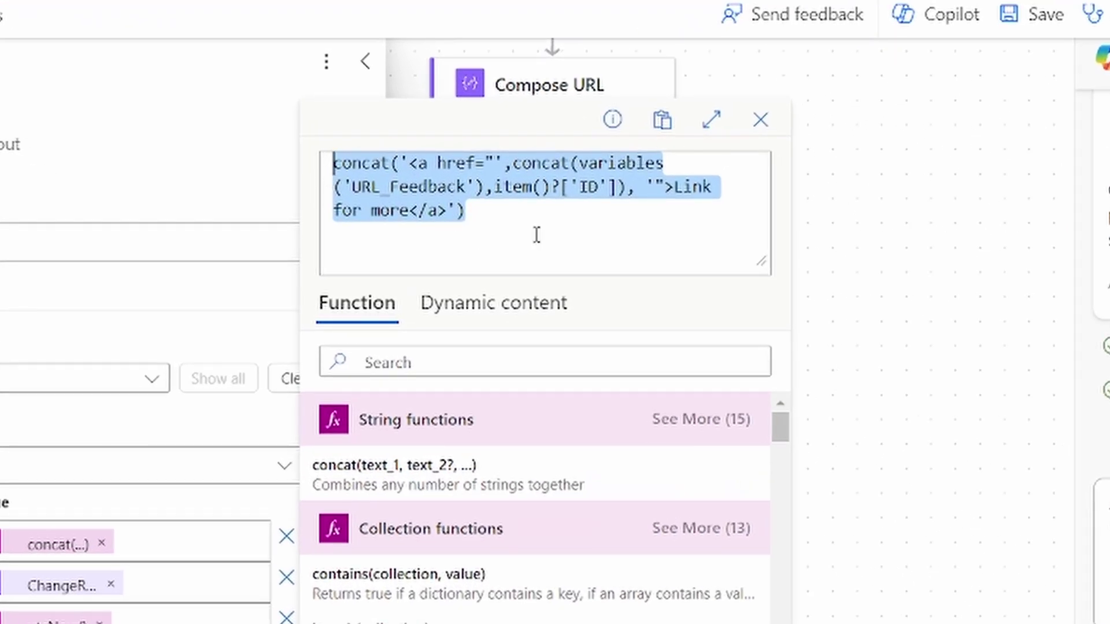
{"action": "left_click", "coordinate": [760, 123]}
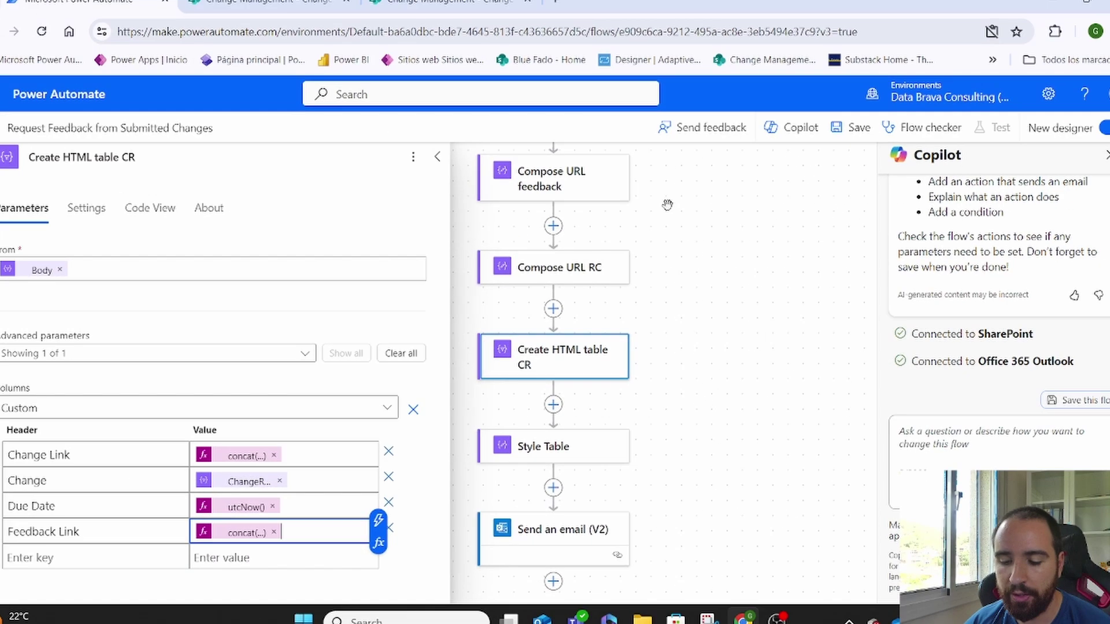
- Examine the Due Date column's utcNow expression and the Change column's dynamic value in Create HTML table CR
{"action": "left_click", "coordinate": [239, 510]}
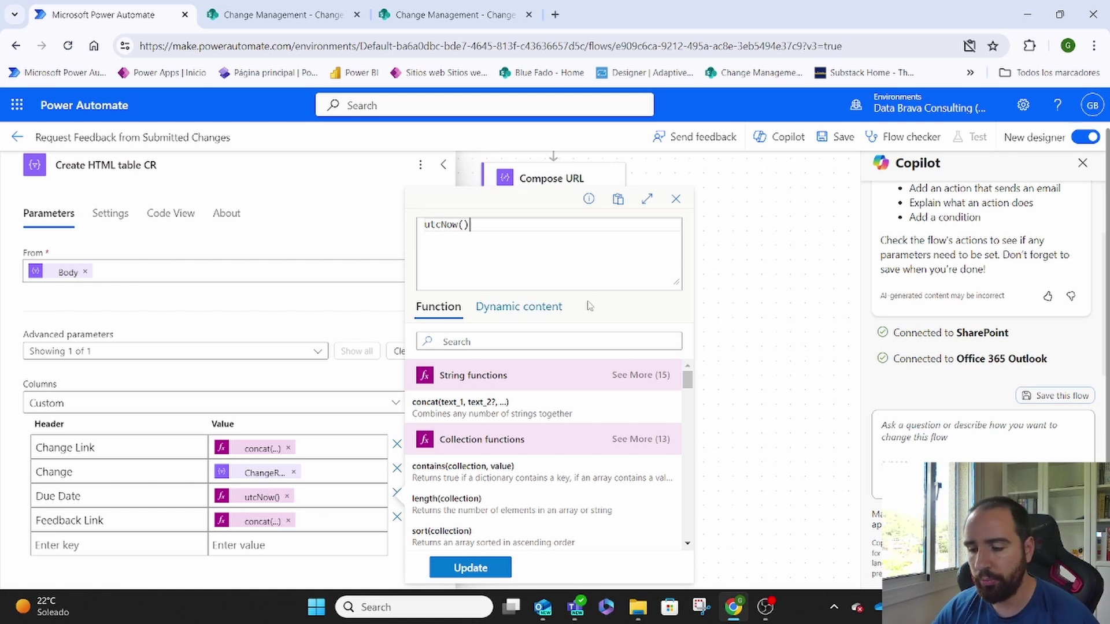
{"action": "left_click", "coordinate": [676, 201]}
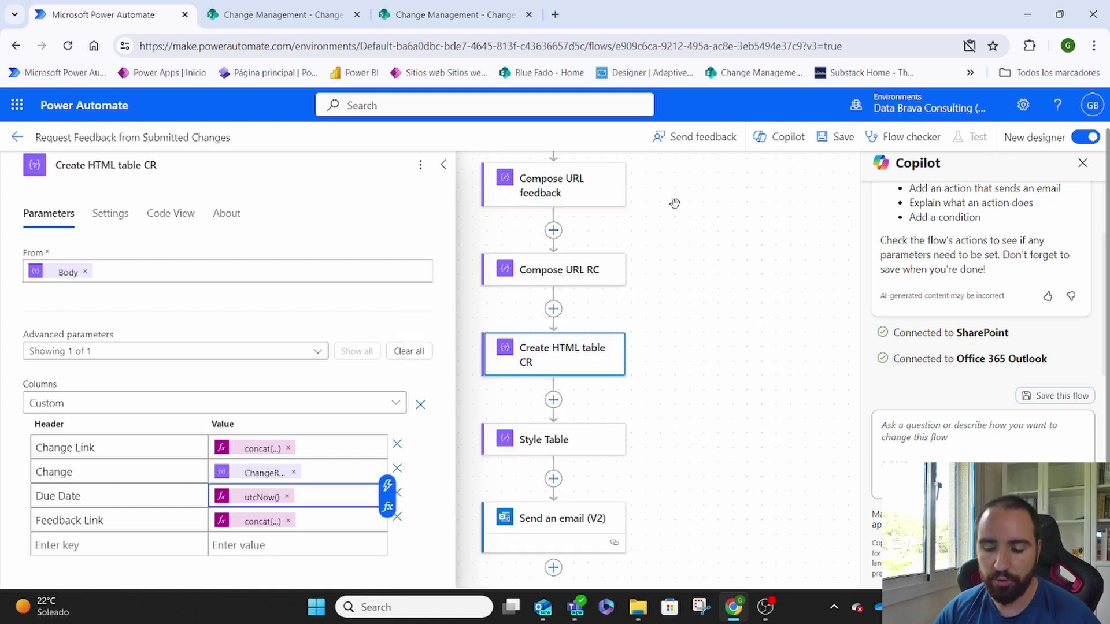
{"action": "left_click", "coordinate": [269, 474]}
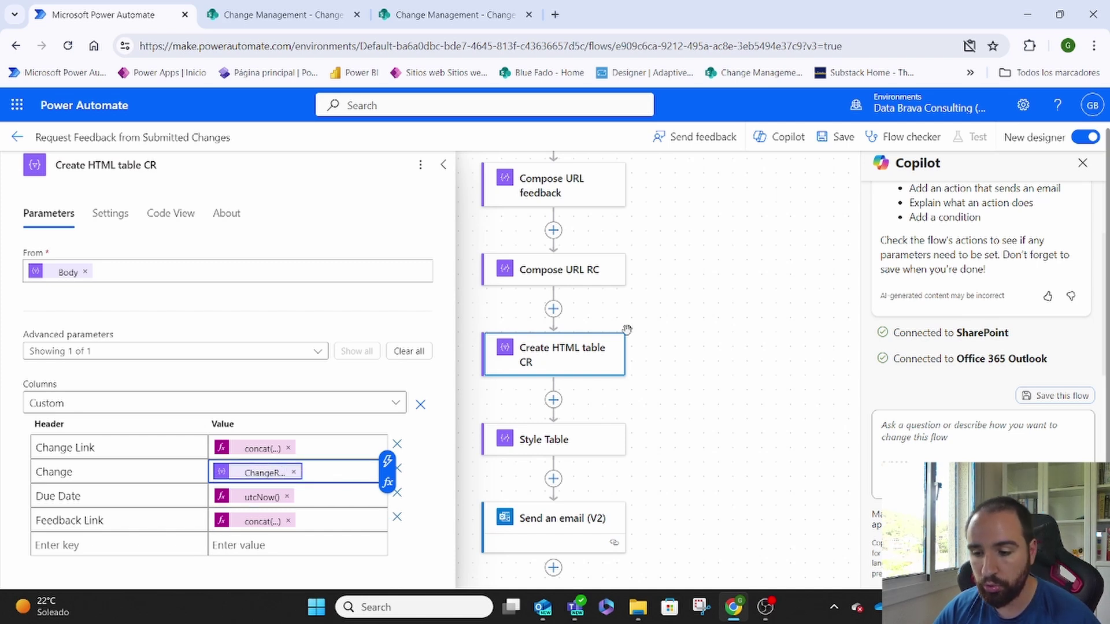
{"action": "scroll", "coordinate": [627, 330], "scroll_direction": "up", "scroll_amount": 4}
{"action": "scroll", "coordinate": [627, 330], "scroll_direction": "up", "scroll_amount": 3}
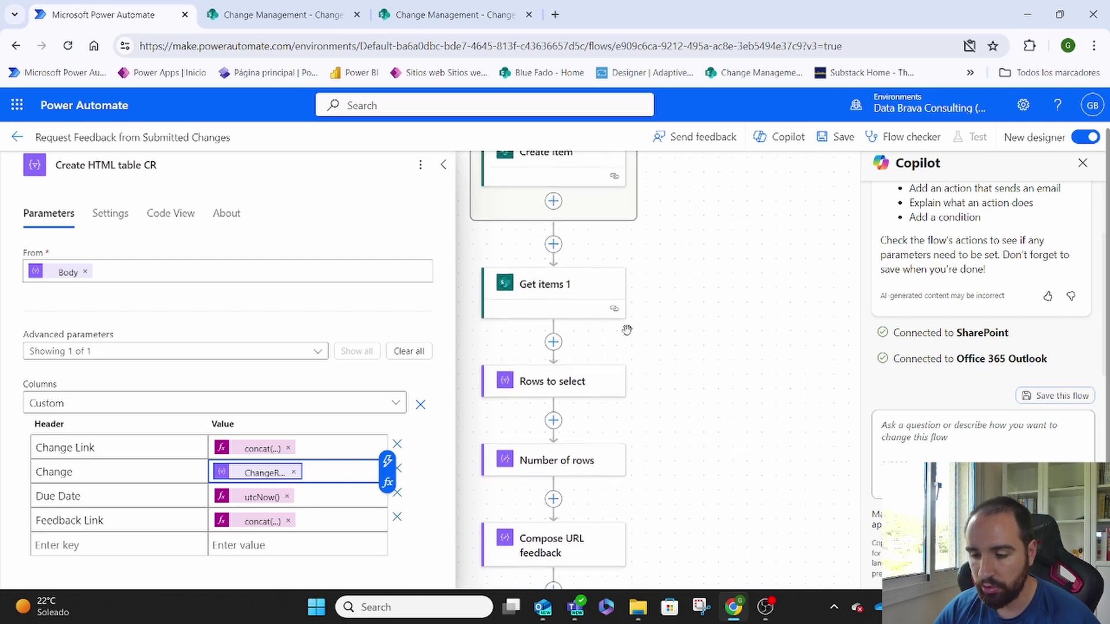
{"action": "scroll", "coordinate": [628, 330], "scroll_direction": "down", "scroll_amount": 5}
{"action": "scroll", "coordinate": [627, 330], "scroll_direction": "down", "scroll_amount": 4}
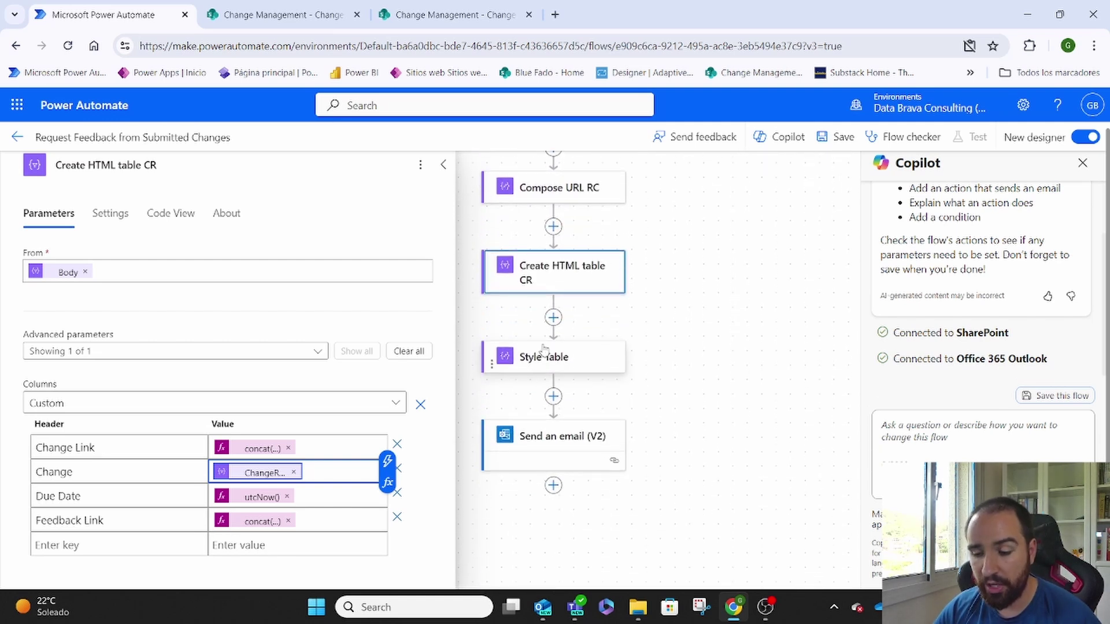
- Examine the CSS style block in the Style Table action's input, then close the action's details
{"action": "left_click", "coordinate": [535, 359]}
{"action": "left_click", "coordinate": [535, 360]}
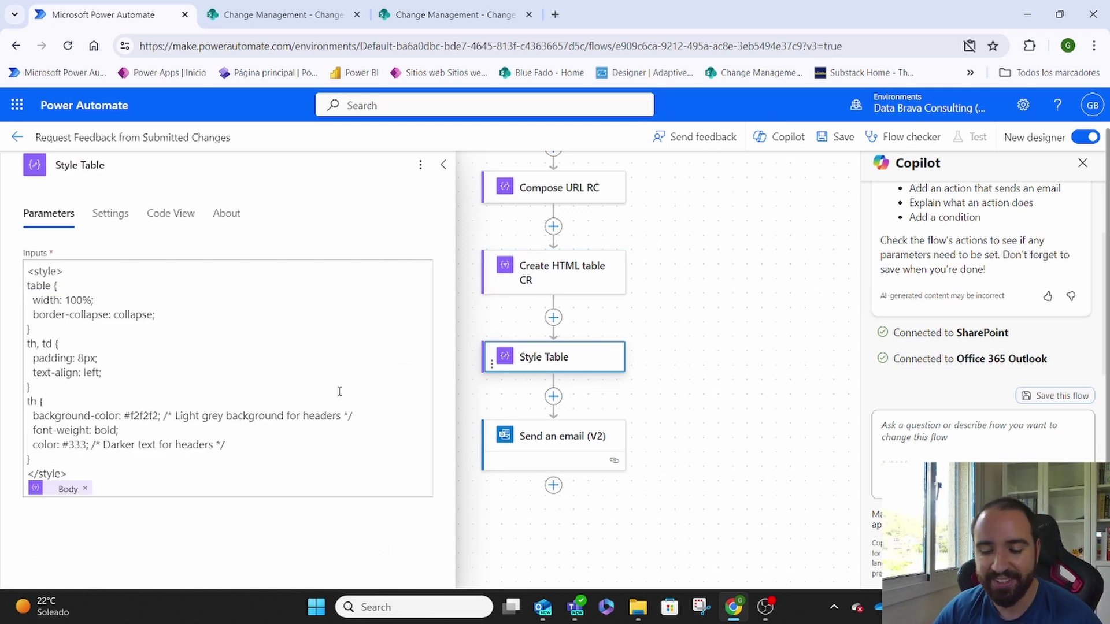
{"action": "left_click_drag", "start_coordinate": [75, 484], "coordinate": [17, 273]}
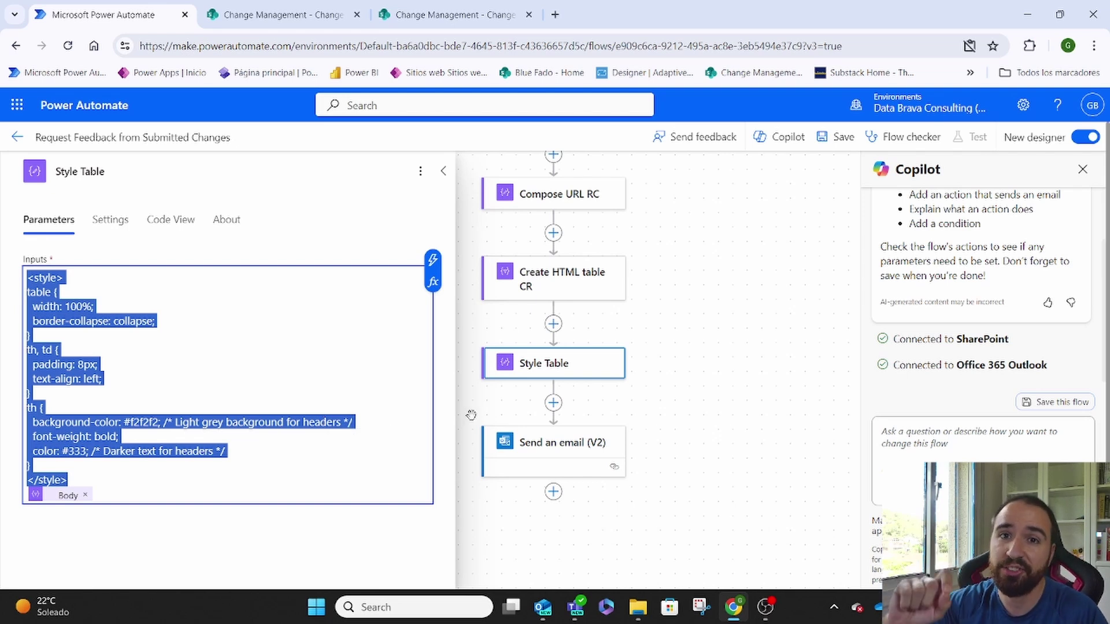
{"action": "left_click", "coordinate": [714, 355]}
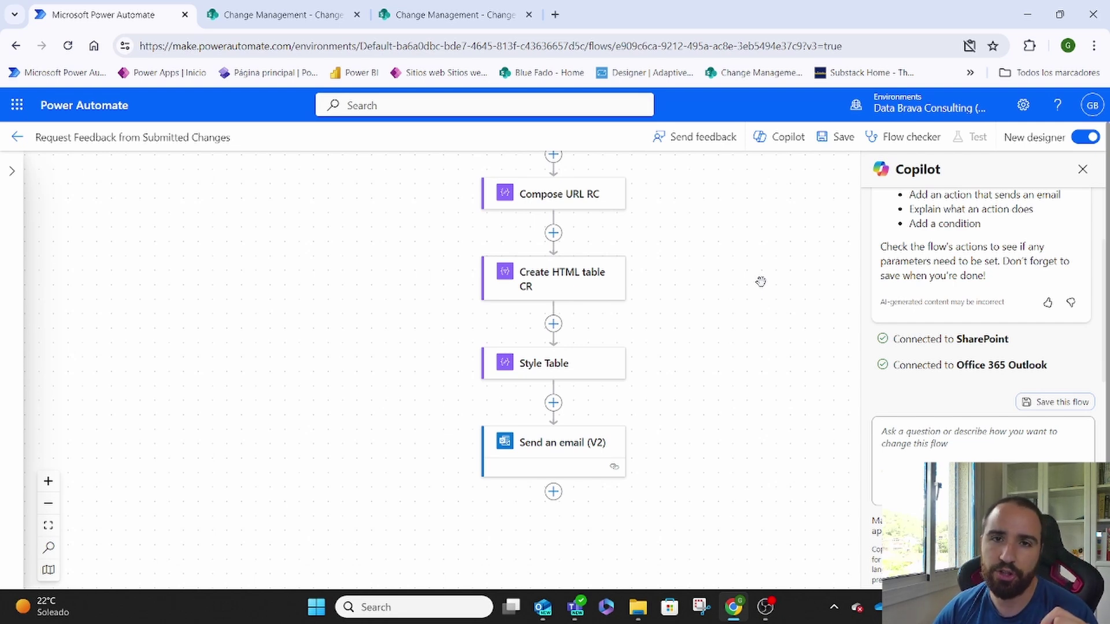
- View the Send an email (V2) action's settings and the replace expression in its body
{"action": "left_click", "coordinate": [549, 457]}
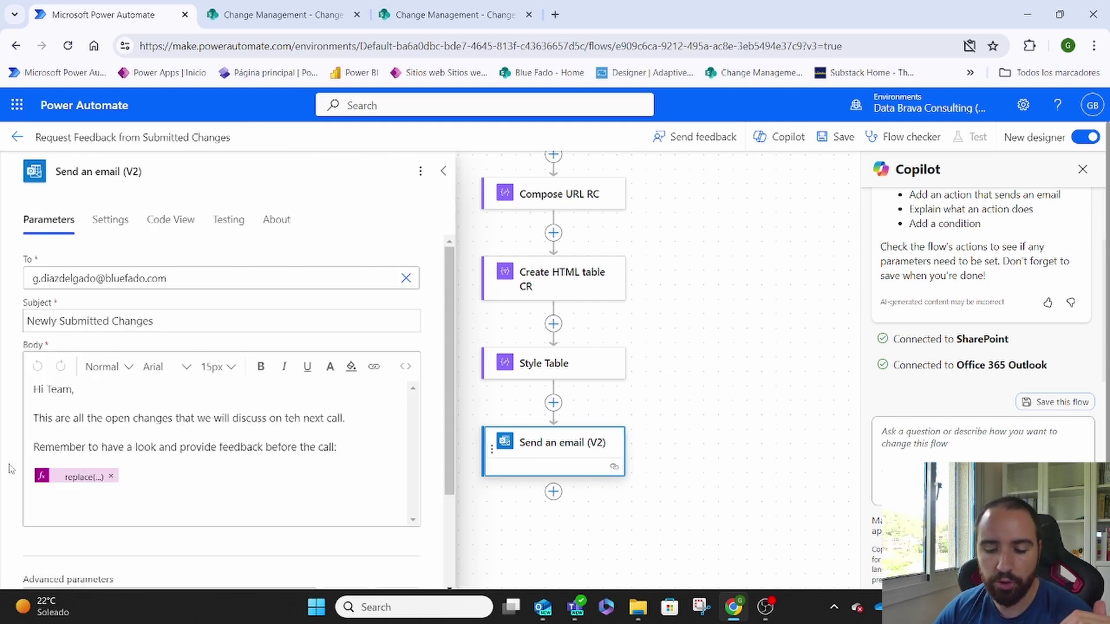
{"action": "left_click", "coordinate": [60, 483]}
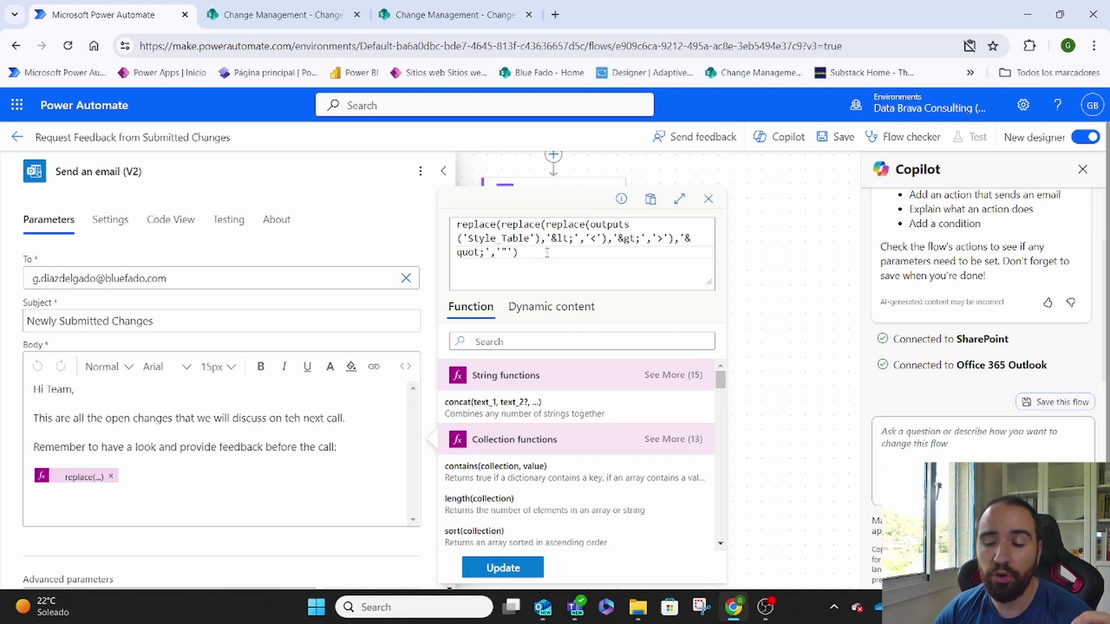
{"action": "left_click", "coordinate": [709, 199]}
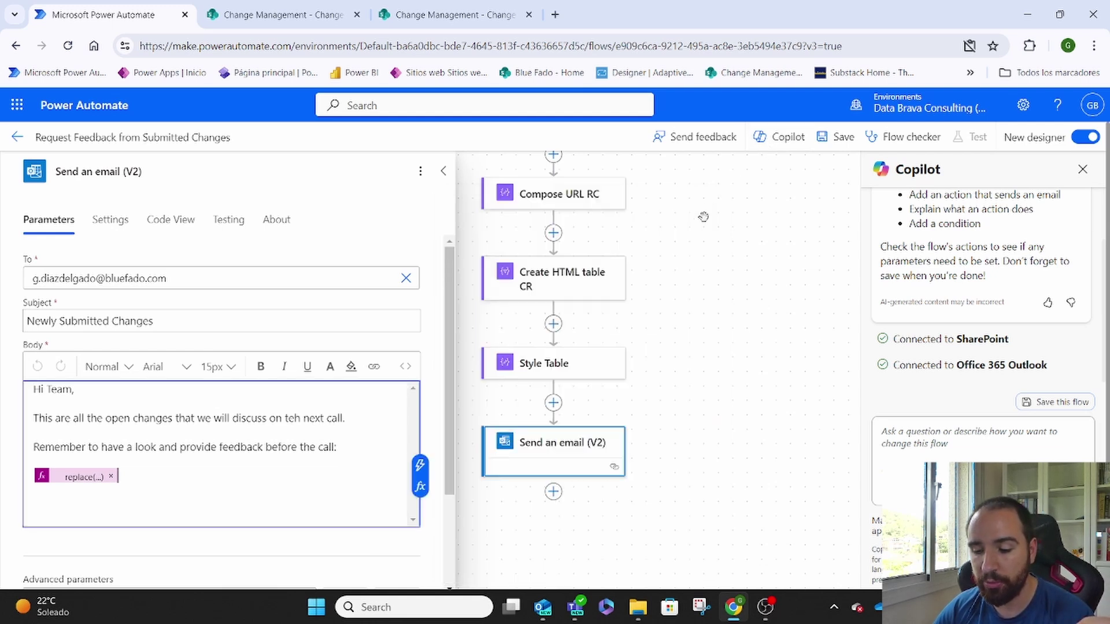
- Revisit the Create HTML table CR columns, then examine how the email body's replace expression uses the Style_Table output
{"action": "left_click", "coordinate": [584, 285]}
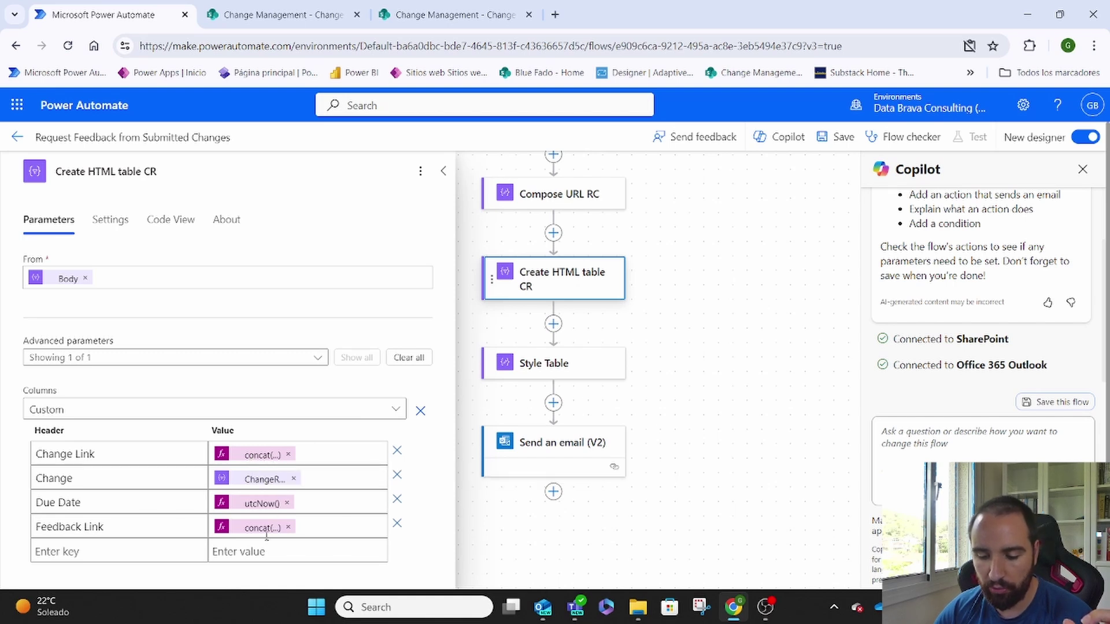
{"action": "left_click", "coordinate": [546, 458]}
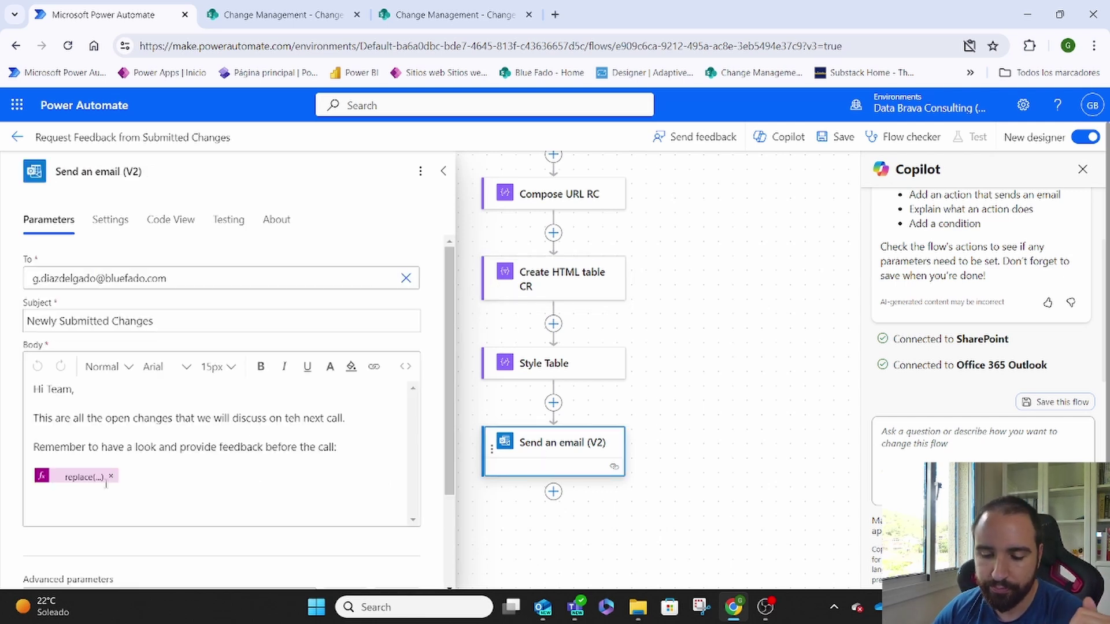
{"action": "left_click", "coordinate": [66, 479]}
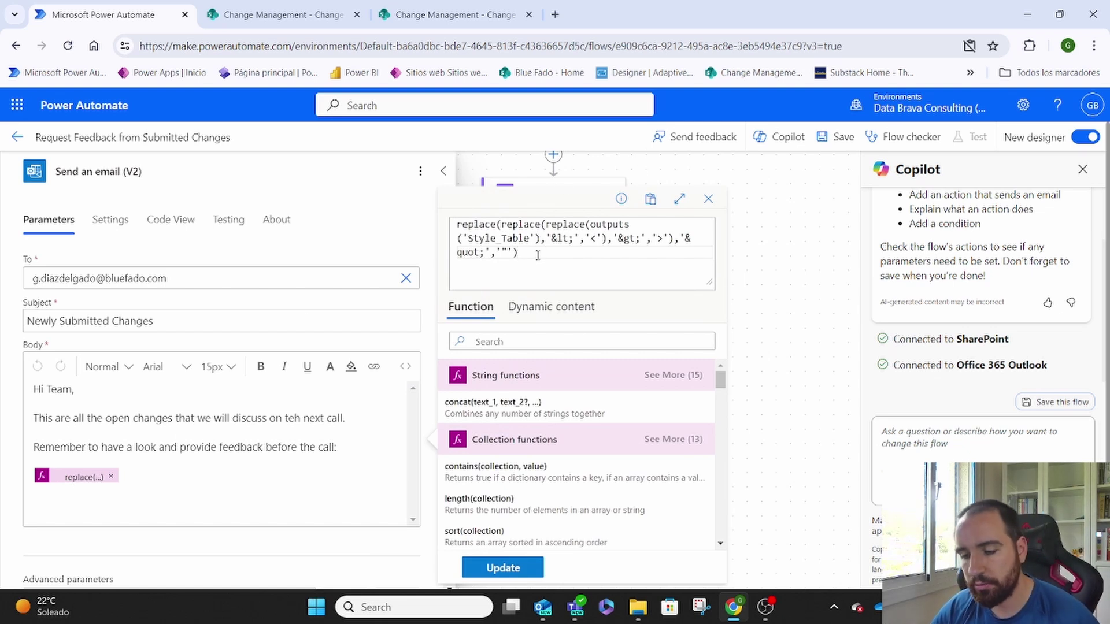
{"action": "left_click_drag", "start_coordinate": [546, 252], "coordinate": [456, 231]}
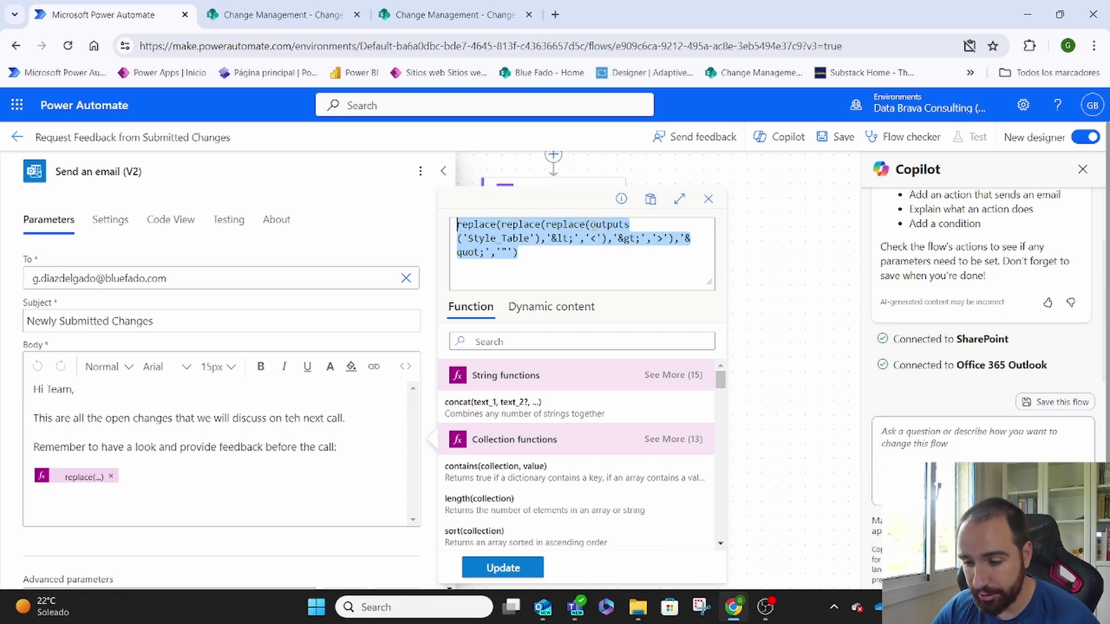
{"action": "left_click", "coordinate": [551, 244]}
{"action": "left_click_drag", "start_coordinate": [540, 239], "coordinate": [591, 225]}
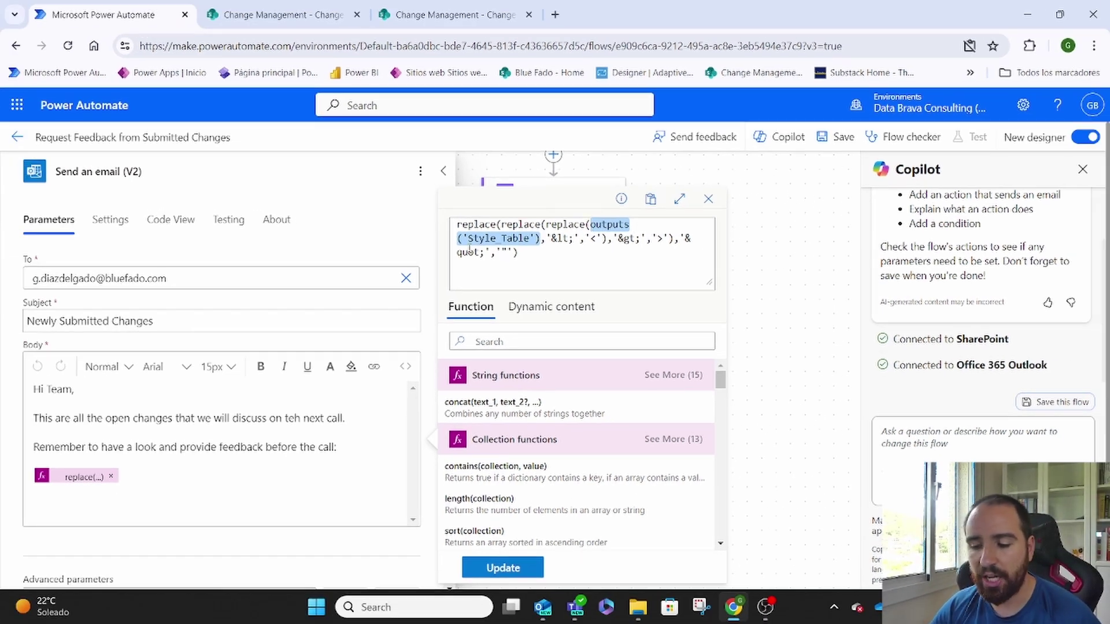
{"action": "left_click", "coordinate": [707, 200]}
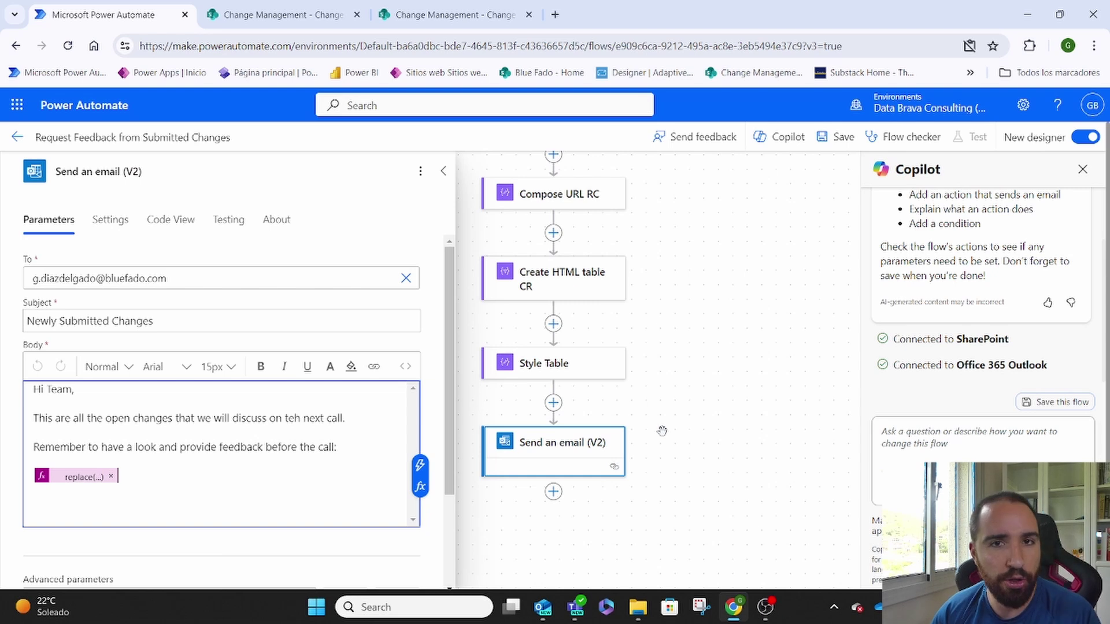
{"action": "scroll", "coordinate": [639, 388], "scroll_direction": "up", "scroll_amount": 2}
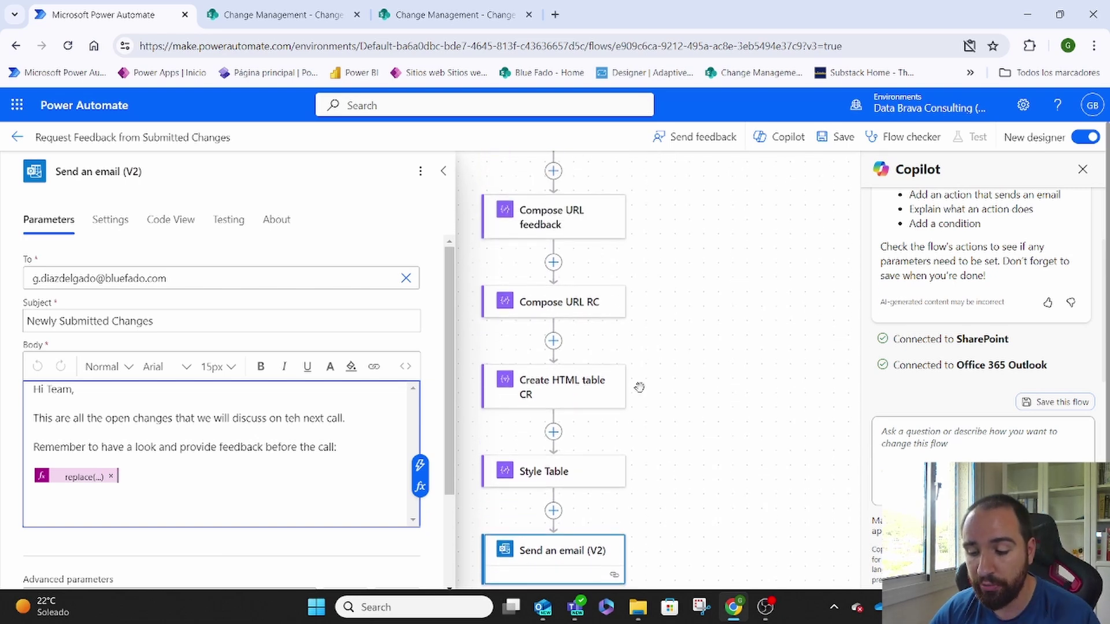
{"action": "scroll", "coordinate": [639, 387], "scroll_direction": "up", "scroll_amount": 8}
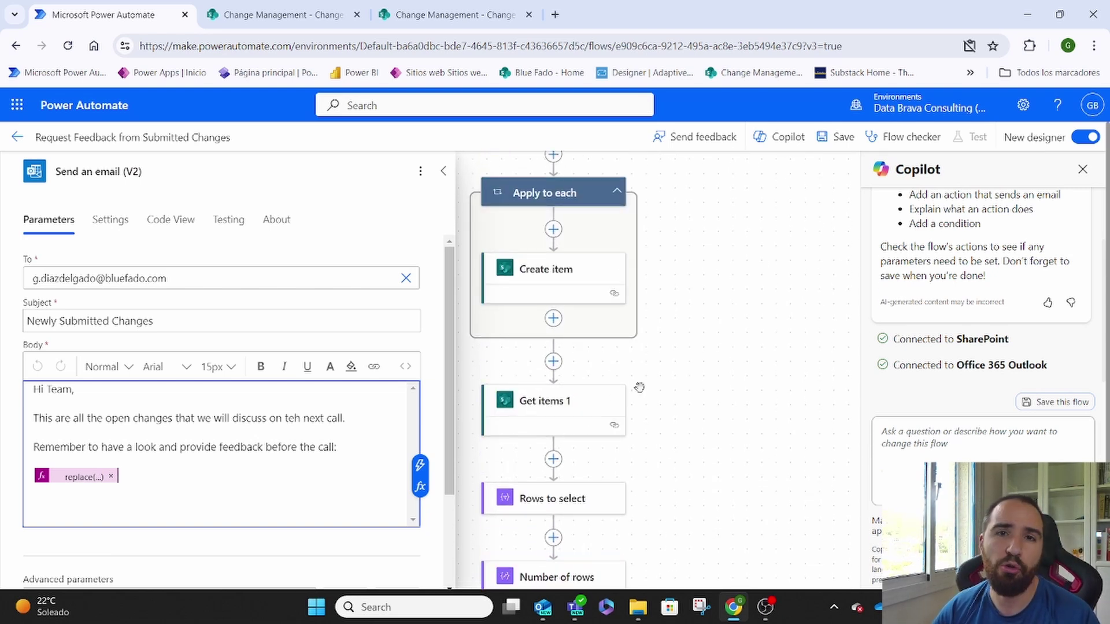